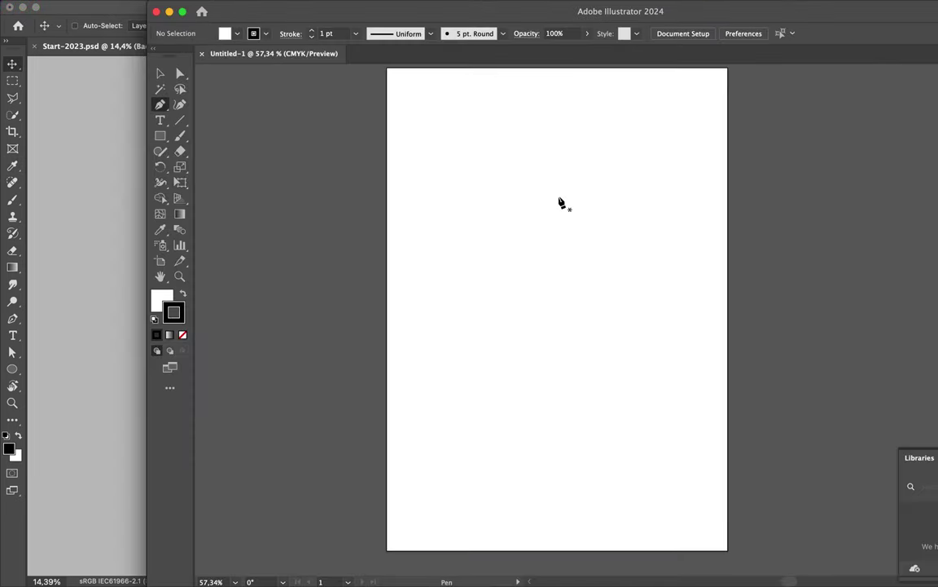
Step: Draw a full-artboard rectangle and fill it light grey
{"action": "left_click_drag", "start_coordinate": [384, 86], "coordinate": [657, 474]}
{"action": "left_click", "coordinate": [560, 126]}
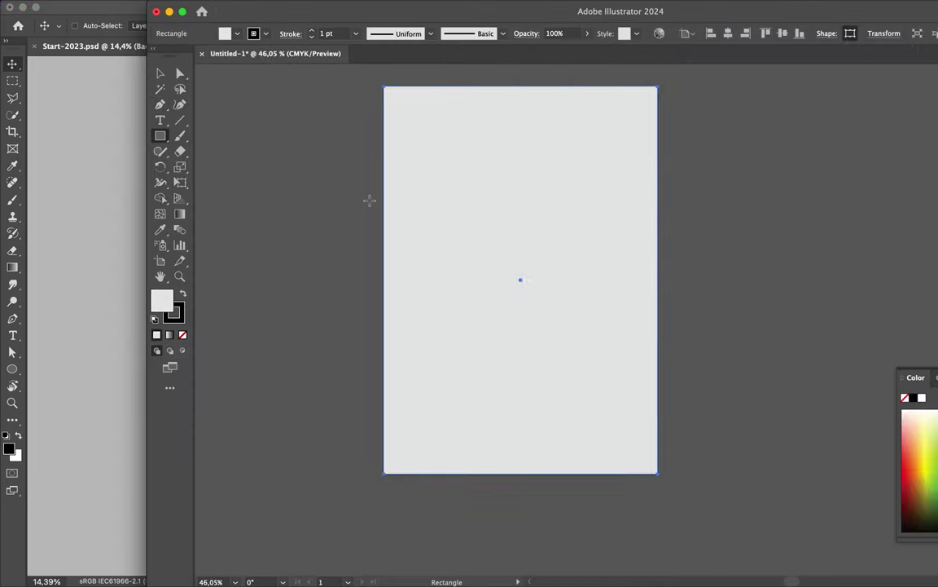
{"action": "left_click", "coordinate": [368, 199]}
Step: Pen-trace a closed chamfered panel outline across the top of the page
{"action": "key", "text": "p"}
{"action": "left_click", "coordinate": [407, 120]}
{"action": "left_click", "coordinate": [384, 143]}
{"action": "left_click", "coordinate": [384, 203]}
{"action": "scroll", "coordinate": [388, 210], "scroll_direction": "up", "scroll_amount": 3}
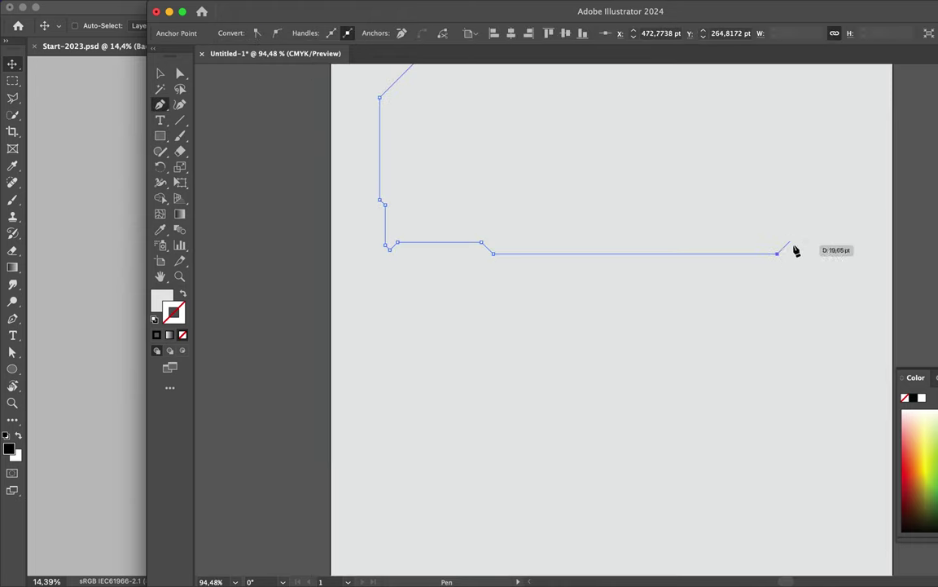
{"action": "left_click", "coordinate": [837, 230]}
{"action": "left_click", "coordinate": [852, 214]}
{"action": "scroll", "coordinate": [852, 228], "scroll_direction": "up", "scroll_amount": 5}
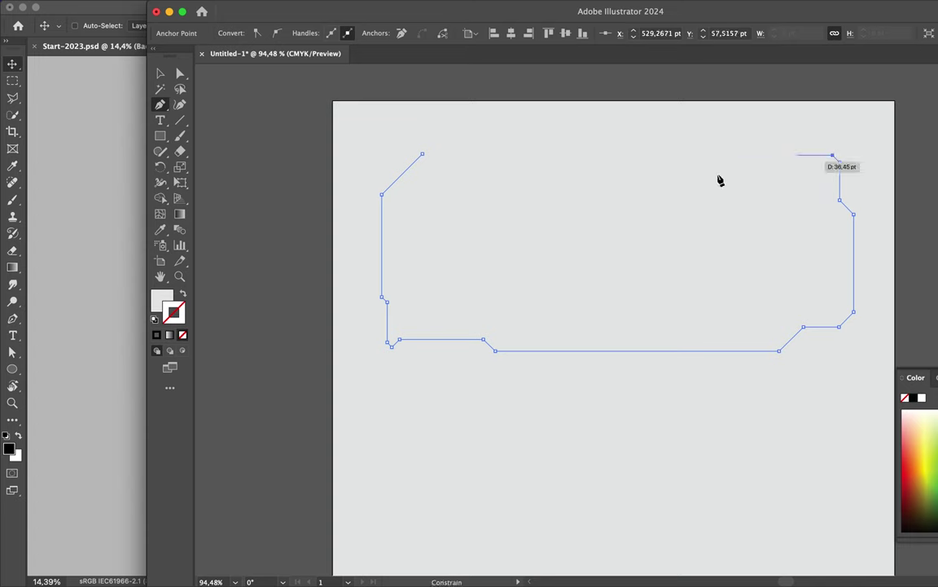
{"action": "left_click", "coordinate": [422, 154]}
{"action": "scroll", "coordinate": [424, 158], "scroll_direction": "up", "scroll_amount": 4}
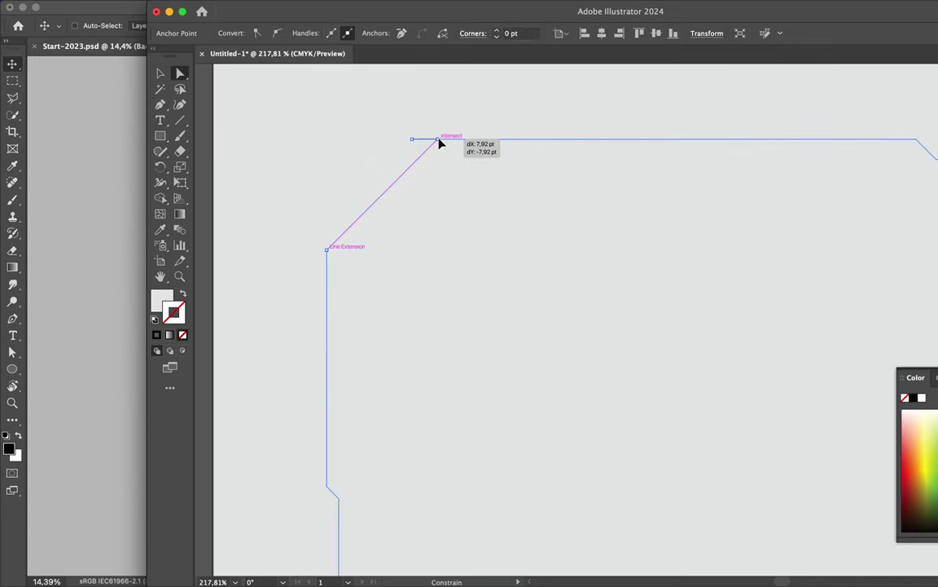
{"action": "left_click_drag", "start_coordinate": [440, 143], "coordinate": [419, 143]}
Step: Fill the chamfered panel white and deselect it
{"action": "key", "text": "v"}
{"action": "scroll", "coordinate": [444, 210], "scroll_direction": "down", "scroll_amount": 6}
{"action": "double_click", "coordinate": [162, 300]}
{"action": "key", "text": "Return"}
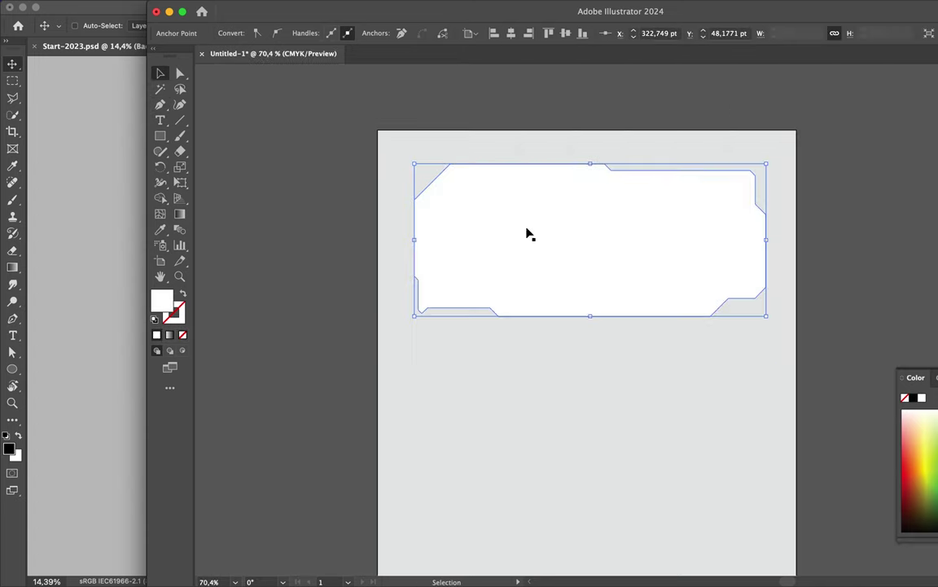
{"action": "left_click", "coordinate": [725, 319]}
{"action": "key", "text": "p"}
{"action": "scroll", "coordinate": [725, 318], "scroll_direction": "down", "scroll_amount": 3}
{"action": "scroll", "coordinate": [711, 319], "scroll_direction": "down", "scroll_amount": 3}
{"action": "scroll", "coordinate": [519, 253], "scroll_direction": "up", "scroll_amount": 3}
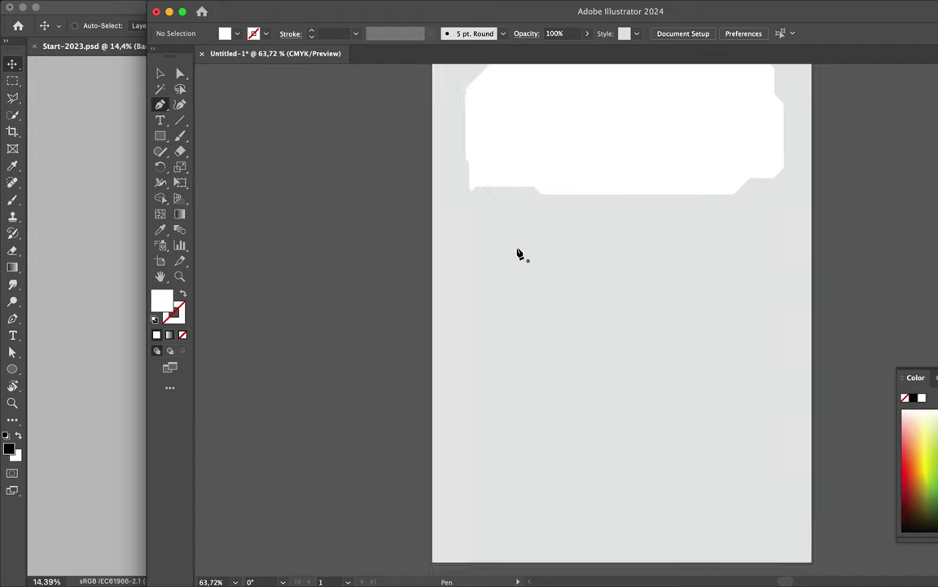
Step: Pen-trace the angular 7 along its top bar and down the diagonal to its base
{"action": "scroll", "coordinate": [519, 254], "scroll_direction": "down", "scroll_amount": 1}
{"action": "left_click", "coordinate": [478, 232]}
{"action": "left_click", "coordinate": [477, 267]}
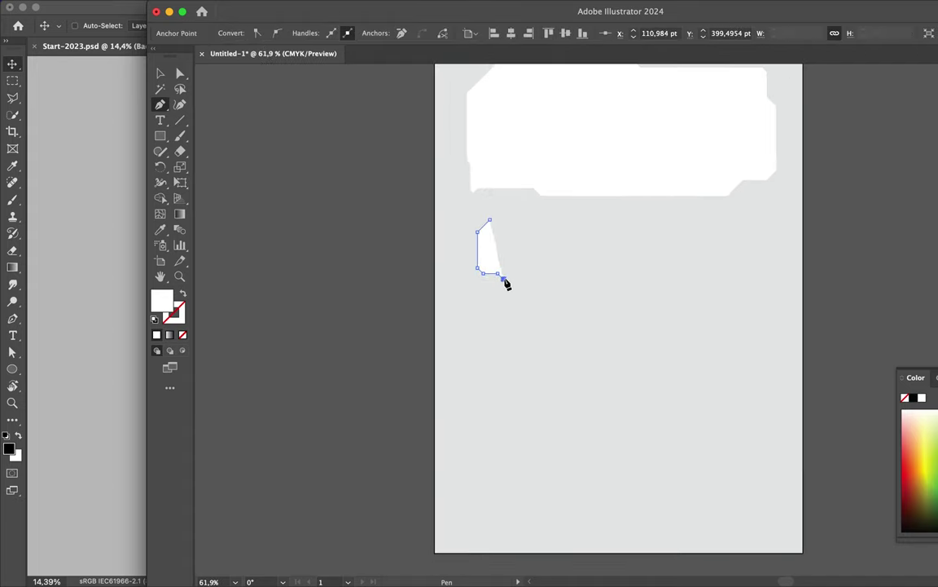
{"action": "left_click", "coordinate": [611, 278]}
{"action": "left_click", "coordinate": [591, 404]}
{"action": "left_click", "coordinate": [527, 480]}
{"action": "left_click", "coordinate": [527, 500]}
{"action": "left_click", "coordinate": [627, 494]}
Step: Continue the 7 outline up its chamfered right side and close it
{"action": "left_click", "coordinate": [672, 493]}
{"action": "left_click", "coordinate": [764, 401]}
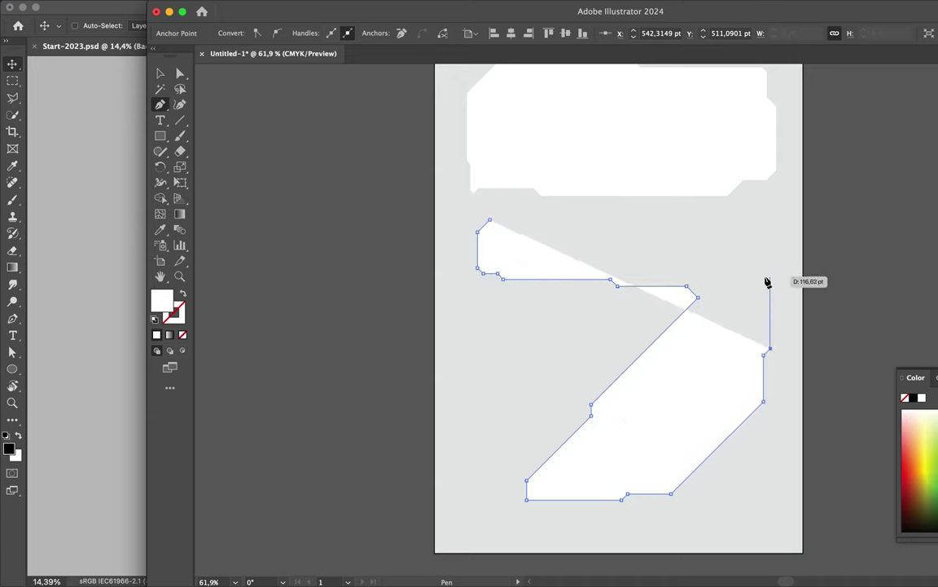
{"action": "left_click", "coordinate": [764, 354]}
{"action": "left_click", "coordinate": [771, 348]}
{"action": "left_click", "coordinate": [771, 295]}
{"action": "left_click", "coordinate": [785, 227]}
{"action": "left_click", "coordinate": [778, 218]}
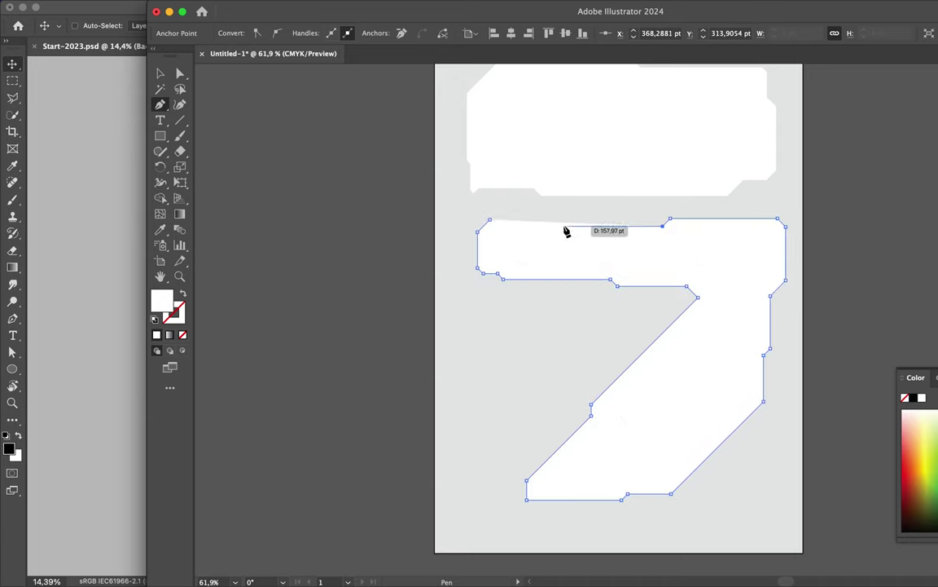
{"action": "left_click", "coordinate": [502, 224]}
Step: Move a top anchor so the 7's top edge sits level with the guide
{"action": "scroll", "coordinate": [502, 224], "scroll_direction": "up", "scroll_amount": 5}
{"action": "key", "text": "a"}
{"action": "left_click_drag", "start_coordinate": [616, 206], "coordinate": [649, 231]}
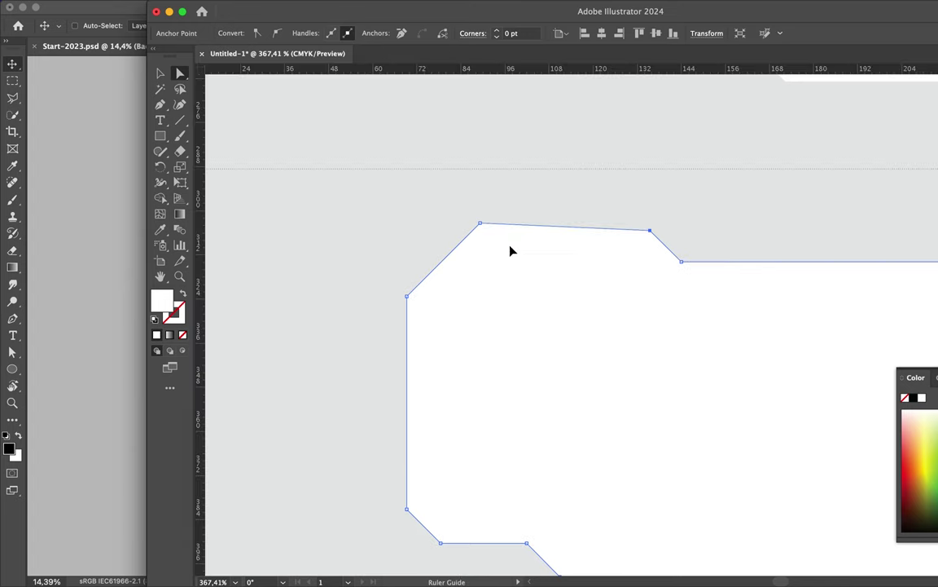
{"action": "scroll", "coordinate": [643, 230], "scroll_direction": "down", "scroll_amount": 3}
{"action": "scroll", "coordinate": [645, 229], "scroll_direction": "down", "scroll_amount": 3}
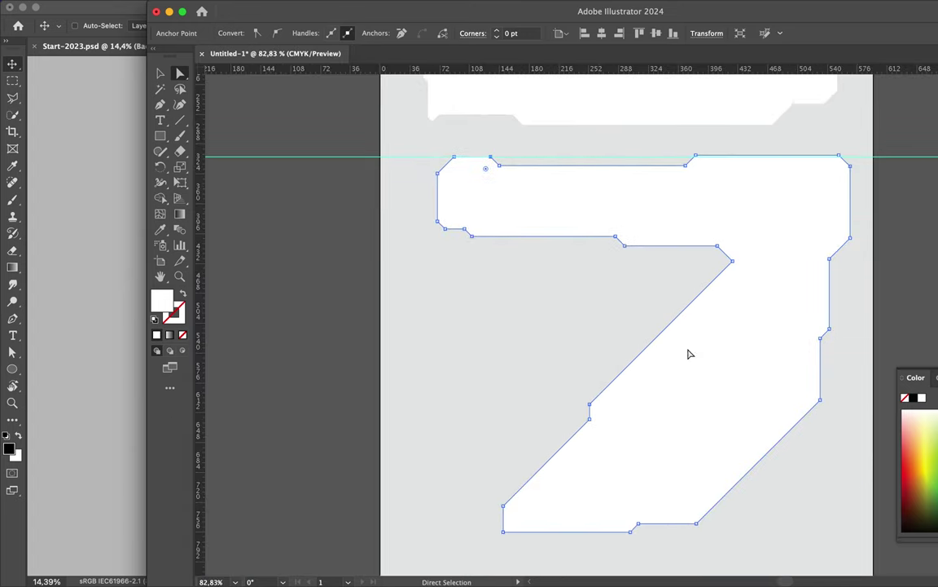
Step: Start a pen-drawn inset shape inside the 7's diagonal
{"action": "key", "text": "p"}
{"action": "left_click", "coordinate": [562, 477]}
{"action": "left_click", "coordinate": [562, 511]}
{"action": "left_click", "coordinate": [688, 511]}
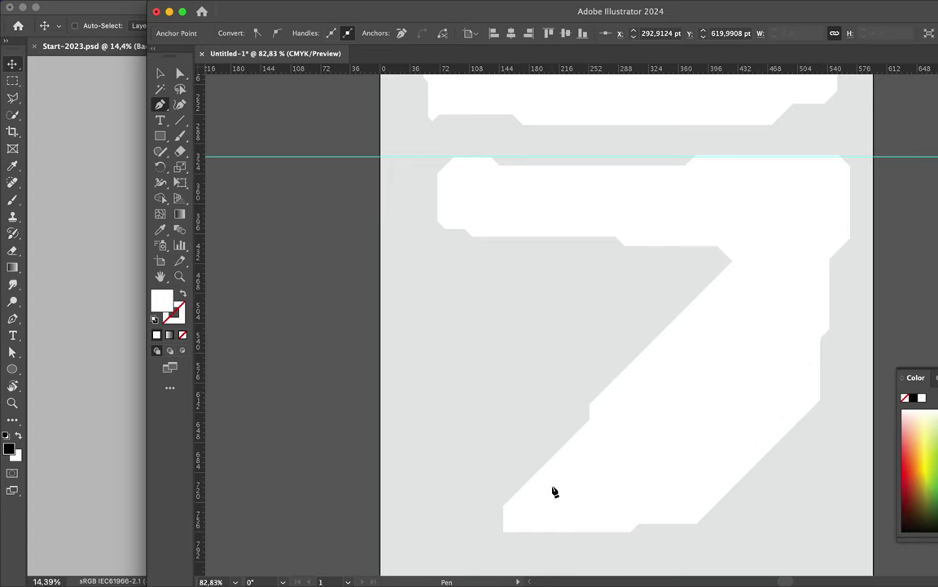
{"action": "scroll", "coordinate": [554, 491], "scroll_direction": "up", "scroll_amount": 5}
Step: Close the diagonal inset slot and fill it with the background's light grey
{"action": "left_click", "coordinate": [562, 474]}
{"action": "scroll", "coordinate": [575, 460], "scroll_direction": "down", "scroll_amount": 5}
{"action": "key", "text": "i"}
{"action": "left_click", "coordinate": [539, 360]}
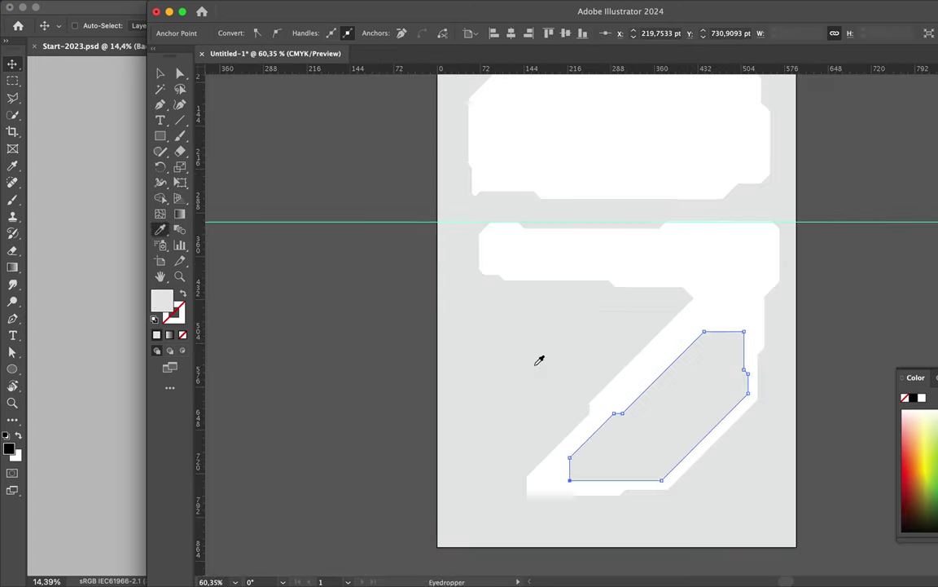
{"action": "key", "text": "p"}
{"action": "scroll", "coordinate": [584, 334], "scroll_direction": "up", "scroll_amount": 5}
{"action": "scroll", "coordinate": [520, 256], "scroll_direction": "up", "scroll_amount": 3}
Step: Pen-draw a grey strip under the top panel
{"action": "left_click", "coordinate": [796, 239]}
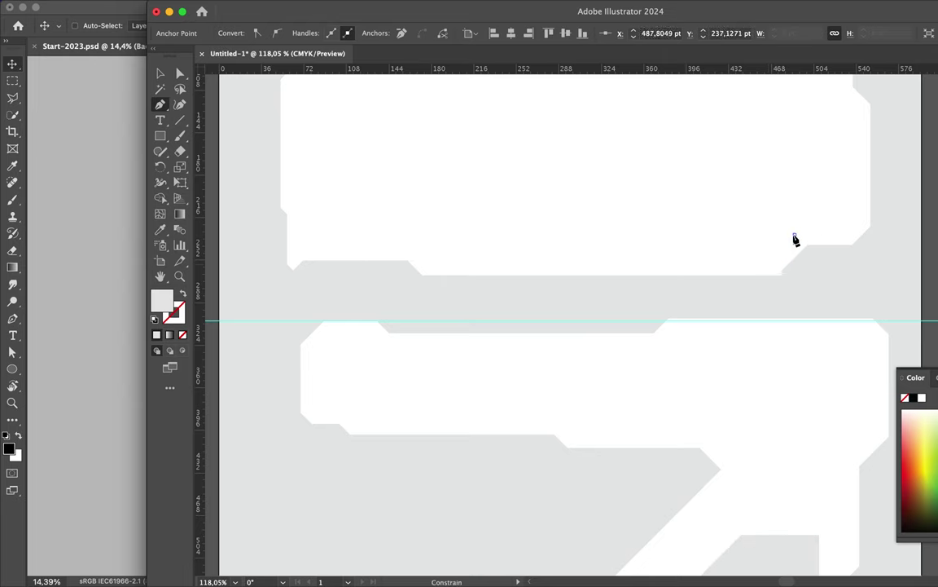
{"action": "left_click", "coordinate": [497, 244], "text": "shift"}
{"action": "left_click", "coordinate": [490, 252], "text": "shift"}
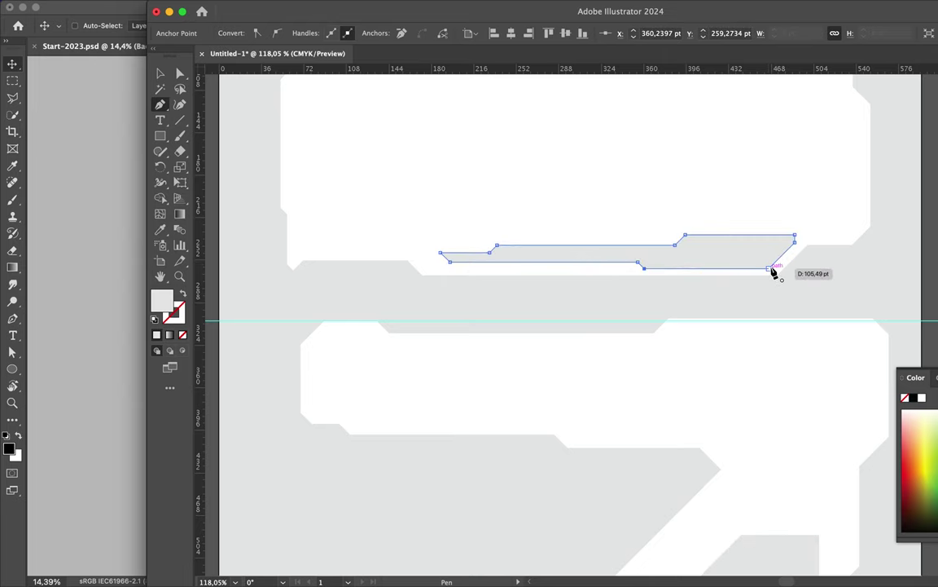
{"action": "left_click", "coordinate": [774, 273]}
{"action": "scroll", "coordinate": [656, 272], "scroll_direction": "up", "scroll_amount": 3}
{"action": "scroll", "coordinate": [320, 272], "scroll_direction": "down", "scroll_amount": 6}
{"action": "key", "text": "v"}
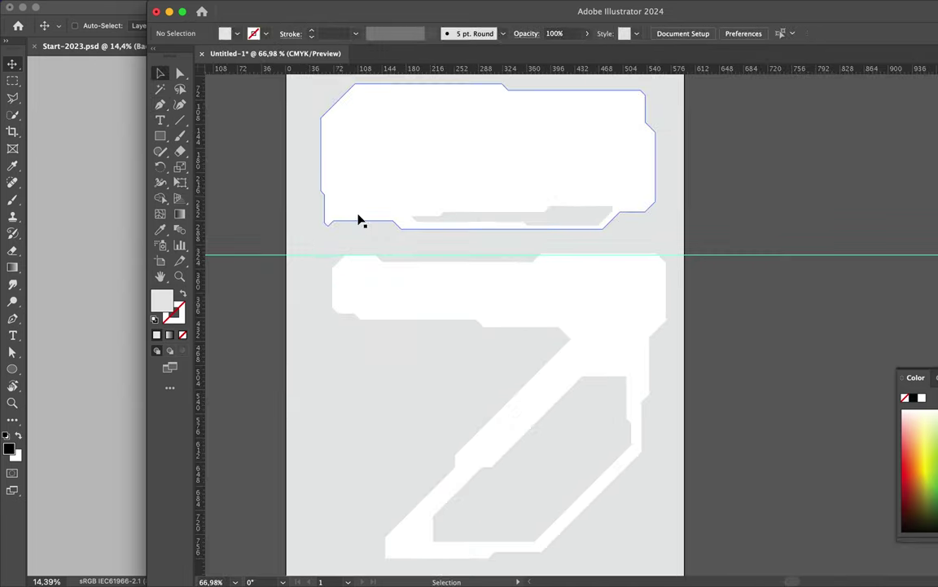
{"action": "scroll", "coordinate": [364, 111], "scroll_direction": "up", "scroll_amount": 2}
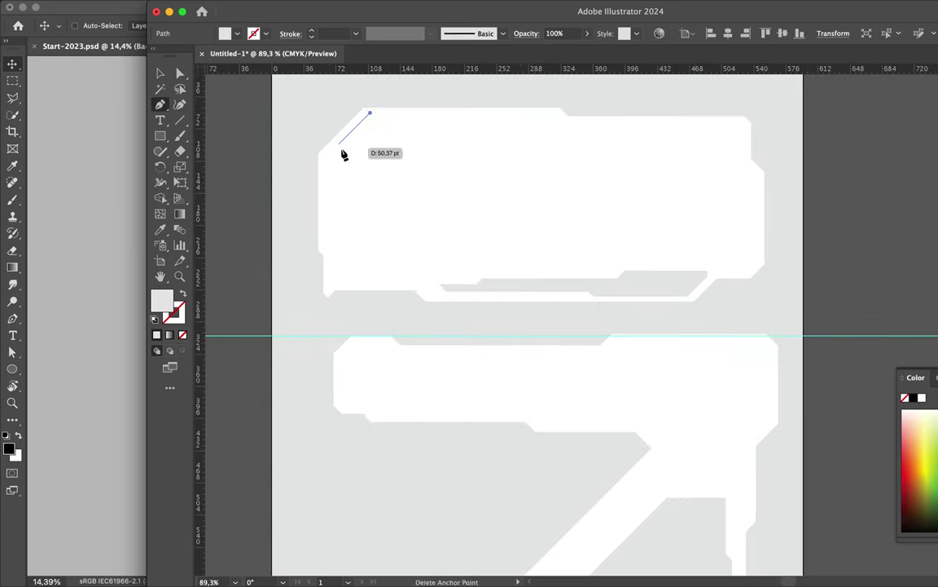
Step: Draw a grey notch at the top panel's top-left and nudge it into place
{"action": "left_click", "coordinate": [328, 154], "text": "shift"}
{"action": "left_click", "coordinate": [328, 180], "text": "shift"}
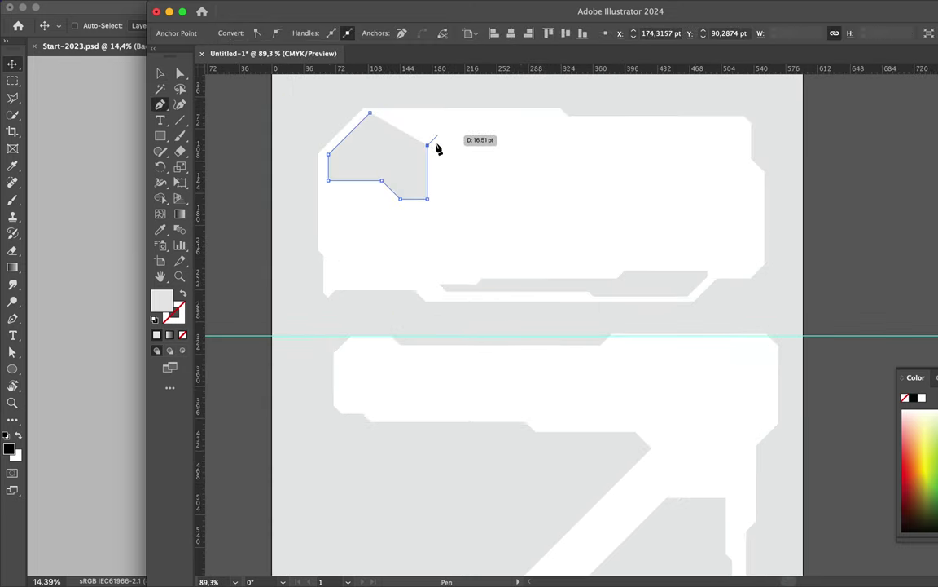
{"action": "scroll", "coordinate": [383, 110], "scroll_direction": "up", "scroll_amount": 3}
{"action": "scroll", "coordinate": [416, 142], "scroll_direction": "up", "scroll_amount": 3}
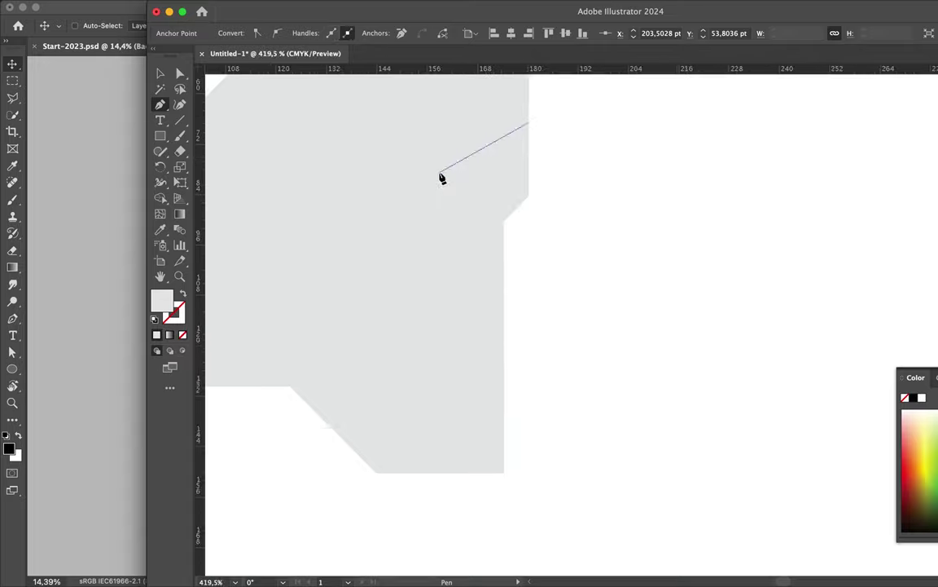
{"action": "left_click", "coordinate": [440, 176]}
{"action": "scroll", "coordinate": [489, 168], "scroll_direction": "down", "scroll_amount": 5}
{"action": "key", "text": "v"}
{"action": "left_click", "coordinate": [543, 147]}
{"action": "left_click_drag", "start_coordinate": [541, 149], "coordinate": [541, 146]}
{"action": "scroll", "coordinate": [522, 179], "scroll_direction": "up", "scroll_amount": 5}
Step: Add another grey strip, snapping its corner onto the existing anchor
{"action": "key", "text": "p"}
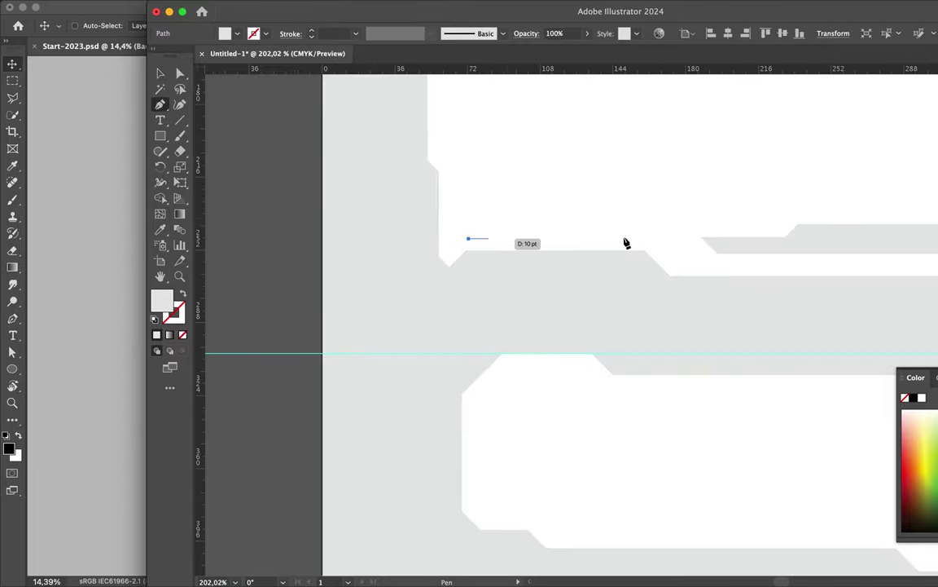
{"action": "left_click", "coordinate": [638, 238]}
{"action": "left_click", "coordinate": [616, 218]}
{"action": "left_click", "coordinate": [468, 240]}
{"action": "scroll", "coordinate": [468, 241], "scroll_direction": "up", "scroll_amount": 5}
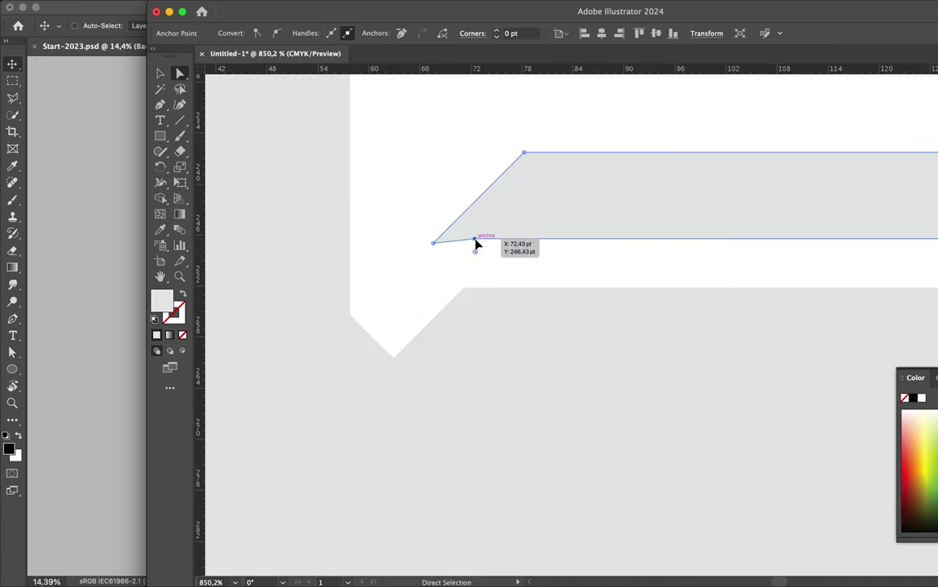
{"action": "left_click_drag", "start_coordinate": [440, 239], "coordinate": [489, 216]}
{"action": "scroll", "coordinate": [404, 261], "scroll_direction": "up", "scroll_amount": 3}
{"action": "scroll", "coordinate": [486, 270], "scroll_direction": "down", "scroll_amount": 5}
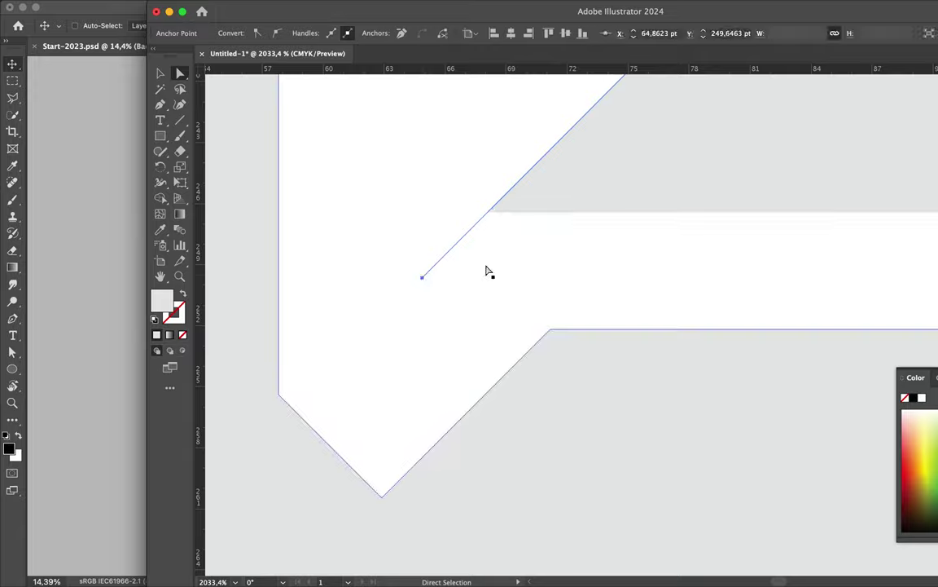
Step: Fit the artboard in view and begin a small slanted stripe shape
{"action": "key", "text": "ctrl+0"}
{"action": "scroll", "coordinate": [723, 193], "scroll_direction": "up", "scroll_amount": 3}
{"action": "scroll", "coordinate": [723, 193], "scroll_direction": "up", "scroll_amount": 3}
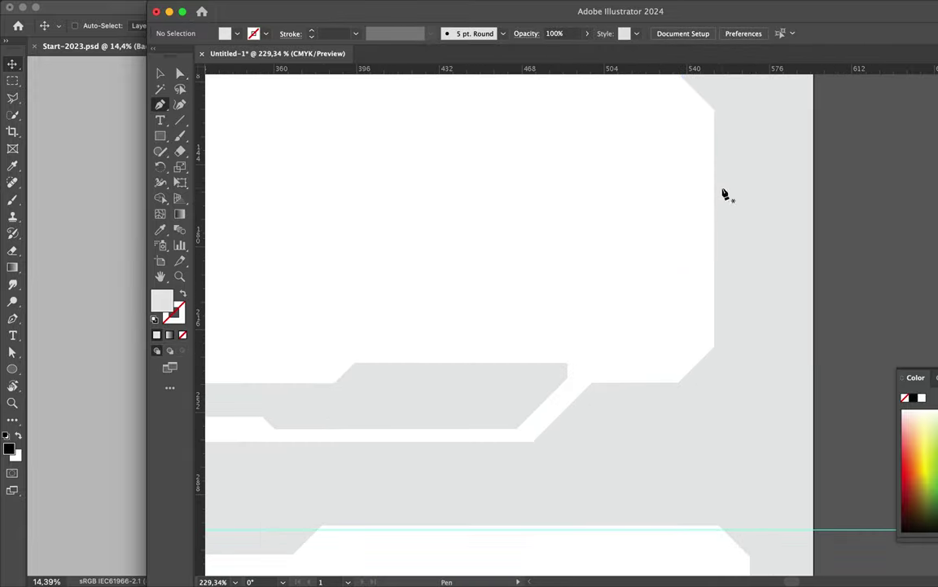
{"action": "left_click", "coordinate": [706, 344]}
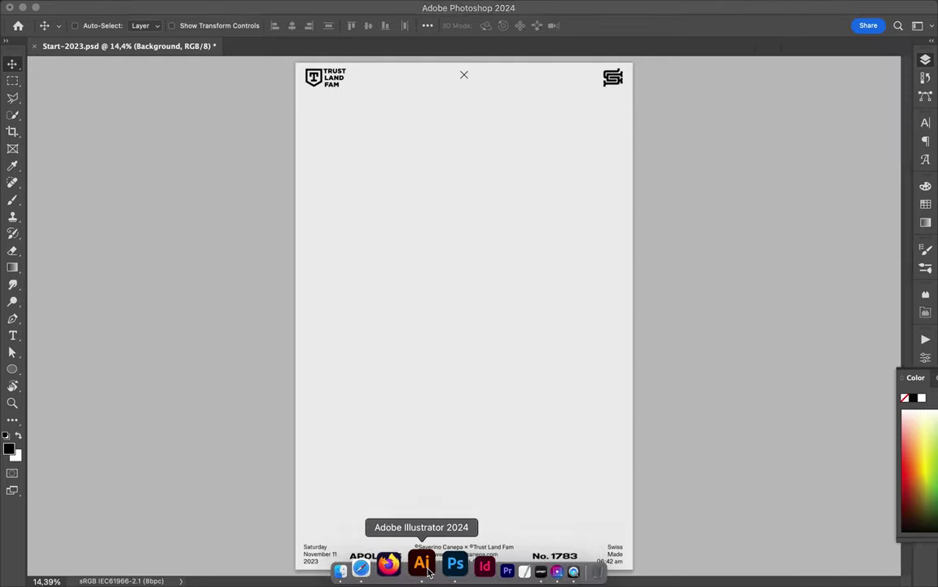
Step: Align the slanted stripe's corner point precisely with Direct Selection
{"action": "scroll", "coordinate": [676, 378], "scroll_direction": "up", "scroll_amount": 5}
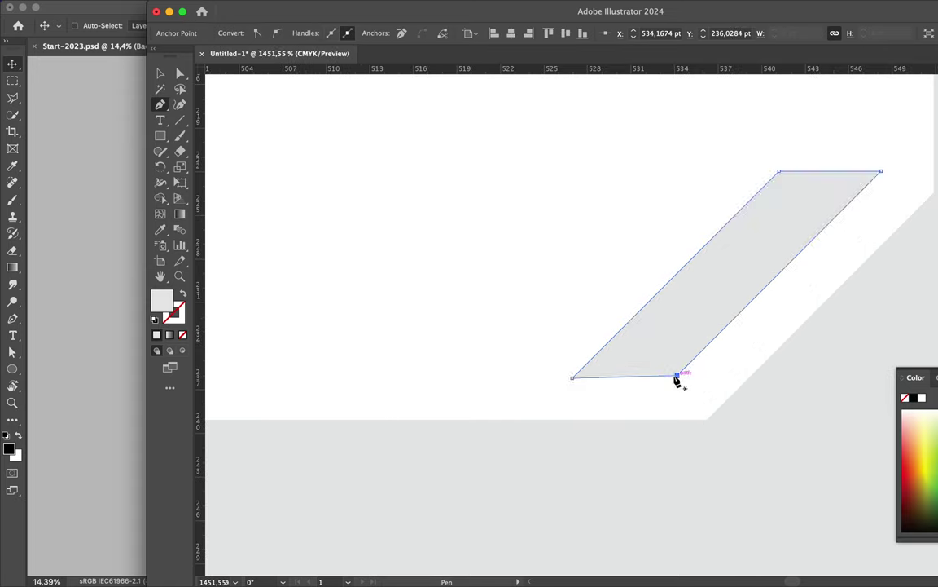
{"action": "key", "text": "a"}
{"action": "scroll", "coordinate": [679, 379], "scroll_direction": "up", "scroll_amount": 5}
{"action": "left_click_drag", "start_coordinate": [506, 446], "coordinate": [548, 420]}
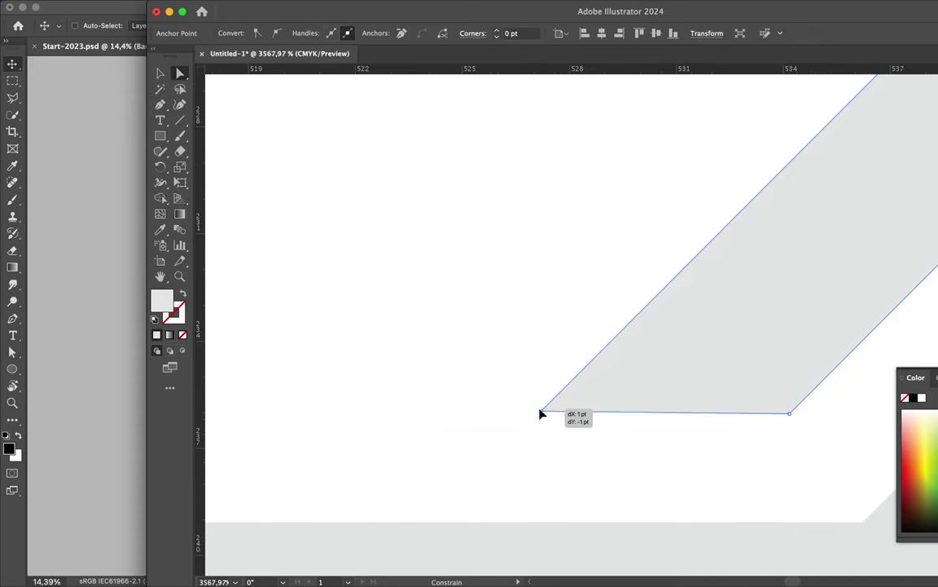
{"action": "scroll", "coordinate": [480, 403], "scroll_direction": "down", "scroll_amount": 5}
{"action": "scroll", "coordinate": [505, 350], "scroll_direction": "down", "scroll_amount": 3}
Step: Select and group the slanted hatch stripes, then deselect them
{"action": "key", "text": "v"}
{"action": "left_click", "coordinate": [492, 358]}
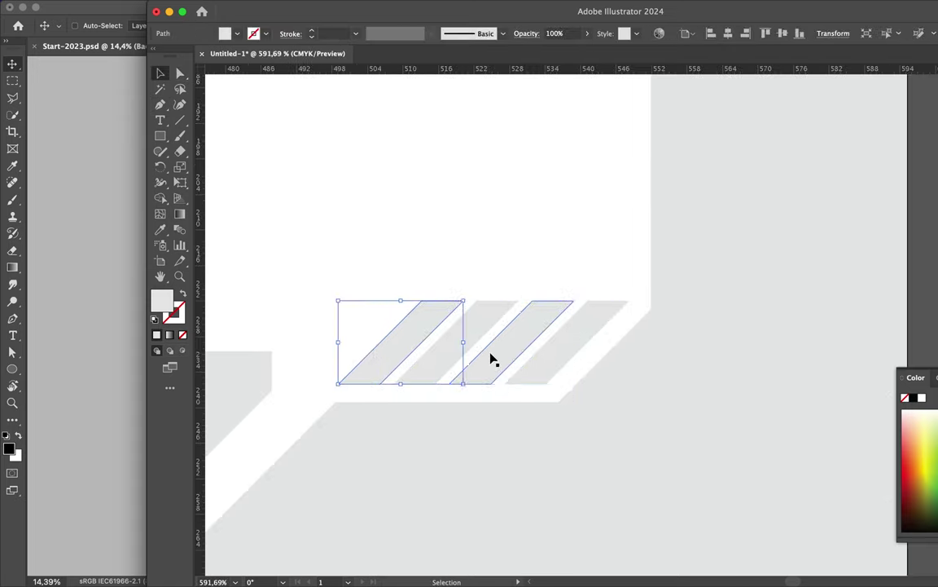
{"action": "scroll", "coordinate": [514, 353], "scroll_direction": "up", "scroll_amount": 2}
{"action": "left_click", "coordinate": [486, 361]}
{"action": "scroll", "coordinate": [474, 375], "scroll_direction": "up", "scroll_amount": 2}
{"action": "scroll", "coordinate": [470, 377], "scroll_direction": "down", "scroll_amount": 4}
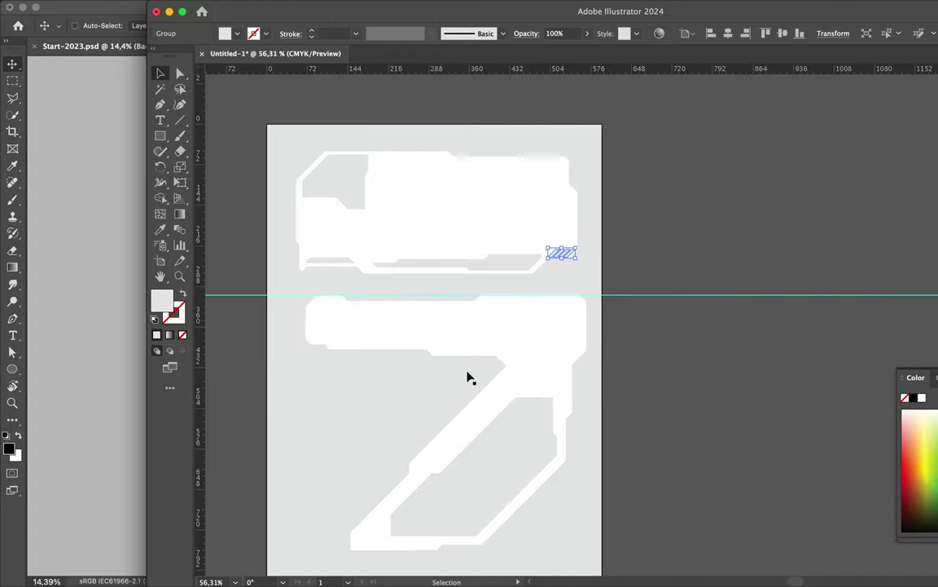
{"action": "key", "text": "ctrl+shift+a"}
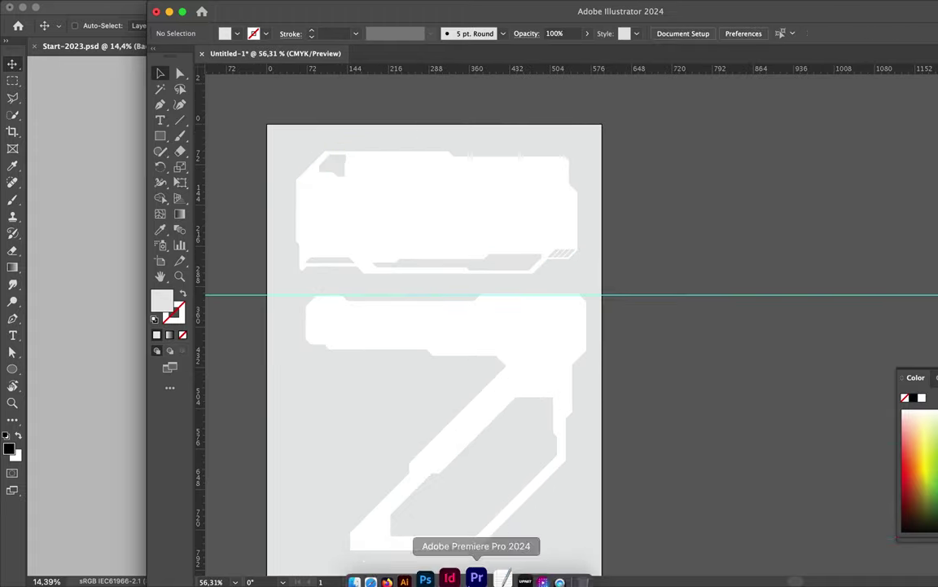
{"action": "scroll", "coordinate": [398, 513], "scroll_direction": "up", "scroll_amount": 3}
Step: Pen-trace a thin inner strip following the 7's top bar and diagonal
{"action": "key", "text": "p"}
{"action": "left_click", "coordinate": [380, 503]}
{"action": "left_click", "coordinate": [403, 503]}
{"action": "left_click", "coordinate": [669, 237]}
{"action": "left_click", "coordinate": [669, 199]}
{"action": "left_click", "coordinate": [320, 191]}
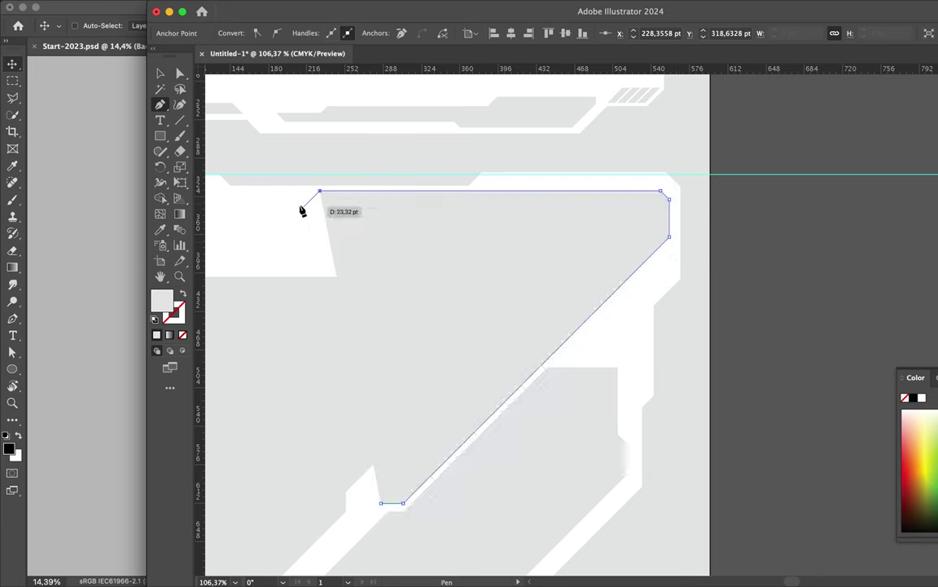
{"action": "left_click", "coordinate": [303, 208]}
{"action": "left_click", "coordinate": [243, 214]}
{"action": "left_click", "coordinate": [349, 203]}
{"action": "left_click", "coordinate": [607, 208]}
{"action": "left_click", "coordinate": [636, 237]}
{"action": "left_click", "coordinate": [637, 248]}
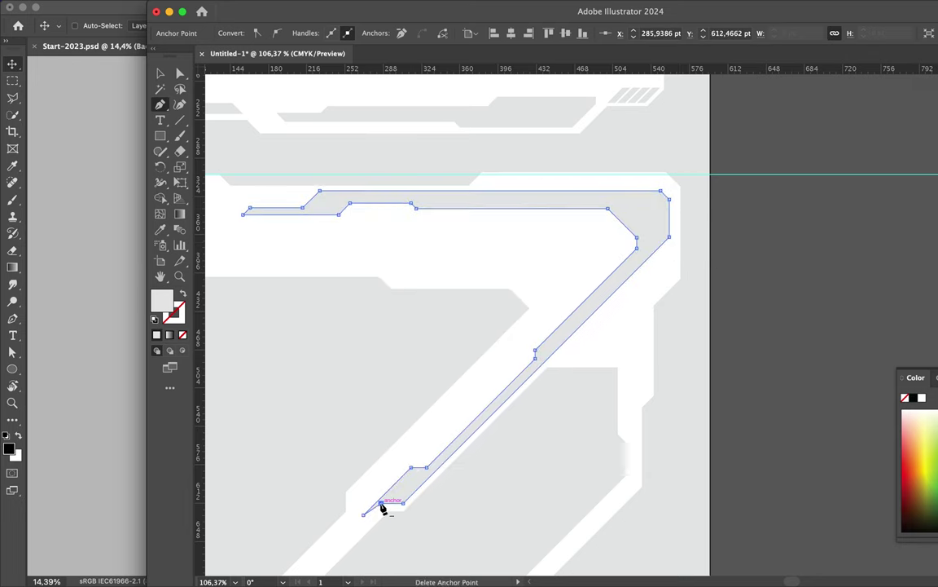
Step: Zoom in to check the traced path's start anchor, then fit the artboard back in view
{"action": "key", "text": "a"}
{"action": "scroll", "coordinate": [382, 508], "scroll_direction": "up", "scroll_amount": 3}
{"action": "scroll", "coordinate": [352, 538], "scroll_direction": "up", "scroll_amount": 3}
{"action": "scroll", "coordinate": [373, 486], "scroll_direction": "up", "scroll_amount": 3}
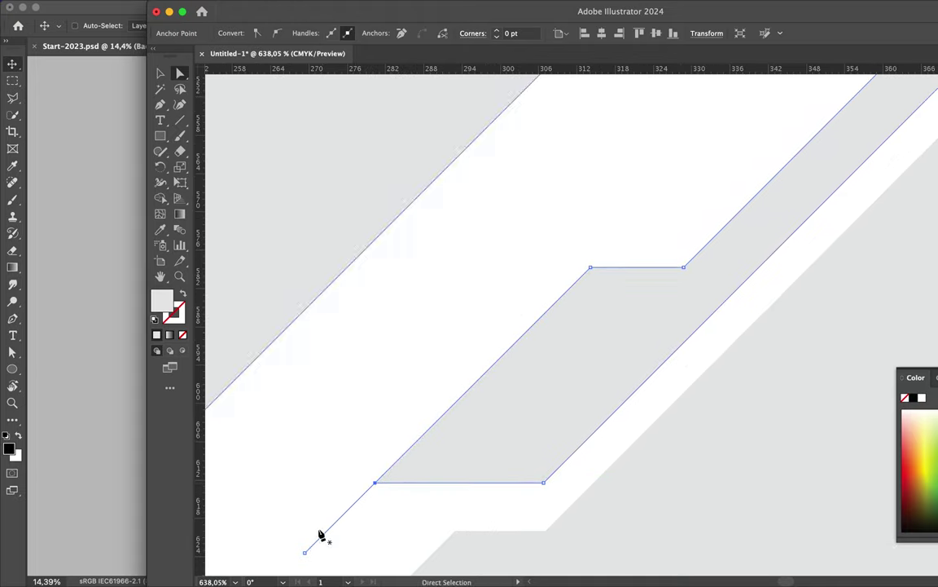
{"action": "key", "text": "ctrl+0"}
{"action": "key", "text": "v"}
{"action": "left_click", "coordinate": [850, 418]}
Step: Draw a small light-grey circle near the top right of the artboard
{"action": "left_click", "coordinate": [166, 150]}
{"action": "mouse_move", "coordinate": [713, 125]}
{"action": "left_mouse_down"}
{"action": "mouse_move", "coordinate": [732, 140]}
{"action": "mouse_move", "coordinate": [722, 139]}
{"action": "left_mouse_up"}
{"action": "left_click", "coordinate": [823, 195]}
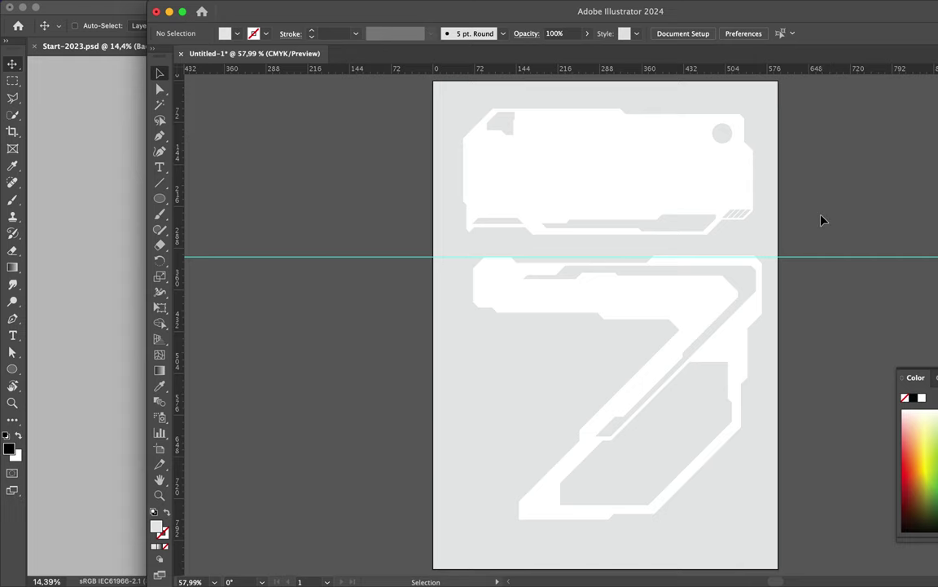
Step: Cut the front shape out of the 7 with Pathfinder Minus Front, then bring the inner shape to front
{"action": "left_click", "coordinate": [749, 283]}
{"action": "key", "text": "shift+ctrl+F9"}
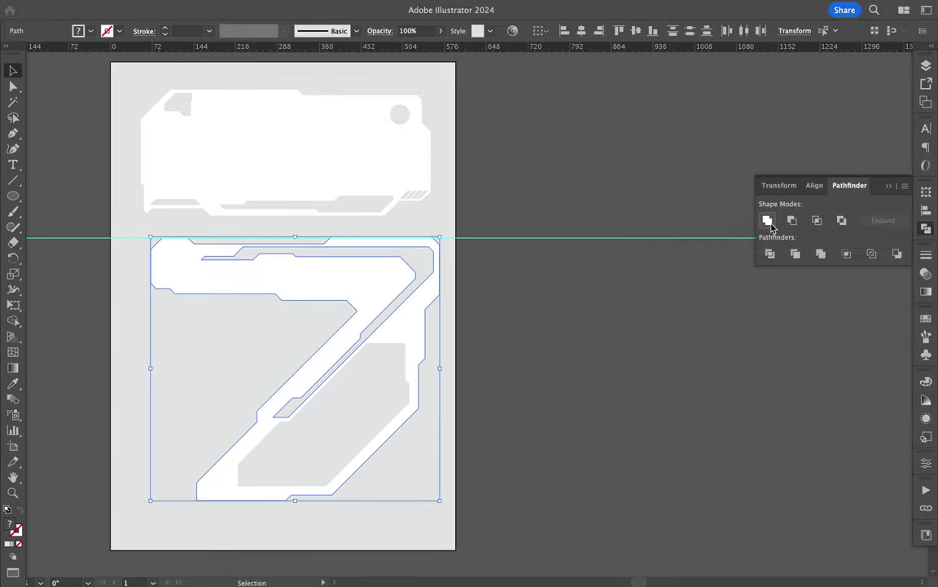
{"action": "left_click", "coordinate": [768, 221]}
{"action": "right_click", "coordinate": [391, 383]}
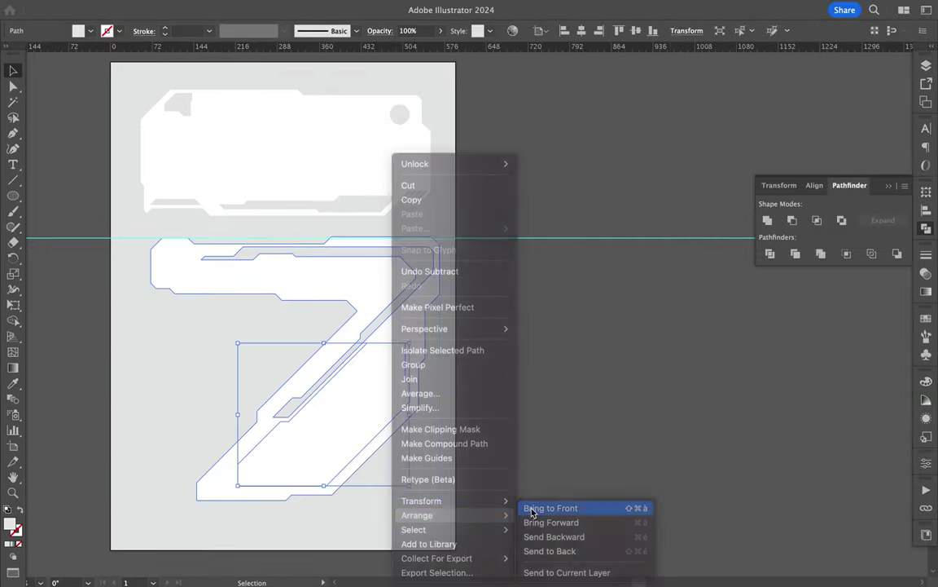
{"action": "left_click", "coordinate": [550, 508]}
Step: Bring the top card's parts and circle to front and merge them into one compound shape
{"action": "left_click", "coordinate": [419, 198]}
{"action": "left_click", "coordinate": [358, 218]}
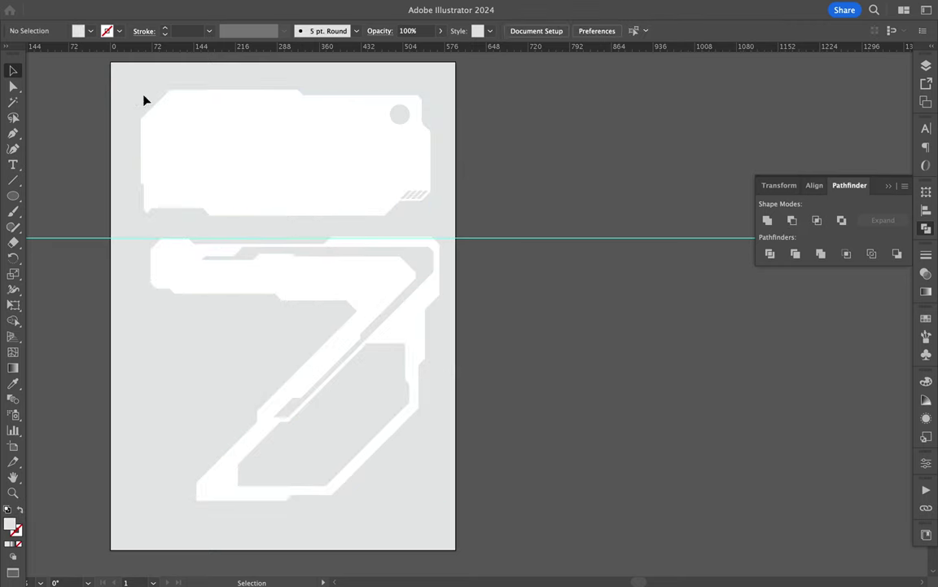
{"action": "left_click_drag", "start_coordinate": [144, 100], "coordinate": [390, 196]}
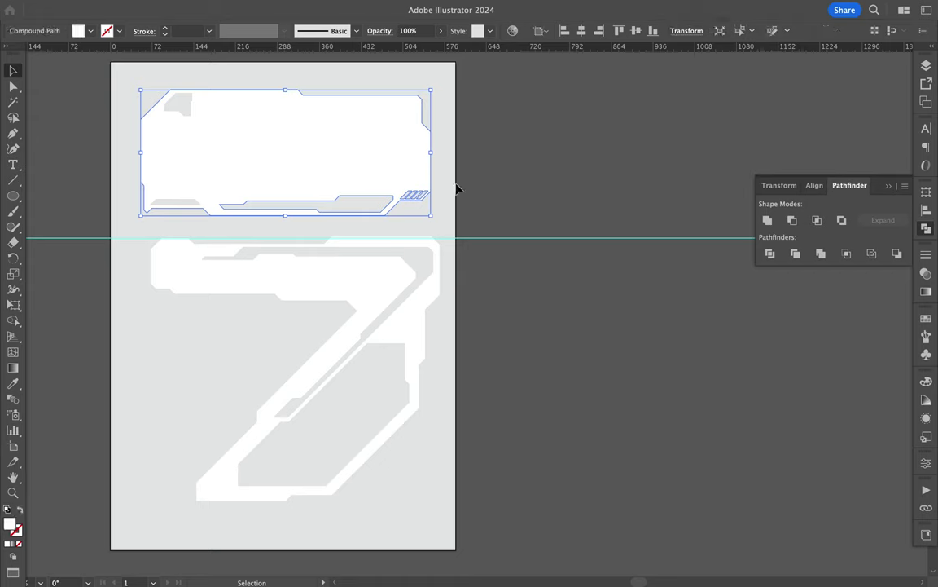
{"action": "right_click", "coordinate": [399, 118]}
{"action": "left_click", "coordinate": [505, 394]}
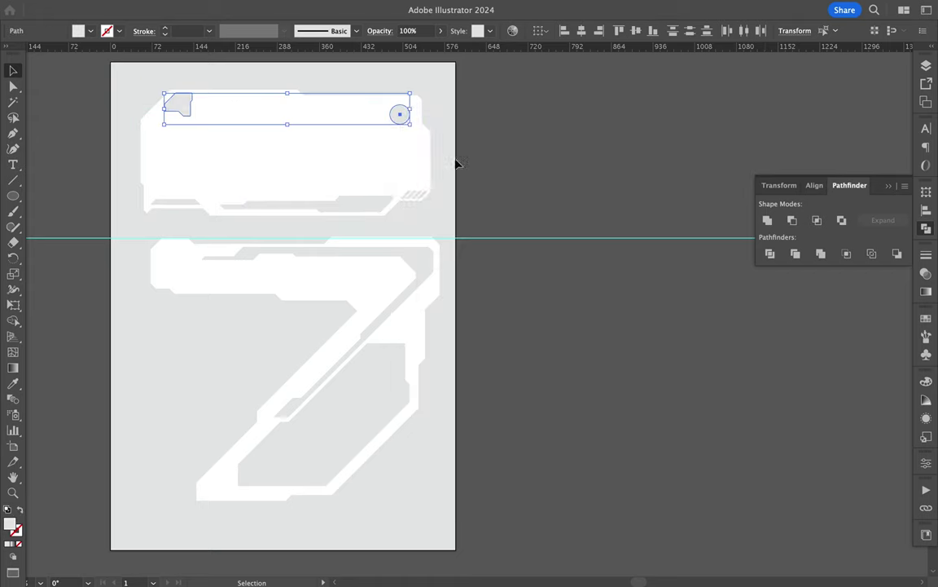
{"action": "left_click", "coordinate": [817, 221]}
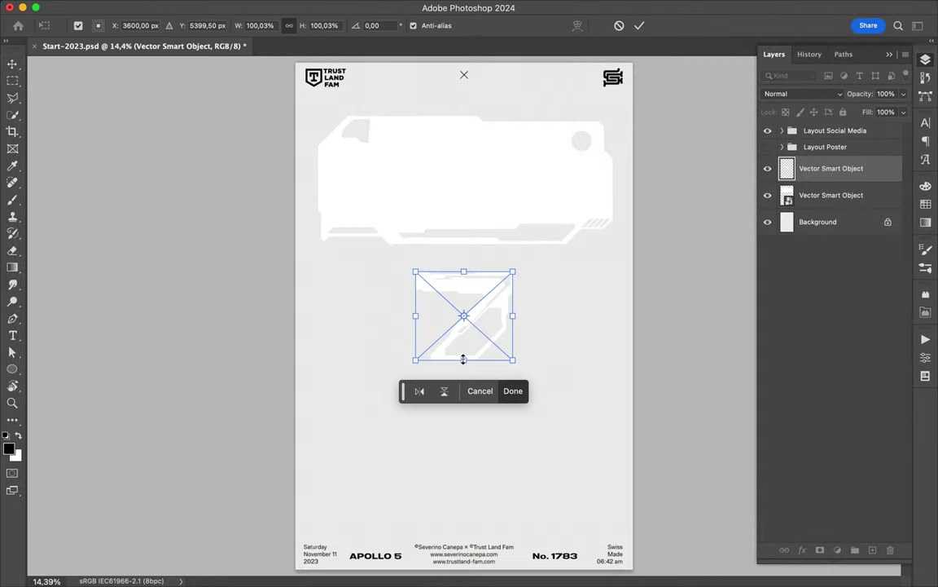
Step: Scale up the pasted 7 artwork, commit it, and move it below the top card
{"action": "left_click_drag", "start_coordinate": [462, 359], "coordinate": [465, 523]}
{"action": "key", "text": "Return"}
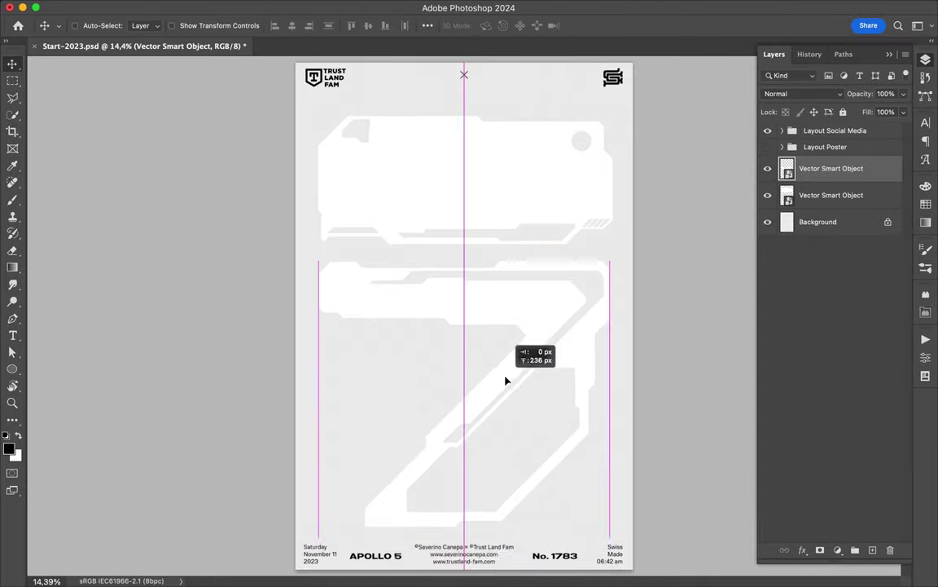
{"action": "left_click_drag", "start_coordinate": [497, 213], "coordinate": [492, 201]}
Step: Give the 7 layer a drop shadow and a Satin effect at 16% opacity
{"action": "right_click", "coordinate": [868, 202]}
{"action": "left_click", "coordinate": [814, 204]}
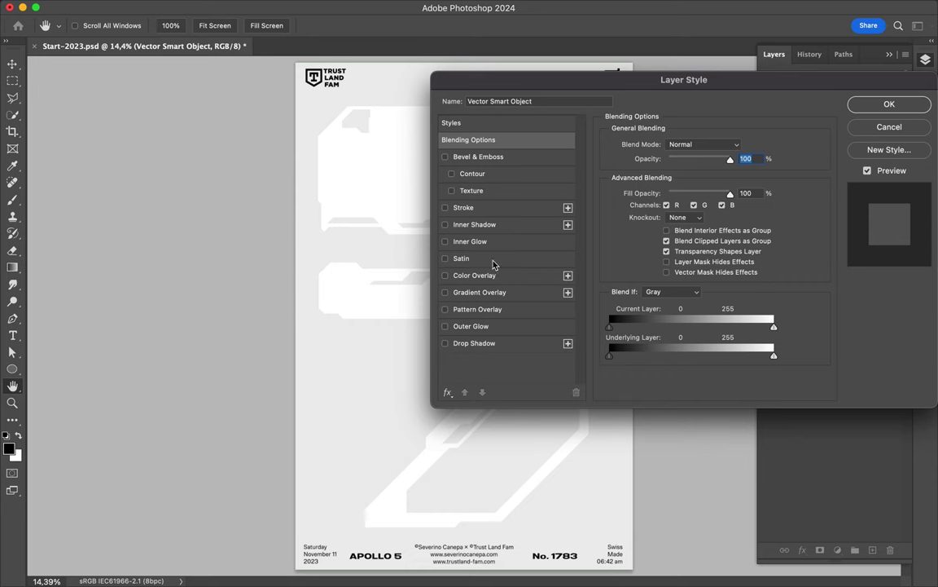
{"action": "left_click", "coordinate": [474, 343]}
{"action": "left_click", "coordinate": [461, 258]}
{"action": "left_click_drag", "start_coordinate": [684, 79], "coordinate": [609, 264]}
{"action": "left_click", "coordinate": [581, 366]}
{"action": "left_click", "coordinate": [585, 349]}
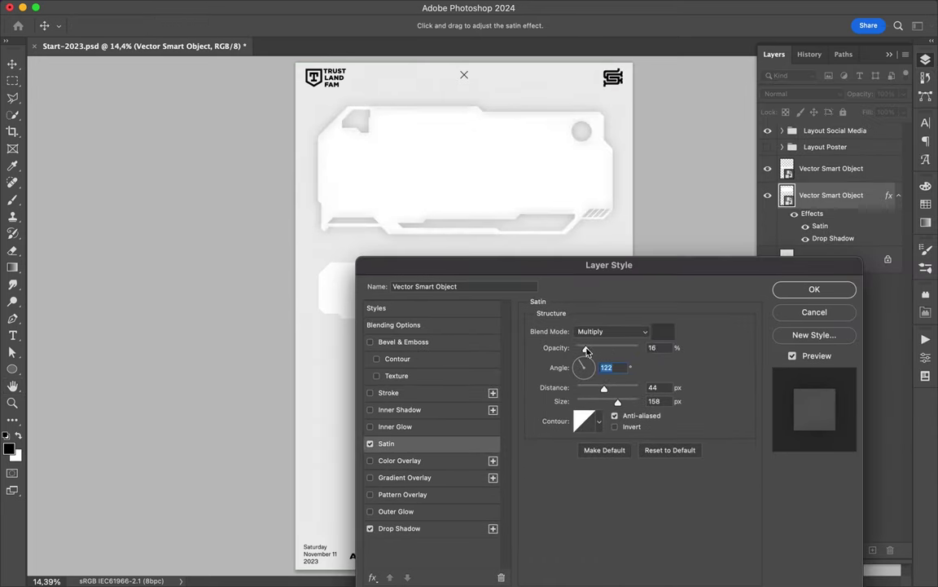
Step: Try Bevel & Emboss with deeper depth and 0% highlight, then discard the style changes
{"action": "left_click", "coordinate": [414, 344]}
{"action": "left_click_drag", "start_coordinate": [594, 360], "coordinate": [644, 361]}
{"action": "left_click_drag", "start_coordinate": [610, 556], "coordinate": [603, 553]}
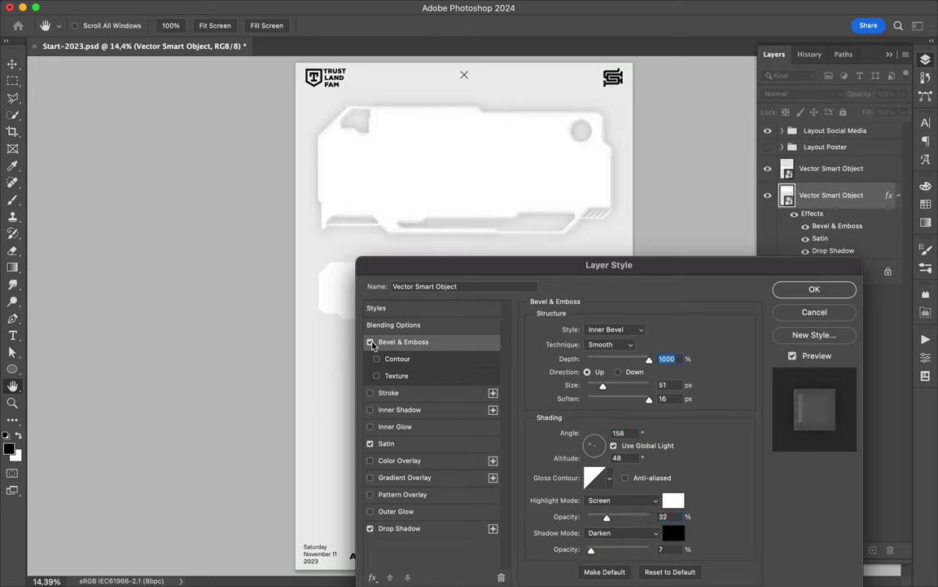
{"action": "left_click_drag", "start_coordinate": [607, 517], "coordinate": [588, 518]}
{"action": "key", "text": "Escape"}
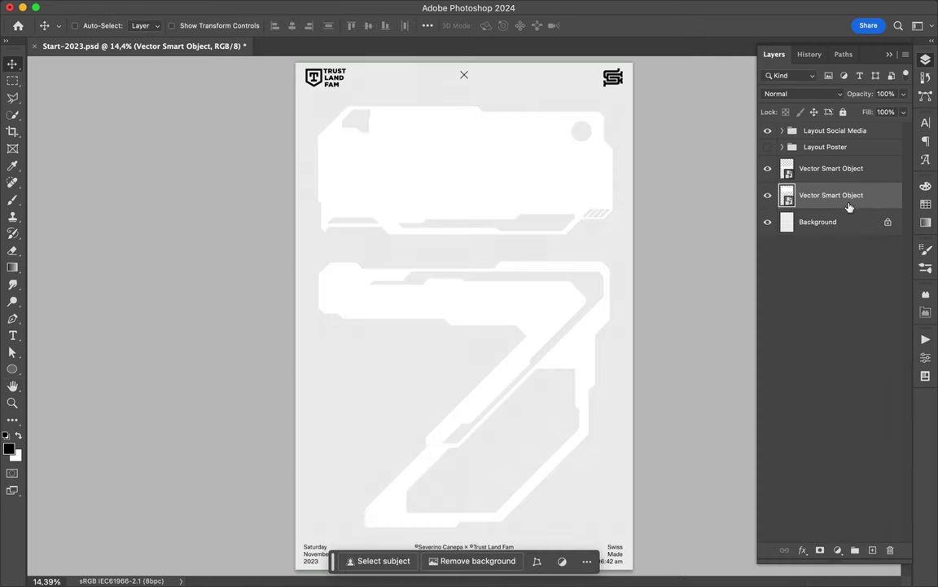
{"action": "double_click", "coordinate": [849, 202]}
{"action": "key", "text": "Escape"}
Step: Clear the 7 layers' style and paste the copied shadow style onto them
{"action": "right_click", "coordinate": [832, 196]}
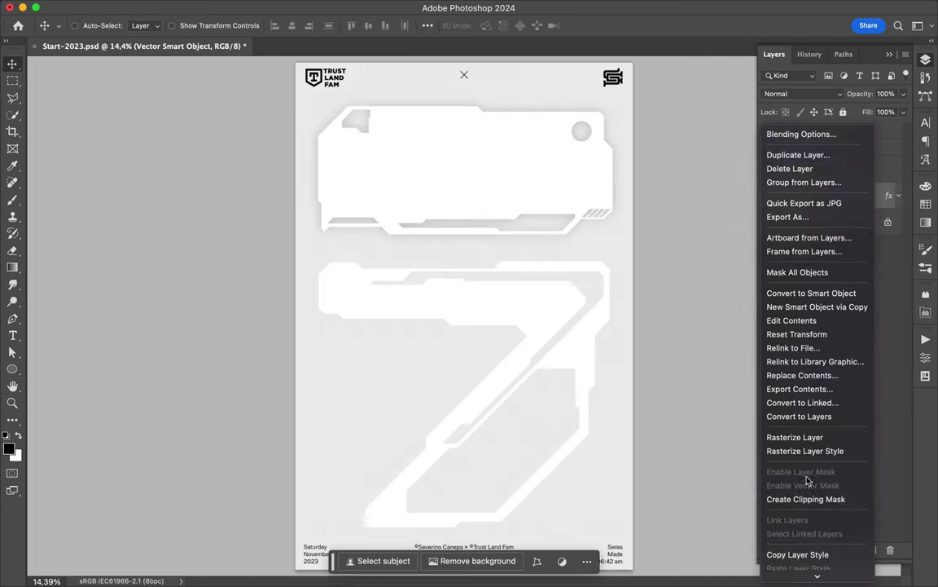
{"action": "left_click", "coordinate": [789, 521]}
{"action": "right_click", "coordinate": [852, 203]}
{"action": "left_click", "coordinate": [789, 530]}
{"action": "scroll", "coordinate": [558, 291], "scroll_direction": "up", "scroll_amount": 3, "text": "alt"}
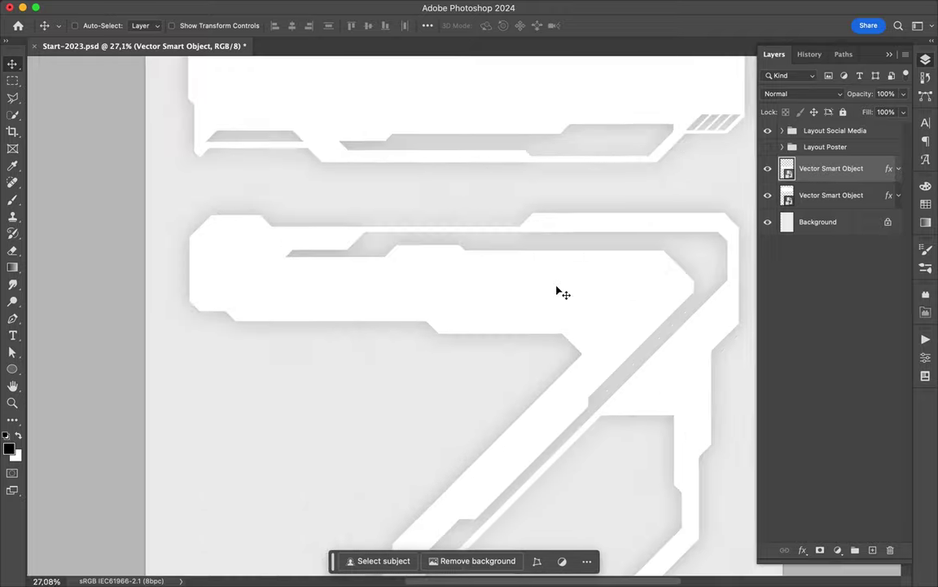
{"action": "scroll", "coordinate": [557, 291], "scroll_direction": "down", "scroll_amount": 2}
Step: Draw a white angled Pen shape along the 7's right diagonal
{"action": "key", "text": "p"}
{"action": "left_click", "coordinate": [531, 329]}
{"action": "left_click", "coordinate": [531, 348]}
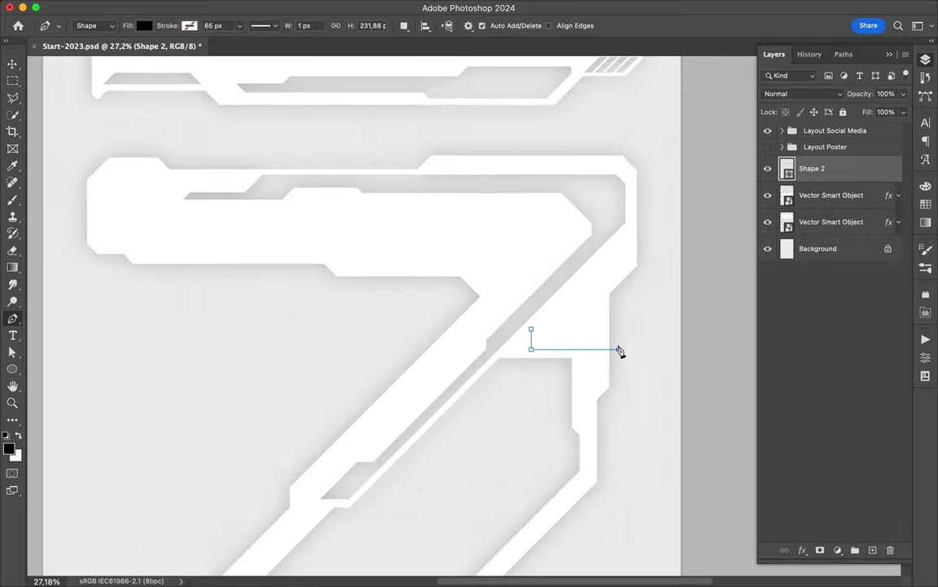
{"action": "left_click", "coordinate": [649, 267]}
{"action": "left_click", "coordinate": [649, 218]}
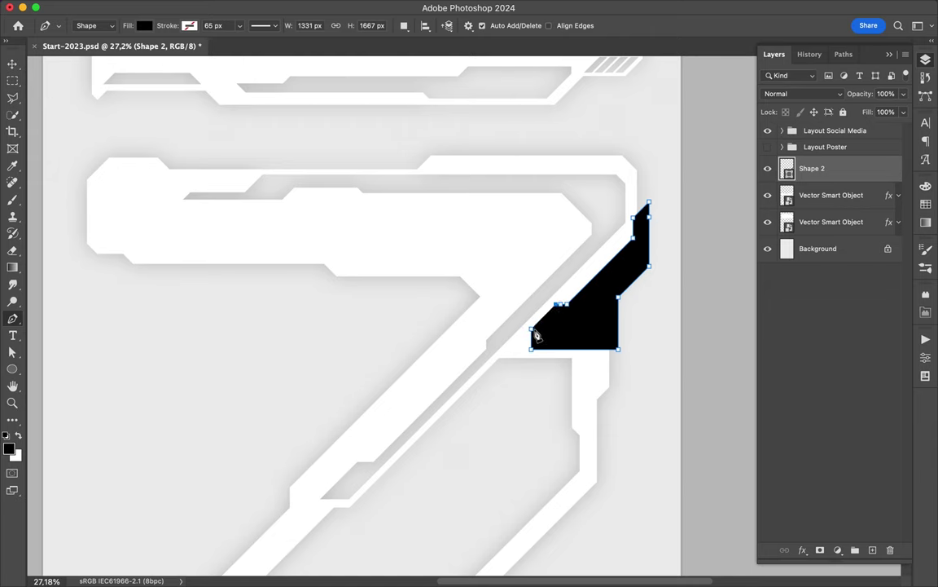
{"action": "left_click", "coordinate": [144, 25]}
{"action": "left_click", "coordinate": [188, 95]}
Step: Try a triangular lasso selection beside the new shape, then cancel it
{"action": "key", "text": "v"}
{"action": "right_click", "coordinate": [853, 171]}
{"action": "key", "text": "Escape"}
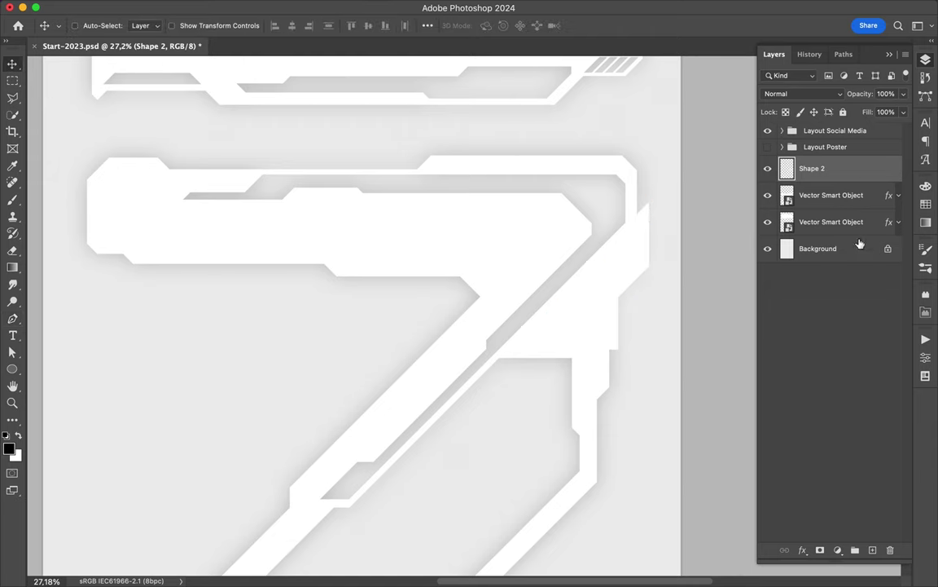
{"action": "key", "text": "l"}
{"action": "left_click", "coordinate": [562, 301]}
{"action": "left_click", "coordinate": [523, 338]}
{"action": "double_click", "coordinate": [523, 299]}
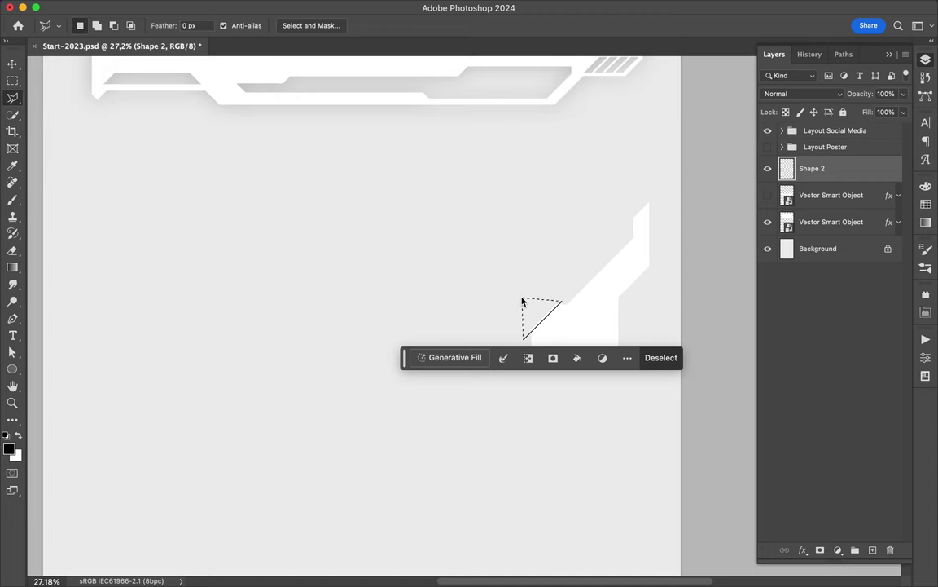
{"action": "left_click", "coordinate": [517, 404]}
{"action": "left_click", "coordinate": [518, 345]}
{"action": "key", "text": "Escape"}
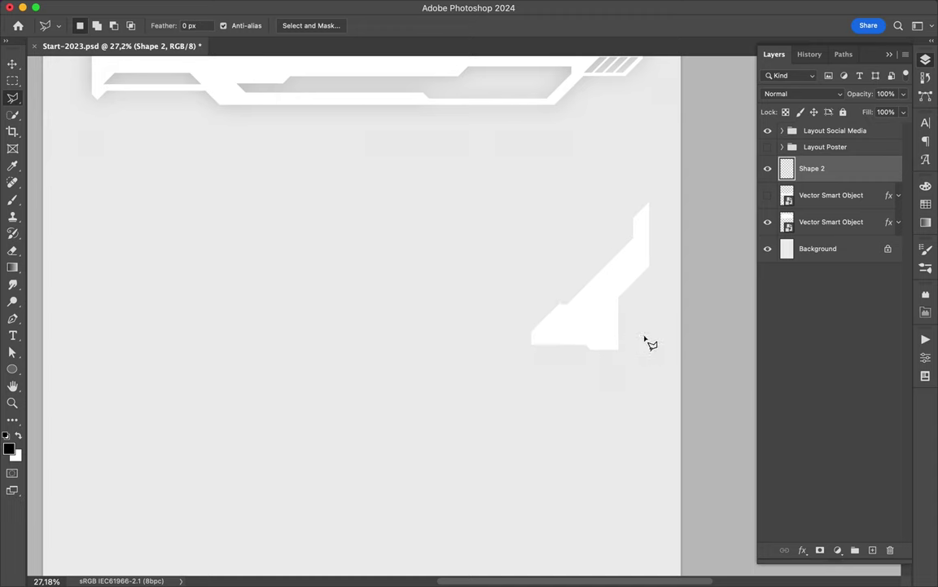
Step: Paste the copied layer style onto the new white Shape 2
{"action": "key", "text": "v"}
{"action": "right_click", "coordinate": [814, 168]}
{"action": "left_click", "coordinate": [774, 407]}
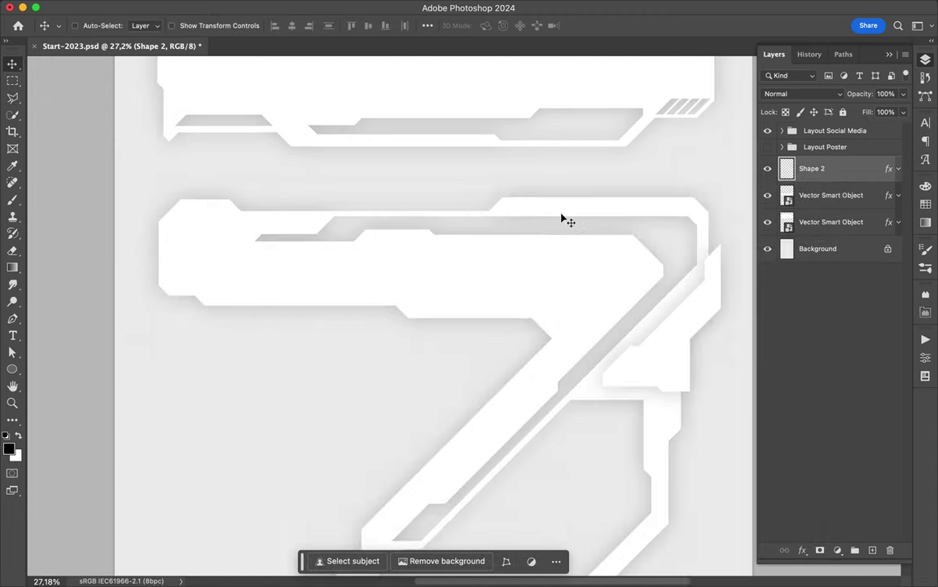
{"action": "scroll", "coordinate": [570, 212], "scroll_direction": "down", "scroll_amount": 2}
Step: Trace a Pen shape along the top card's inner outline with a notched top-right edge
{"action": "scroll", "coordinate": [533, 287], "scroll_direction": "up", "scroll_amount": 5}
{"action": "key", "text": "p"}
{"action": "left_click_drag", "start_coordinate": [321, 127], "coordinate": [328, 120]}
{"action": "left_click", "coordinate": [321, 155]}
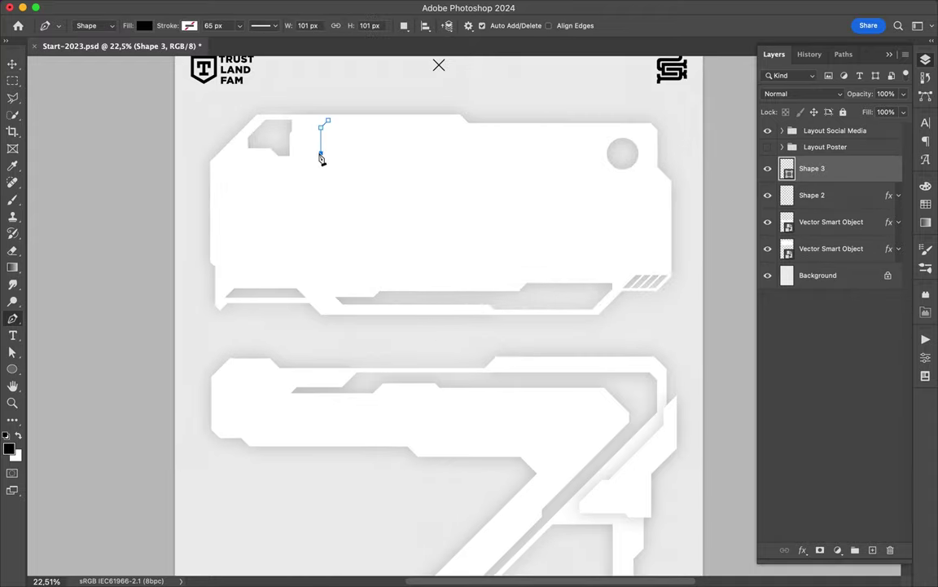
{"action": "left_click", "coordinate": [243, 277]}
{"action": "left_click", "coordinate": [349, 267]}
{"action": "left_click", "coordinate": [519, 265]}
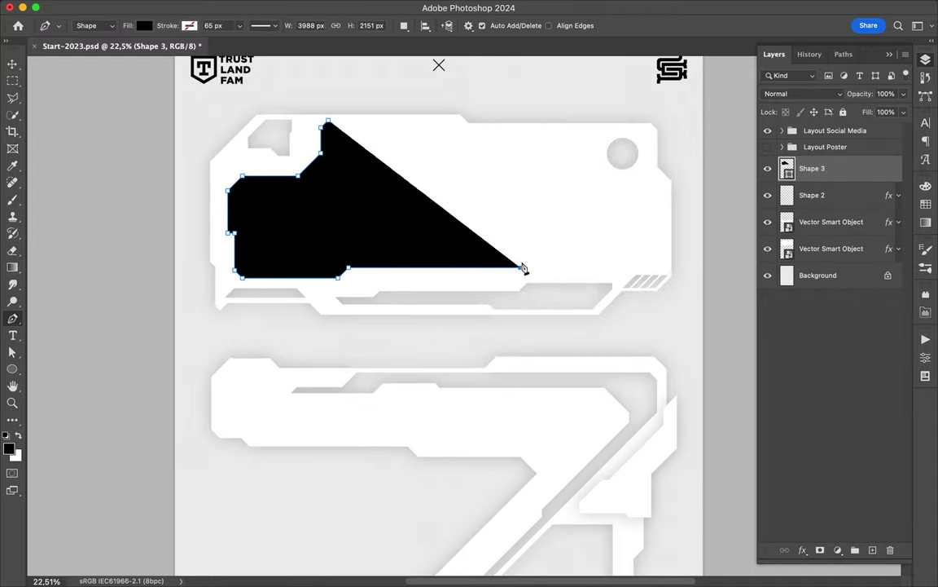
{"action": "left_click", "coordinate": [633, 262]}
{"action": "left_click", "coordinate": [662, 235]}
{"action": "left_click", "coordinate": [649, 183]}
{"action": "left_click", "coordinate": [598, 182]}
{"action": "left_click", "coordinate": [581, 166]}
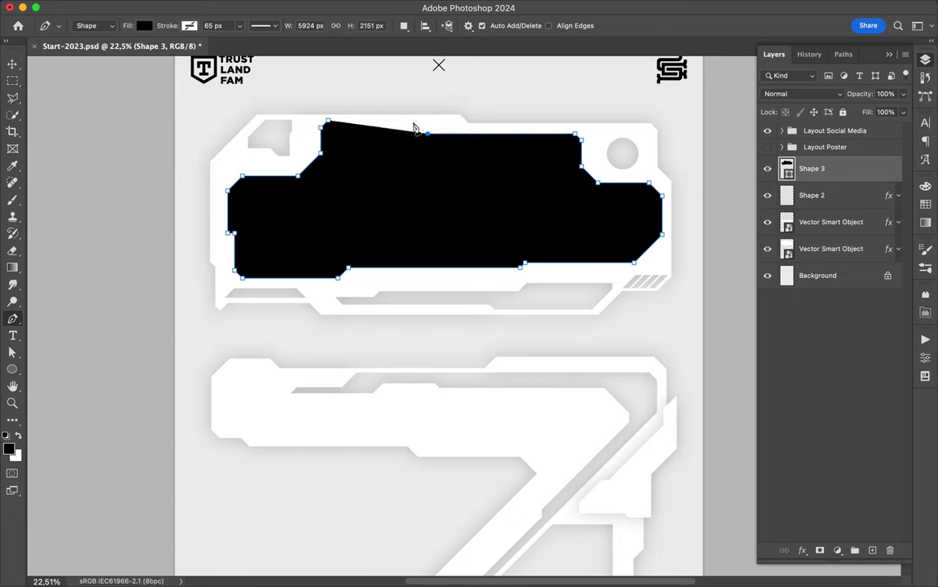
Step: Fill the new shape white and rasterize its layer
{"action": "left_click", "coordinate": [144, 25]}
{"action": "left_click", "coordinate": [57, 63]}
{"action": "key", "text": "v"}
{"action": "right_click", "coordinate": [782, 168]}
{"action": "left_click", "coordinate": [728, 423]}
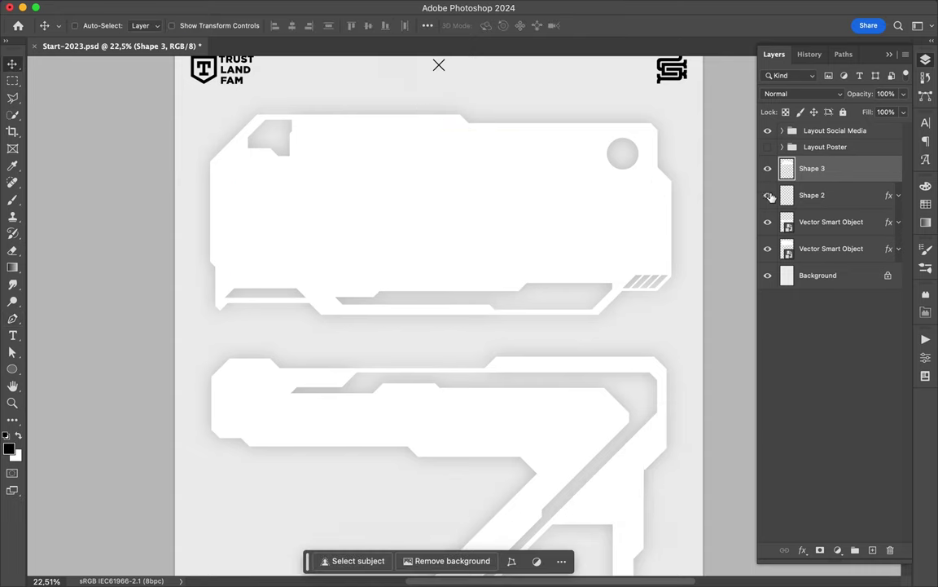
Step: Paste the drop shadow style onto the white Shape 3
{"action": "key", "text": "l"}
{"action": "left_click", "coordinate": [308, 119]}
{"action": "key", "text": "Escape"}
{"action": "key", "text": "v"}
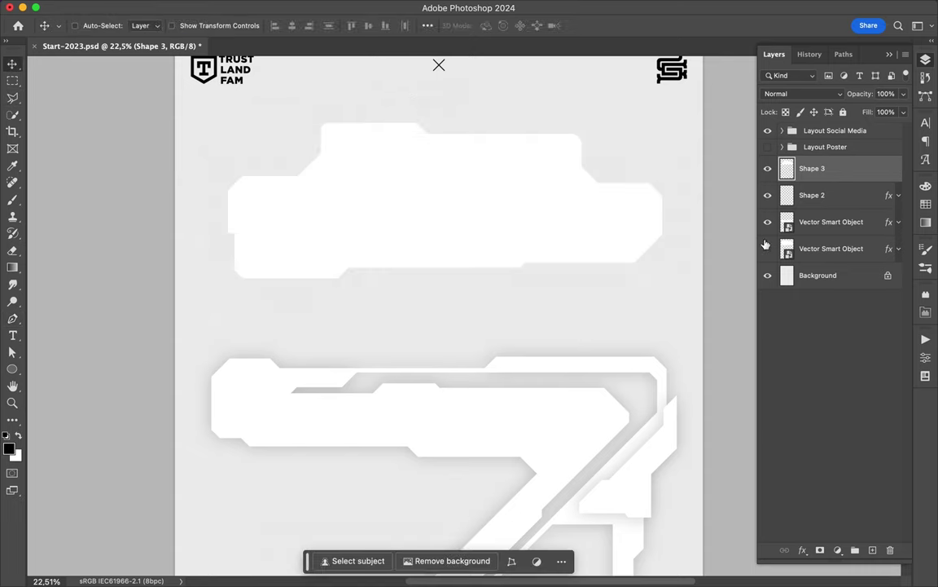
{"action": "right_click", "coordinate": [829, 168]}
{"action": "left_click", "coordinate": [866, 359]}
{"action": "scroll", "coordinate": [701, 309], "scroll_direction": "down", "scroll_amount": 3}
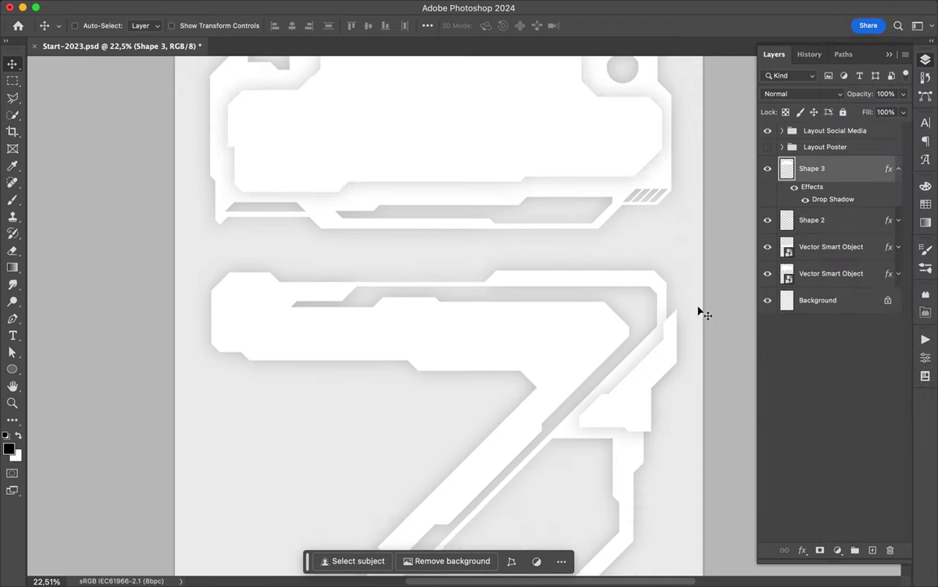
{"action": "scroll", "coordinate": [497, 310], "scroll_direction": "down", "scroll_amount": 2}
{"action": "scroll", "coordinate": [497, 310], "scroll_direction": "down", "scroll_amount": 1}
{"action": "scroll", "coordinate": [463, 120], "scroll_direction": "up", "scroll_amount": 2}
Step: Draw a white panel shape (Shape 4) from the top card's corner
{"action": "key", "text": "p"}
{"action": "left_click", "coordinate": [266, 156]}
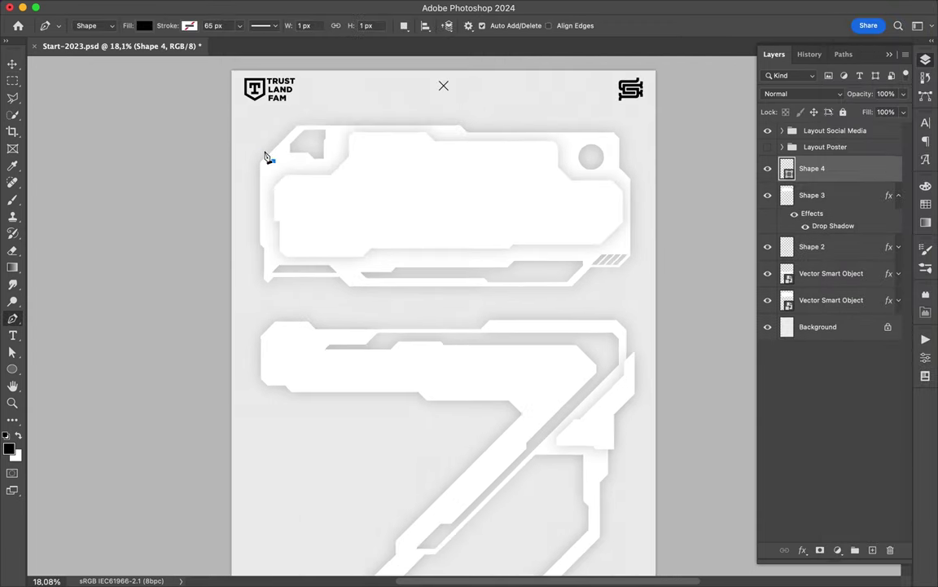
{"action": "left_click", "coordinate": [434, 121]}
{"action": "left_click", "coordinate": [467, 111]}
{"action": "left_click", "coordinate": [503, 147]}
{"action": "left_click", "coordinate": [318, 169]}
{"action": "left_click", "coordinate": [273, 160]}
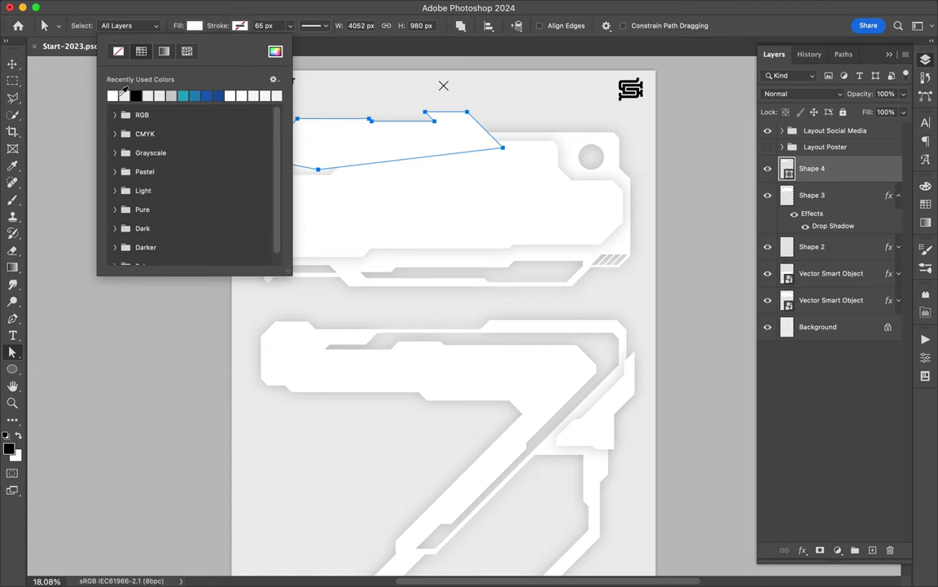
Step: Move Shape 4 beneath the Vector Smart Object layers and paste the drop shadow onto it
{"action": "left_click_drag", "start_coordinate": [812, 168], "coordinate": [841, 306]}
{"action": "right_click", "coordinate": [841, 307]}
{"action": "left_click", "coordinate": [795, 565]}
{"action": "key", "text": "v"}
{"action": "scroll", "coordinate": [576, 212], "scroll_direction": "down", "scroll_amount": 2}
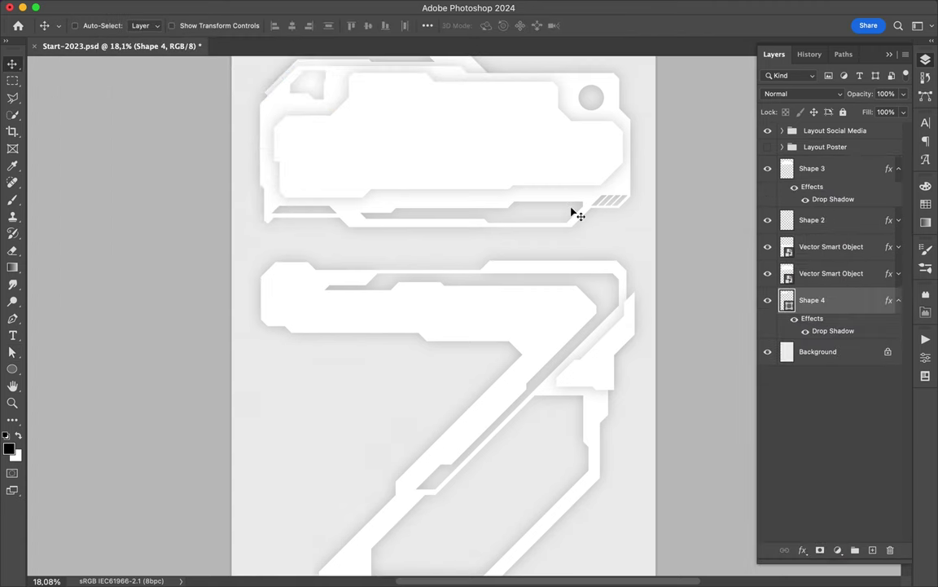
{"action": "scroll", "coordinate": [529, 289], "scroll_direction": "down", "scroll_amount": 2}
{"action": "scroll", "coordinate": [529, 289], "scroll_direction": "down", "scroll_amount": 2}
Step: Draw a circle over the 7's diagonal and rasterize its layer style
{"action": "key", "text": "u"}
{"action": "left_click_drag", "start_coordinate": [465, 345], "coordinate": [536, 379]}
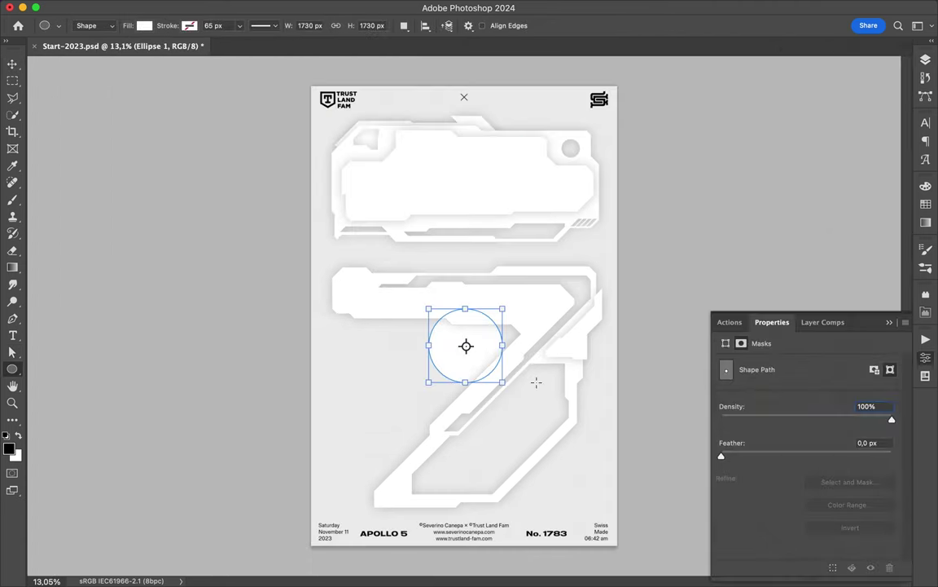
{"action": "key", "text": "v"}
{"action": "key", "text": "F7"}
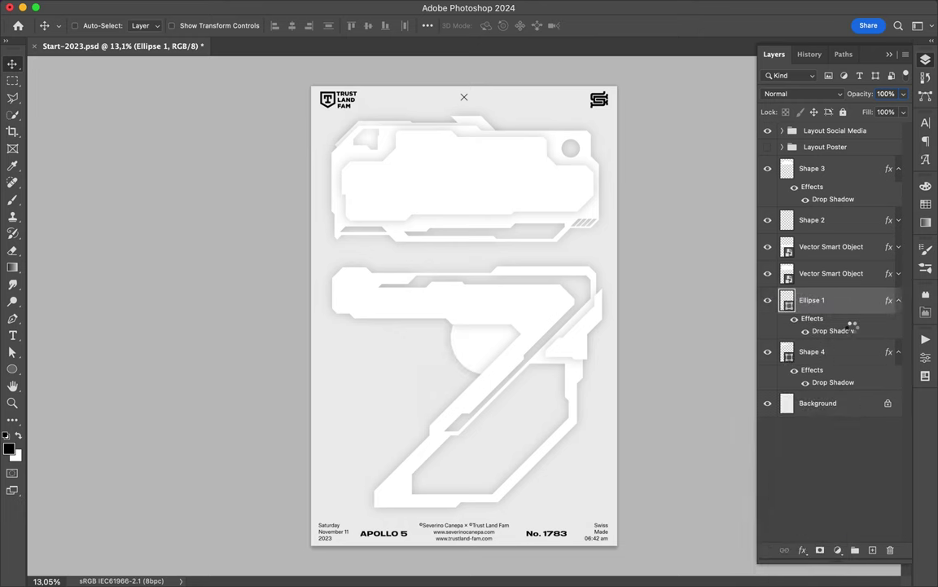
{"action": "right_click", "coordinate": [847, 327]}
{"action": "left_click", "coordinate": [814, 471]}
Step: Trace a band panel outline along the 7's lower opening and inner edge
{"action": "scroll", "coordinate": [471, 326], "scroll_direction": "up", "scroll_amount": 3}
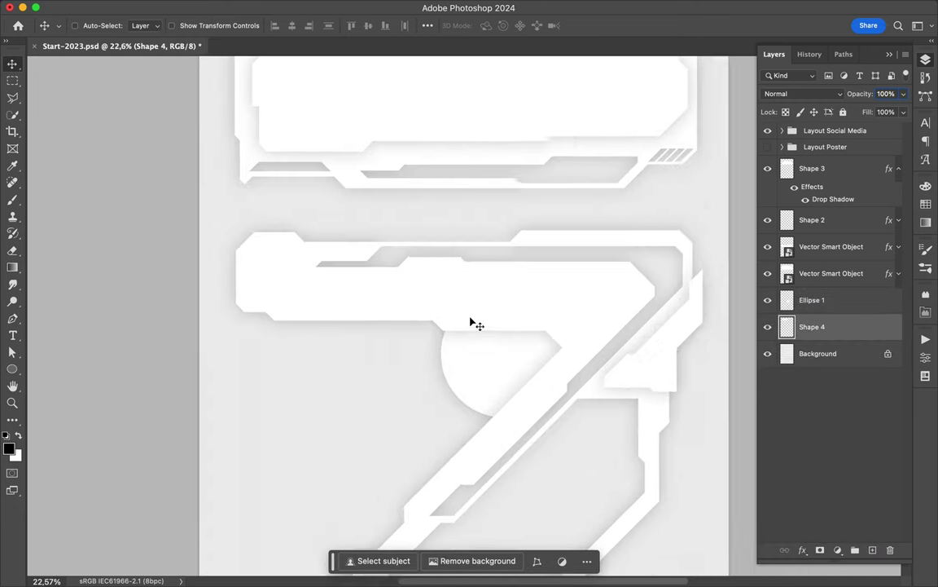
{"action": "scroll", "coordinate": [477, 251], "scroll_direction": "down", "scroll_amount": 1}
{"action": "scroll", "coordinate": [488, 217], "scroll_direction": "down", "scroll_amount": 5}
{"action": "scroll", "coordinate": [444, 393], "scroll_direction": "up", "scroll_amount": 1}
{"action": "key", "text": "p"}
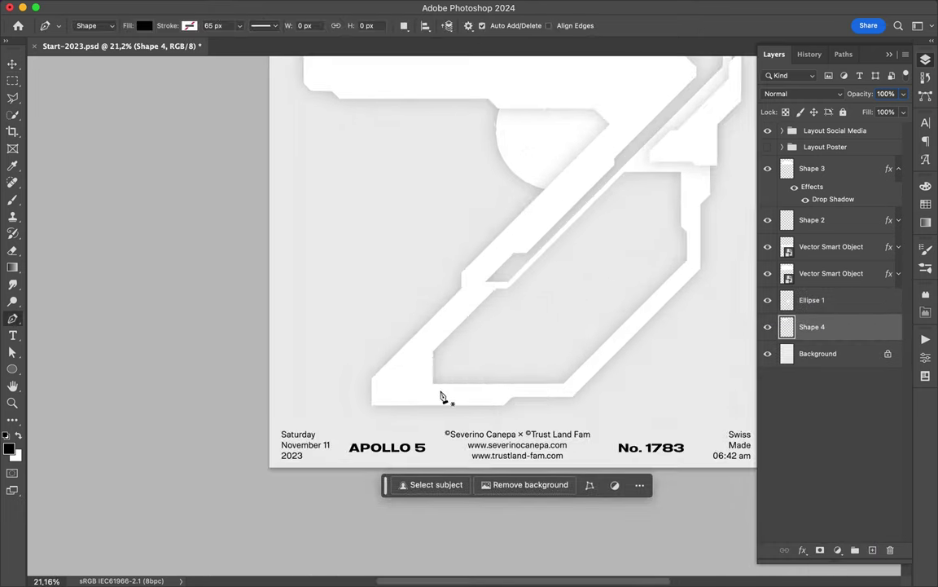
{"action": "left_click", "coordinate": [440, 389]}
{"action": "left_click", "coordinate": [508, 379]}
{"action": "left_click", "coordinate": [616, 314]}
{"action": "left_click", "coordinate": [616, 302]}
{"action": "left_click", "coordinate": [686, 233]}
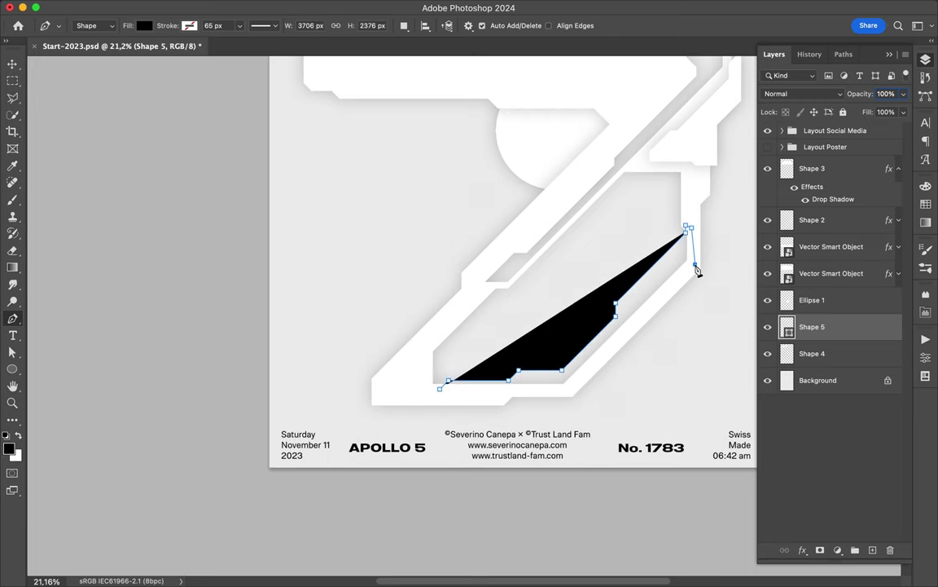
{"action": "left_click", "coordinate": [567, 390]}
{"action": "left_click", "coordinate": [440, 389]}
Step: Fill the band white and paste the drop shadow onto it
{"action": "key", "text": "a"}
{"action": "left_click", "coordinate": [194, 25]}
{"action": "left_click", "coordinate": [106, 82]}
{"action": "right_click", "coordinate": [648, 269]}
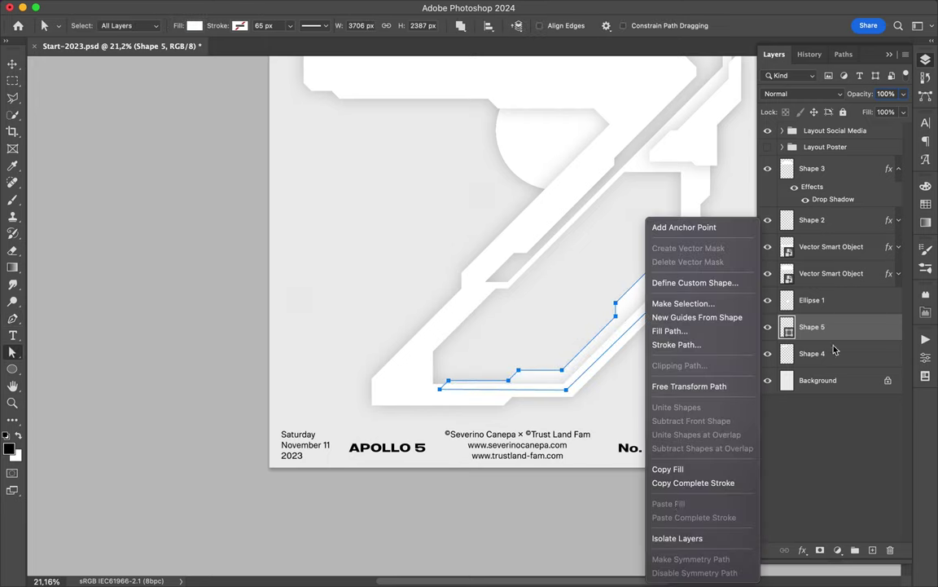
{"action": "right_click", "coordinate": [831, 327]}
{"action": "left_click", "coordinate": [787, 495]}
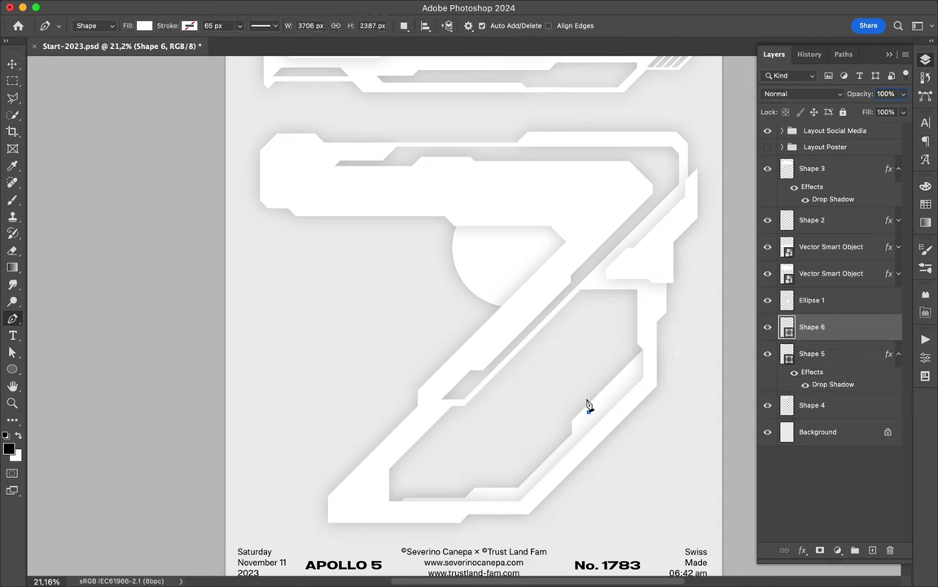
Step: Add an inner right panel, move it below the band, and give it the drop shadow
{"action": "left_click", "coordinate": [646, 282]}
{"action": "left_click", "coordinate": [650, 368]}
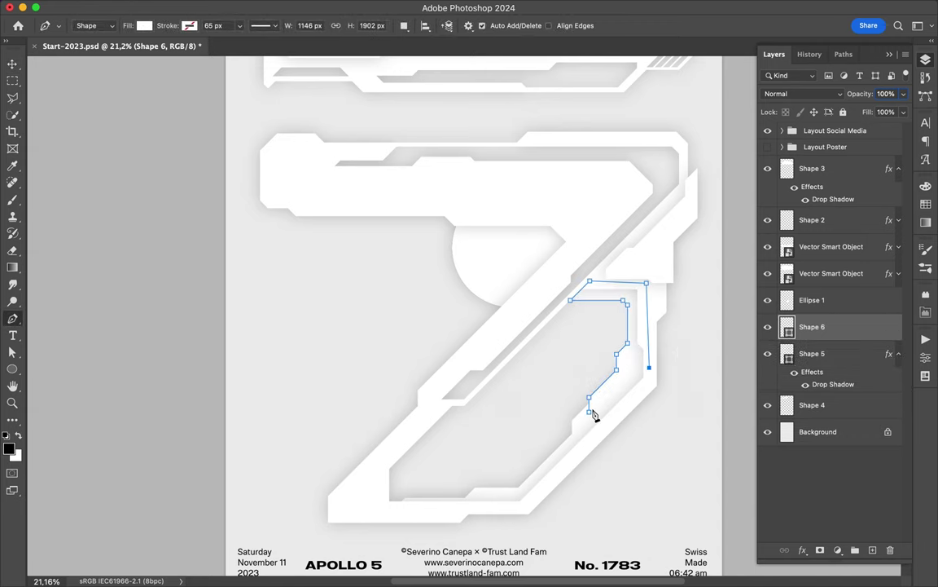
{"action": "left_click_drag", "start_coordinate": [828, 388], "coordinate": [829, 395]}
{"action": "right_click", "coordinate": [815, 405]}
{"action": "left_click", "coordinate": [818, 509]}
Step: Draw a closed panel outline in the 7's lower-left corner
{"action": "left_click", "coordinate": [446, 407]}
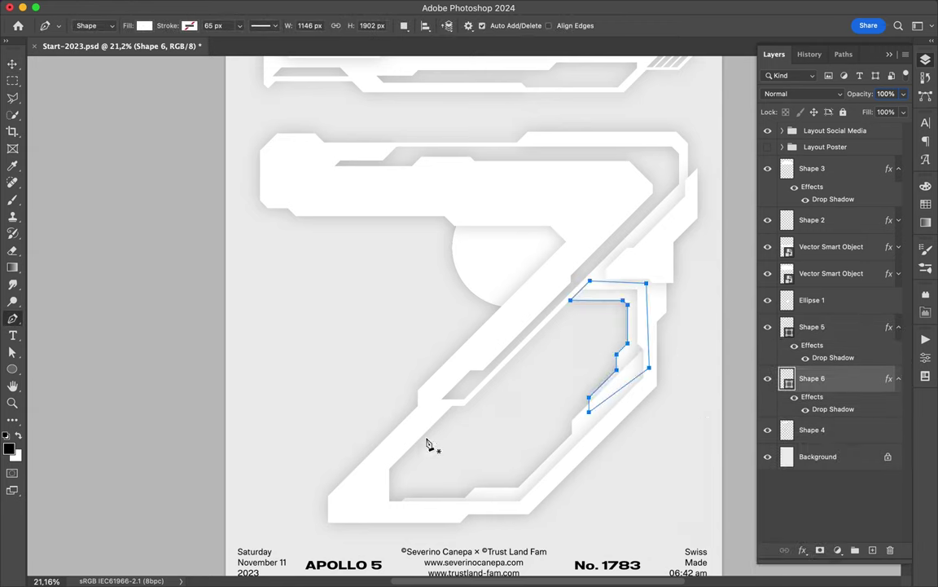
{"action": "left_click", "coordinate": [414, 450]}
{"action": "left_click", "coordinate": [538, 480]}
{"action": "left_click", "coordinate": [511, 507]}
{"action": "left_click", "coordinate": [372, 508]}
{"action": "left_click", "coordinate": [381, 461]}
{"action": "left_click", "coordinate": [446, 408]}
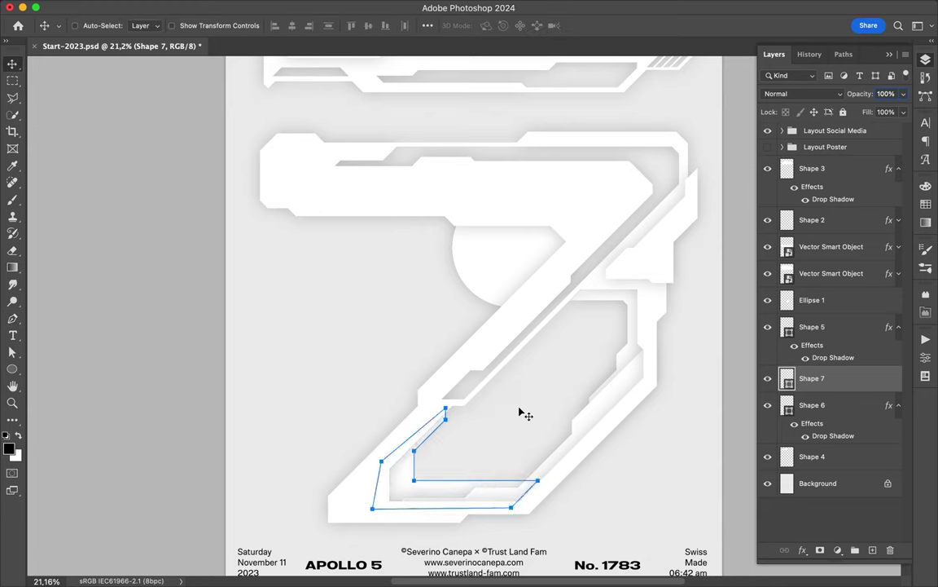
Step: Start outlines at the 7's top-right corner and top bar, rasterizing the band's shadow
{"action": "left_click", "coordinate": [660, 206]}
{"action": "left_click", "coordinate": [673, 181]}
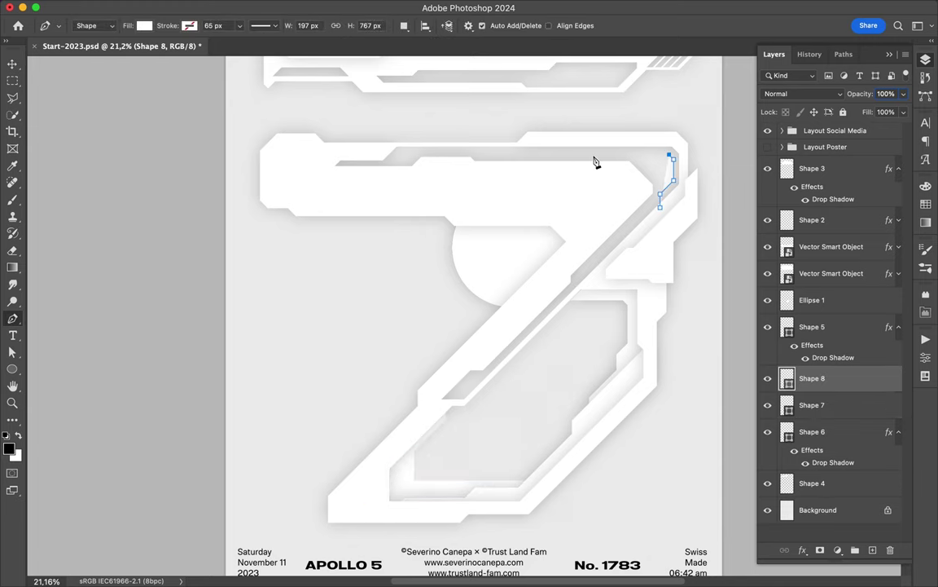
{"action": "right_click", "coordinate": [859, 380]}
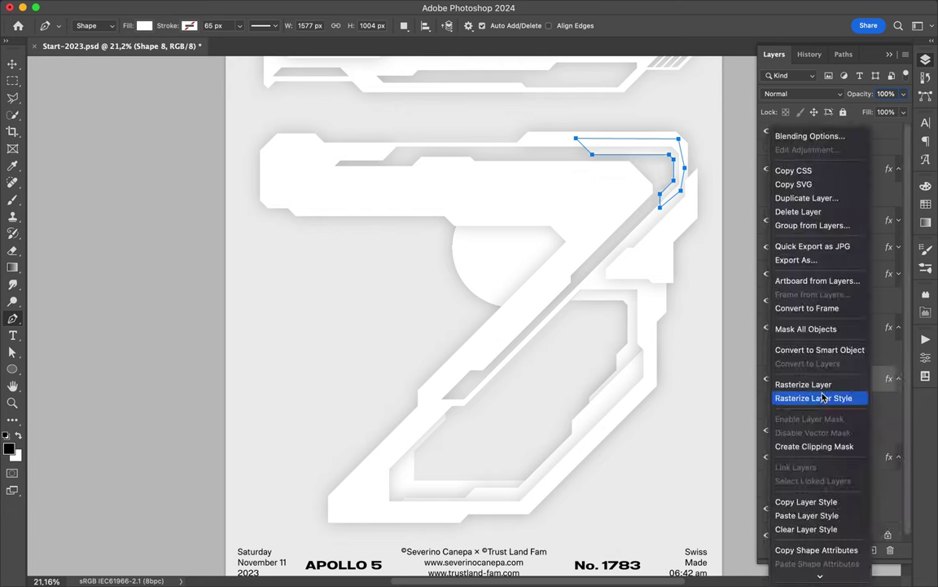
{"action": "right_click", "coordinate": [861, 327]}
{"action": "left_click", "coordinate": [664, 256]}
{"action": "left_click", "coordinate": [441, 173]}
{"action": "left_click", "coordinate": [463, 195]}
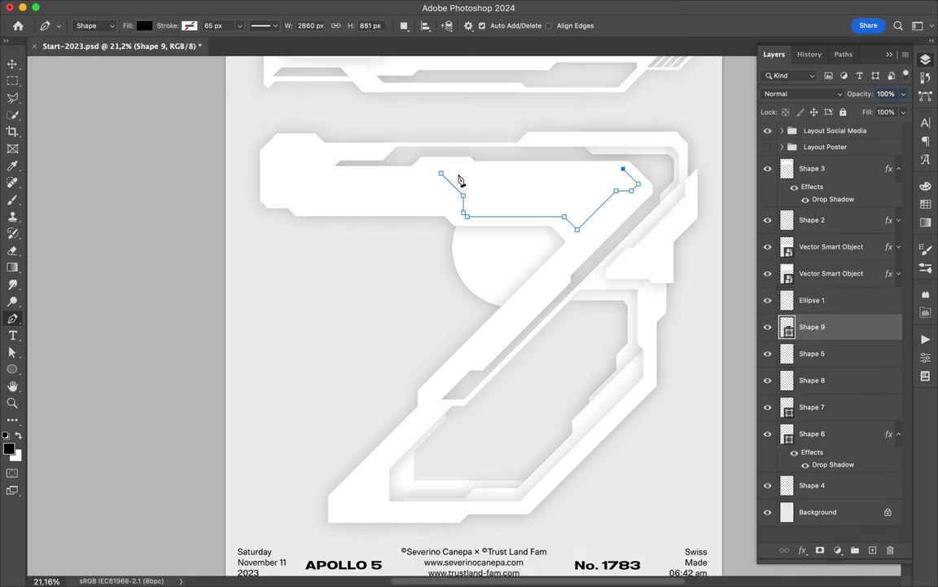
Step: Lasso a polygon selection around the top-bar shape and raise the black shape to the top of the layers
{"action": "right_click", "coordinate": [510, 165]}
{"action": "right_click", "coordinate": [815, 326]}
{"action": "key", "text": "Escape"}
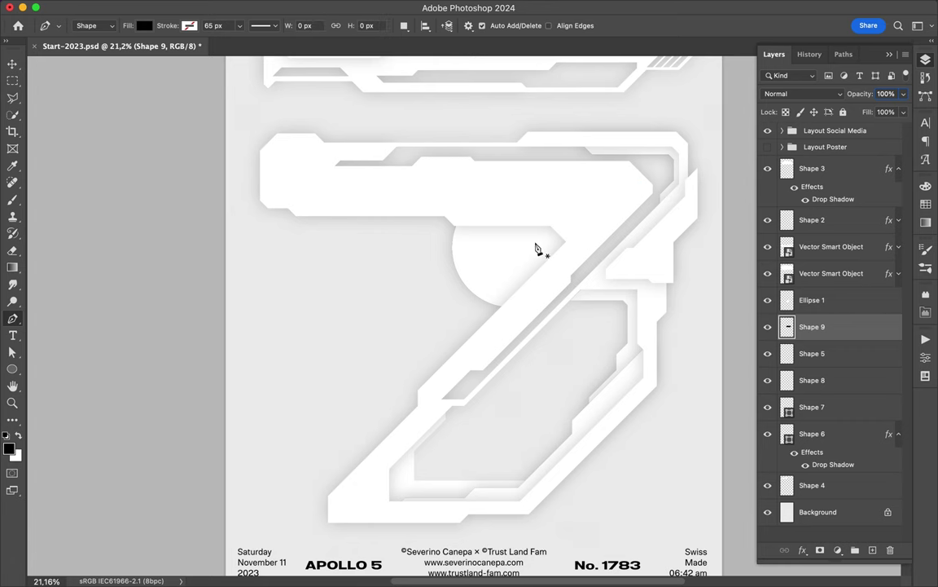
{"action": "key", "text": "l"}
{"action": "left_click", "coordinate": [446, 190]}
{"action": "left_click", "coordinate": [476, 159]}
{"action": "double_click", "coordinate": [390, 155]}
{"action": "key", "text": "v"}
{"action": "left_click_drag", "start_coordinate": [812, 327], "coordinate": [812, 159]}
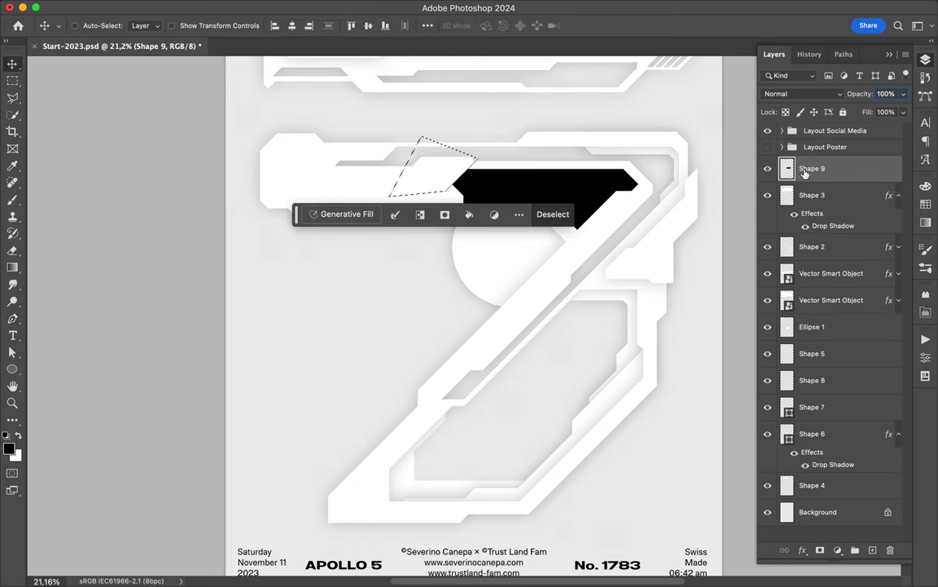
Step: Fill the top-bar selection with white on new Layer 1 and delete the black guide shape
{"action": "left_click", "coordinate": [873, 550]}
{"action": "key", "text": "g"}
{"action": "key", "text": "shift+g"}
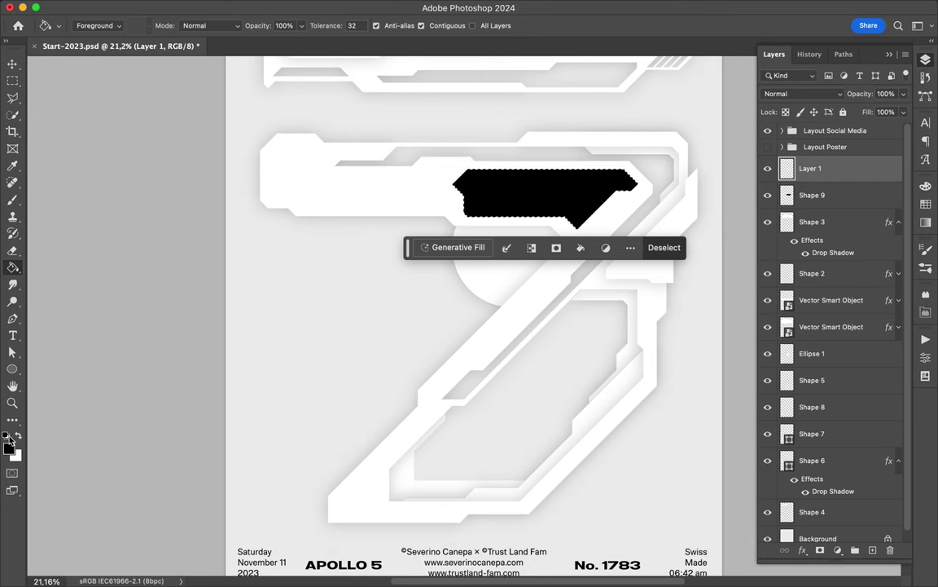
{"action": "key", "text": "x"}
{"action": "left_click", "coordinate": [527, 187]}
{"action": "key", "text": "ctrl+d"}
{"action": "key", "text": "v"}
{"action": "left_click_drag", "start_coordinate": [833, 492], "coordinate": [811, 168]}
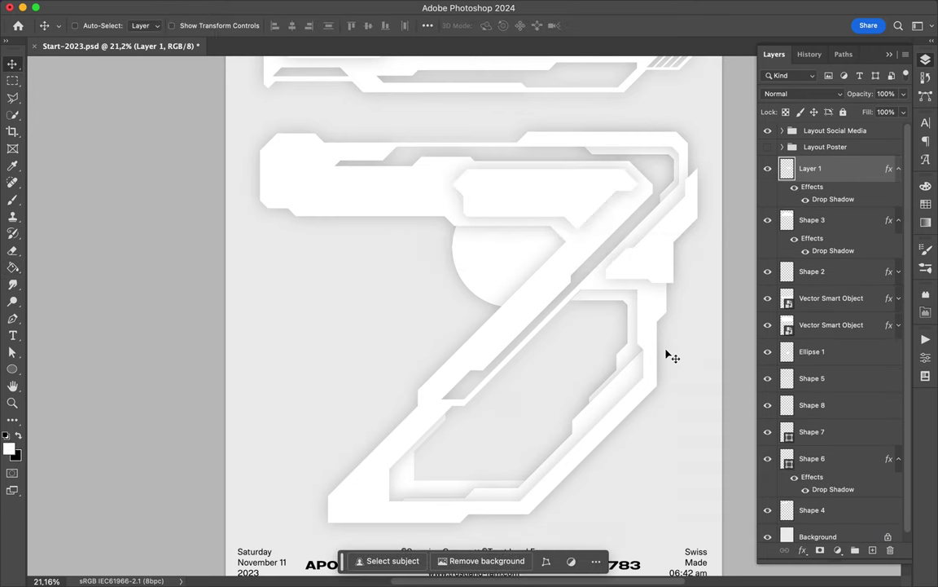
Step: Draw a white panel on the 7's top-left, rasterize it, and paste the drop shadow onto it
{"action": "key", "text": "p"}
{"action": "left_click", "coordinate": [324, 152]}
{"action": "left_click", "coordinate": [285, 152]}
{"action": "left_click", "coordinate": [270, 167]}
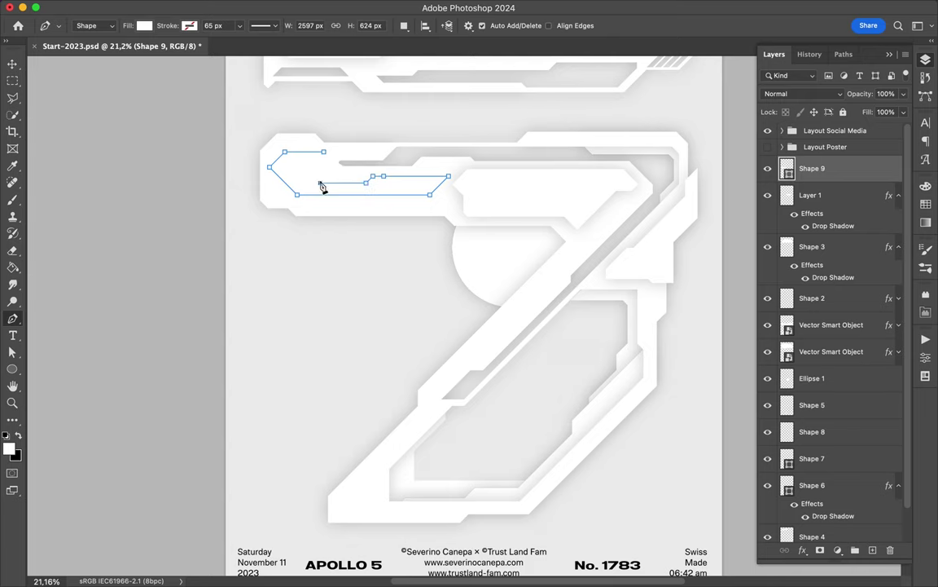
{"action": "right_click", "coordinate": [810, 168]}
{"action": "left_click", "coordinate": [711, 427]}
{"action": "key", "text": "w"}
{"action": "left_click", "coordinate": [346, 159]}
{"action": "key", "text": "ctrl+d"}
{"action": "key", "text": "v"}
{"action": "right_click", "coordinate": [829, 163]}
{"action": "left_click", "coordinate": [786, 470]}
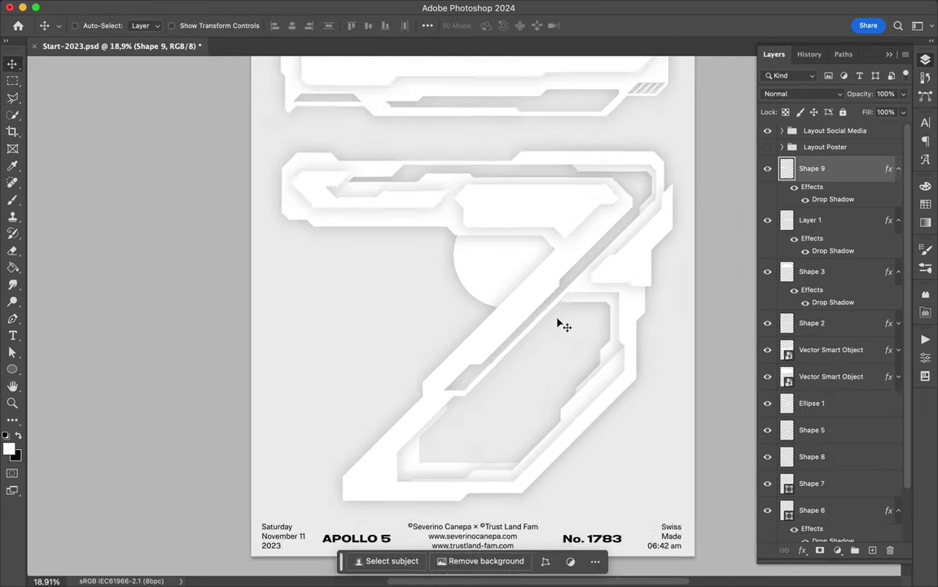
Step: Trace a large white panel down the 7's diagonal, rasterize it, and move it lower in the stack
{"action": "key", "text": "p"}
{"action": "left_click", "coordinate": [287, 179]}
{"action": "left_click", "coordinate": [277, 221]}
{"action": "left_click", "coordinate": [295, 240]}
{"action": "left_click", "coordinate": [482, 308]}
{"action": "left_click", "coordinate": [447, 343]}
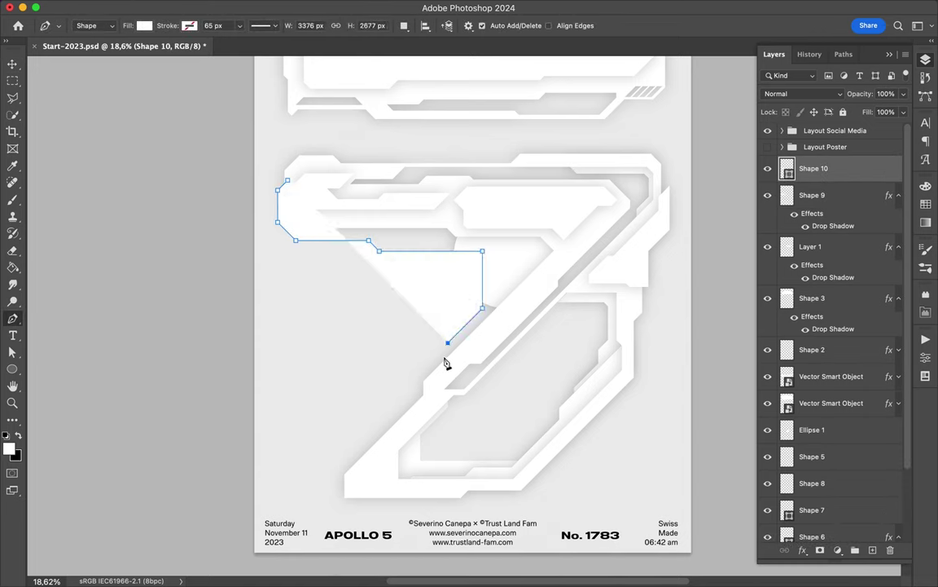
{"action": "left_click", "coordinate": [431, 380]}
{"action": "left_click", "coordinate": [401, 399]}
{"action": "left_click", "coordinate": [513, 299]}
{"action": "left_click", "coordinate": [505, 216]}
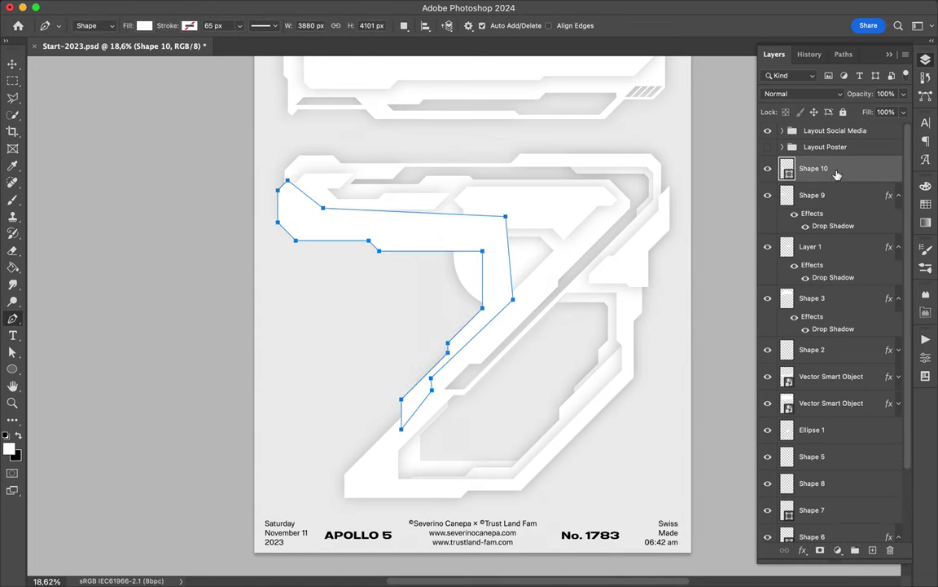
{"action": "right_click", "coordinate": [837, 171]}
{"action": "left_click", "coordinate": [796, 464]}
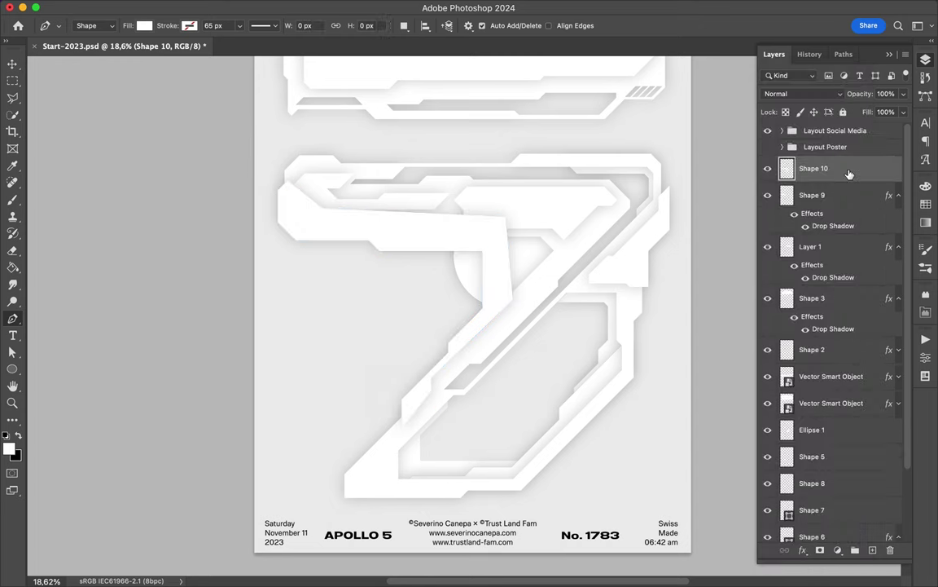
{"action": "left_click_drag", "start_coordinate": [850, 172], "coordinate": [832, 505]}
Step: Duplicate the Ellipse 1 circle and drag the copy into place
{"action": "key", "text": "v"}
{"action": "left_click", "coordinate": [474, 288], "text": "ctrl"}
{"action": "left_click_drag", "start_coordinate": [474, 288], "coordinate": [408, 350]}
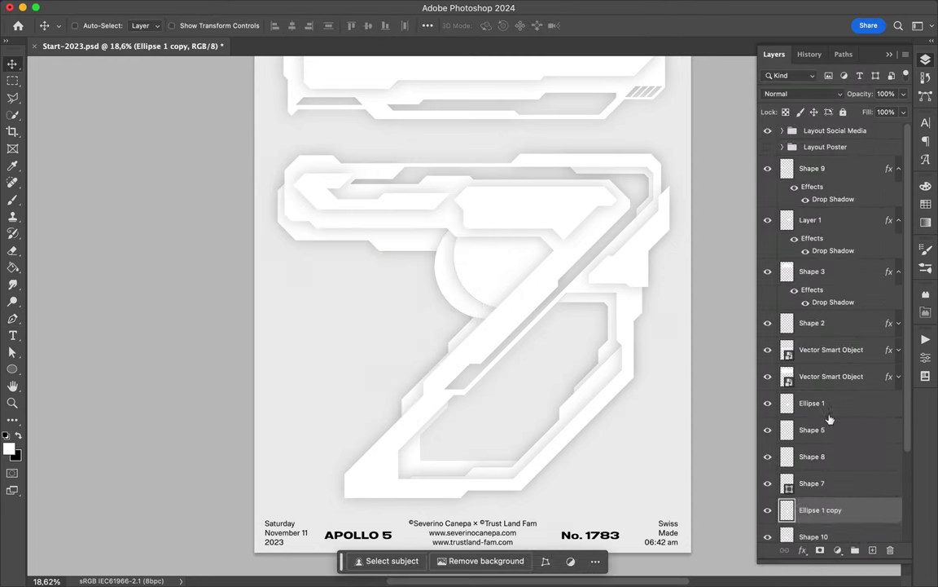
{"action": "scroll", "coordinate": [624, 172], "scroll_direction": "up", "scroll_amount": 3}
Step: Outline a white panel along the 7's top-right edge and check the layer options
{"action": "key", "text": "p"}
{"action": "left_click", "coordinate": [504, 219]}
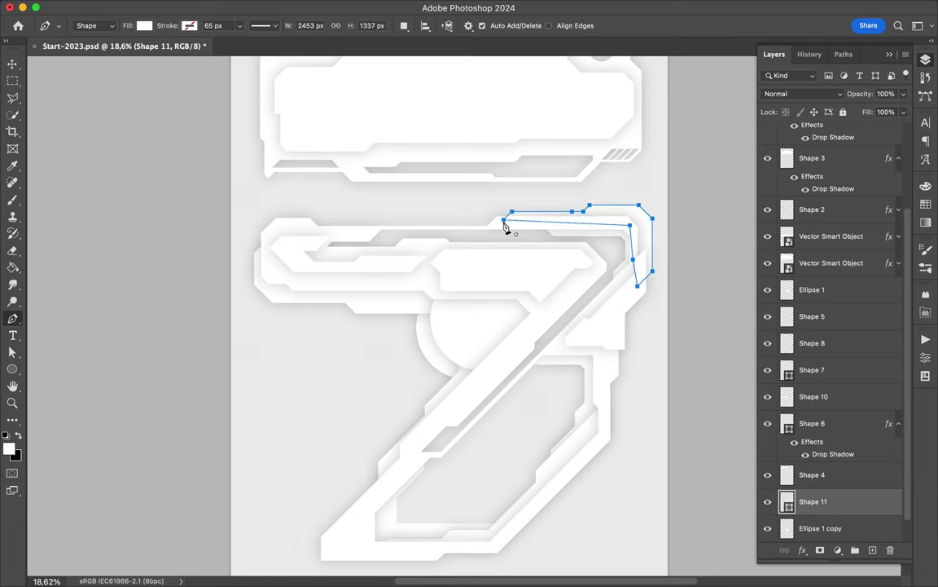
{"action": "key", "text": "v"}
{"action": "right_click", "coordinate": [815, 248]}
{"action": "right_click", "coordinate": [815, 498]}
{"action": "right_click", "coordinate": [770, 423]}
{"action": "scroll", "coordinate": [804, 390], "scroll_direction": "down", "scroll_amount": 3}
{"action": "key", "text": "Escape"}
{"action": "scroll", "coordinate": [554, 302], "scroll_direction": "down", "scroll_amount": 3}
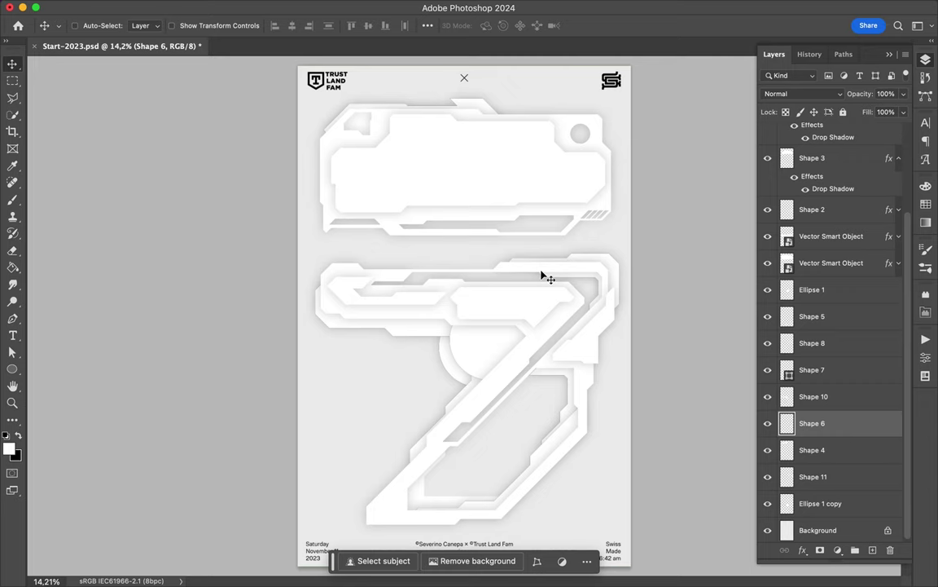
Step: Draw white Shape 12 inside the top block, move it to the top, rasterize it and paste the drop shadow
{"action": "key", "text": "p"}
{"action": "left_click", "coordinate": [398, 132]}
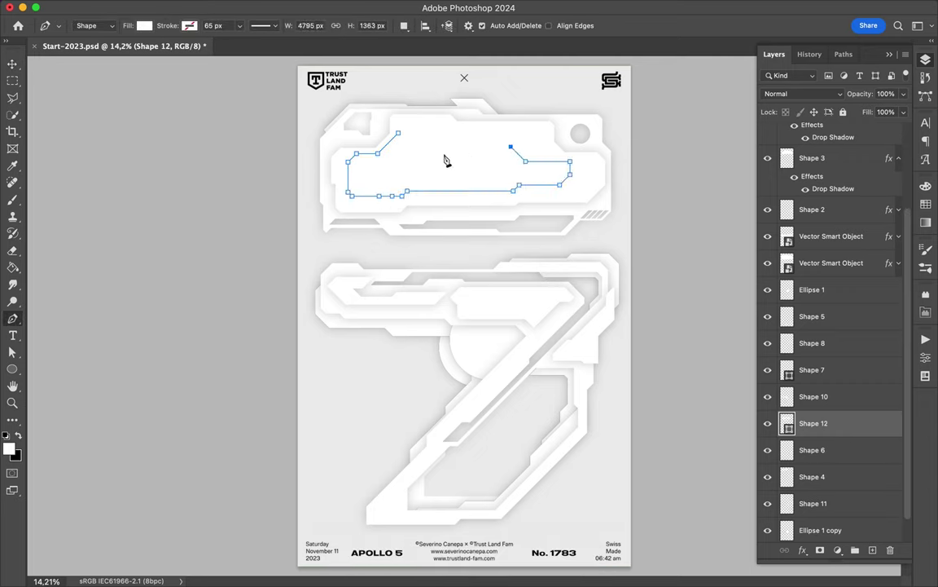
{"action": "left_click_drag", "start_coordinate": [788, 143], "coordinate": [789, 159]}
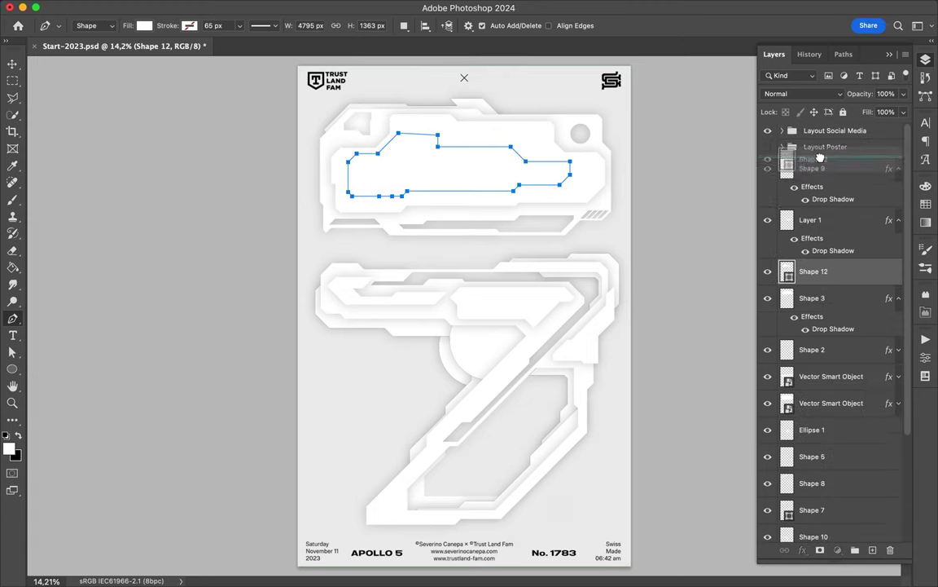
{"action": "right_click", "coordinate": [815, 168]}
{"action": "left_click", "coordinate": [785, 331]}
{"action": "key", "text": "l"}
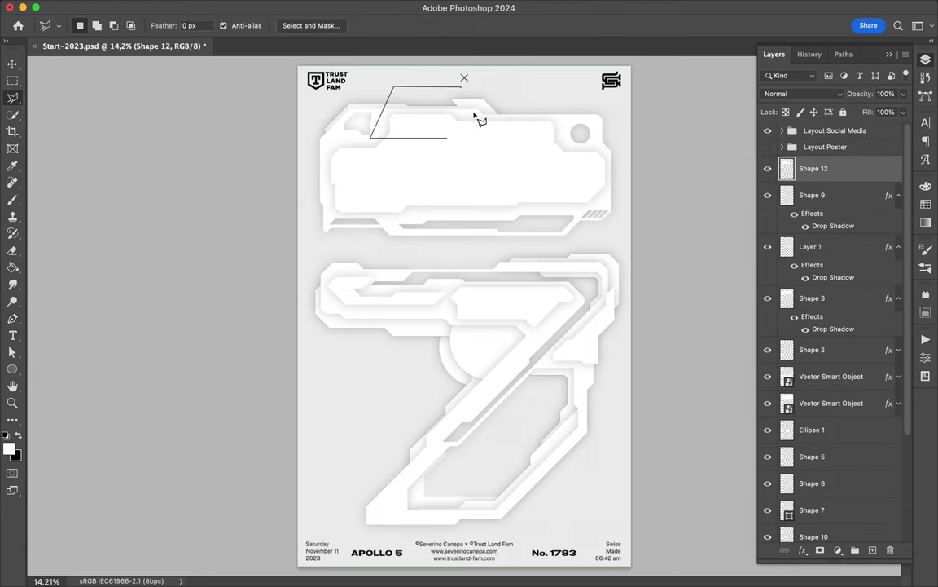
{"action": "key", "text": "Escape"}
{"action": "key", "text": "v"}
{"action": "right_click", "coordinate": [782, 168]}
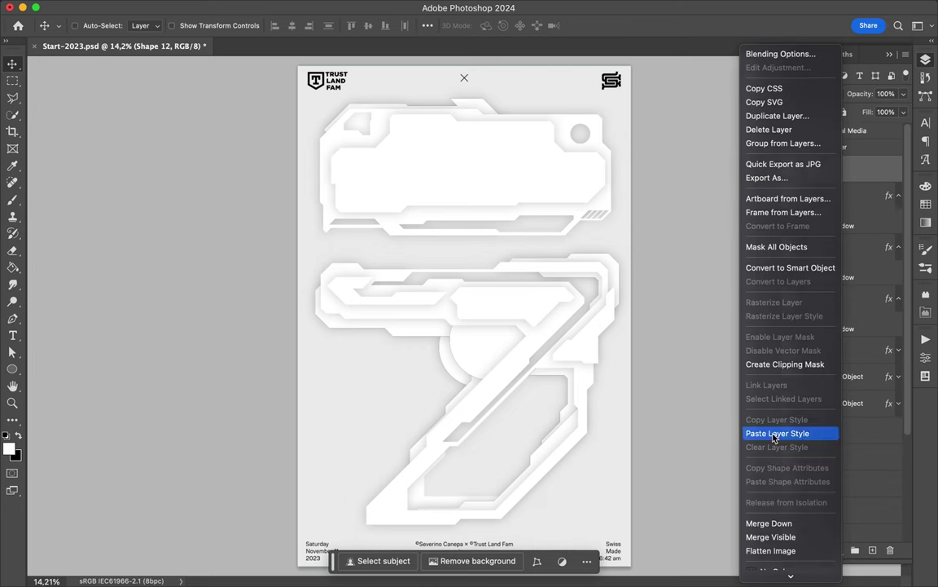
{"action": "left_click", "coordinate": [774, 434]}
Step: Add a drop-shadowed Ellipse 2 in the top panel, scale it, and place it below Layer 1
{"action": "key", "text": "u"}
{"action": "left_click_drag", "start_coordinate": [497, 161], "coordinate": [529, 195]}
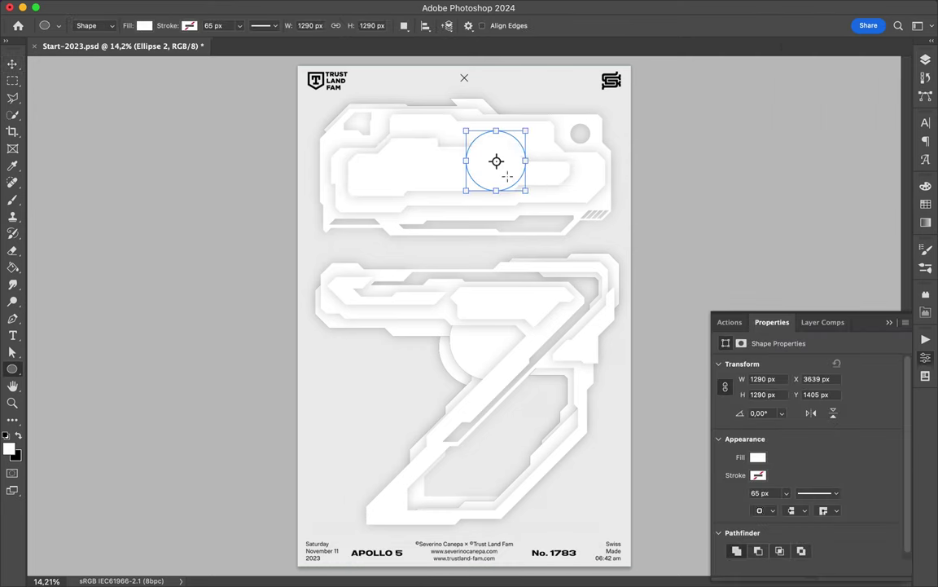
{"action": "key", "text": "v"}
{"action": "right_click", "coordinate": [843, 172]}
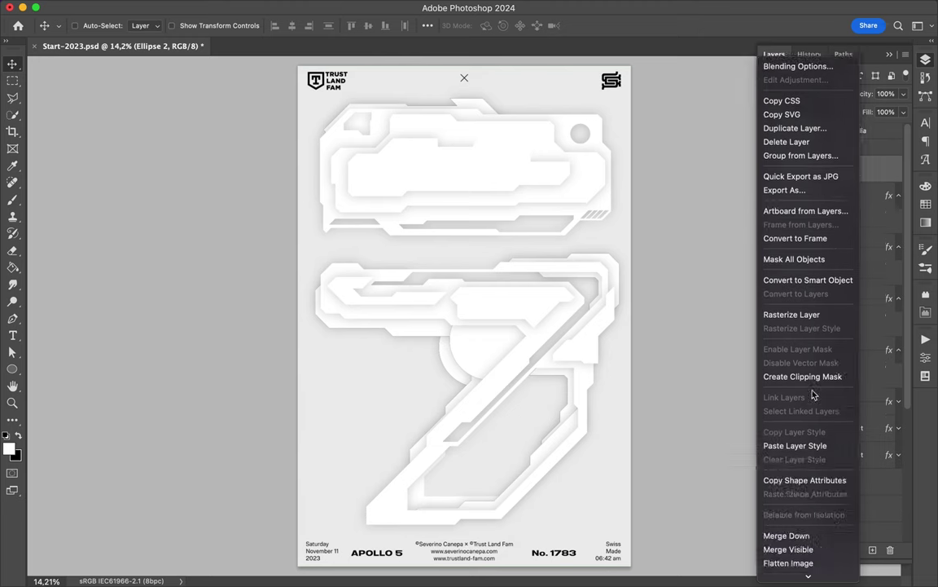
{"action": "left_click", "coordinate": [795, 446]}
{"action": "key", "text": "ctrl+t"}
{"action": "mouse_move", "coordinate": [527, 184]}
{"action": "left_mouse_down"}
{"action": "mouse_move", "coordinate": [517, 181]}
{"action": "mouse_move", "coordinate": [515, 147]}
{"action": "left_mouse_up"}
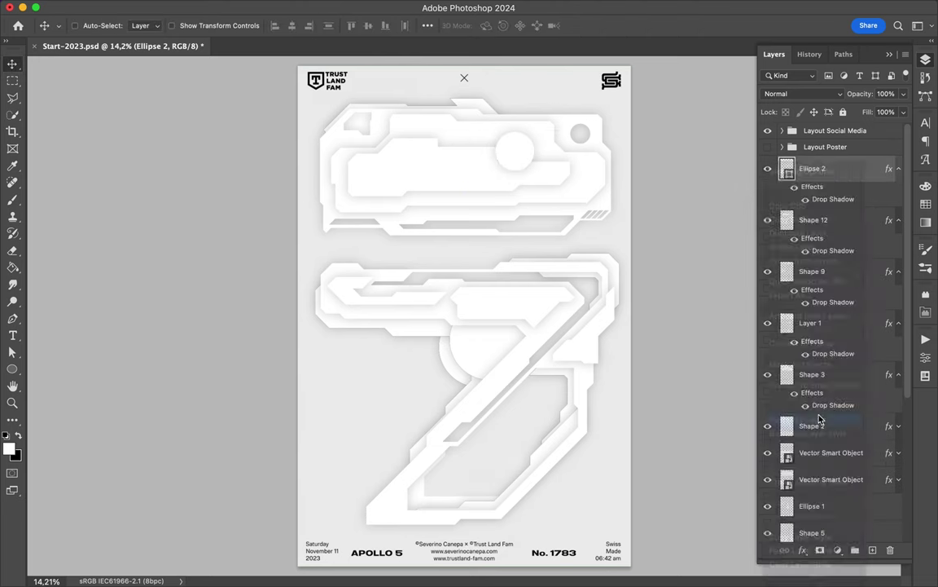
{"action": "left_click_drag", "start_coordinate": [868, 169], "coordinate": [837, 338]}
Step: Rasterize the layer styles of Layer 1, Shape 9 and Shape 12
{"action": "right_click", "coordinate": [814, 276]}
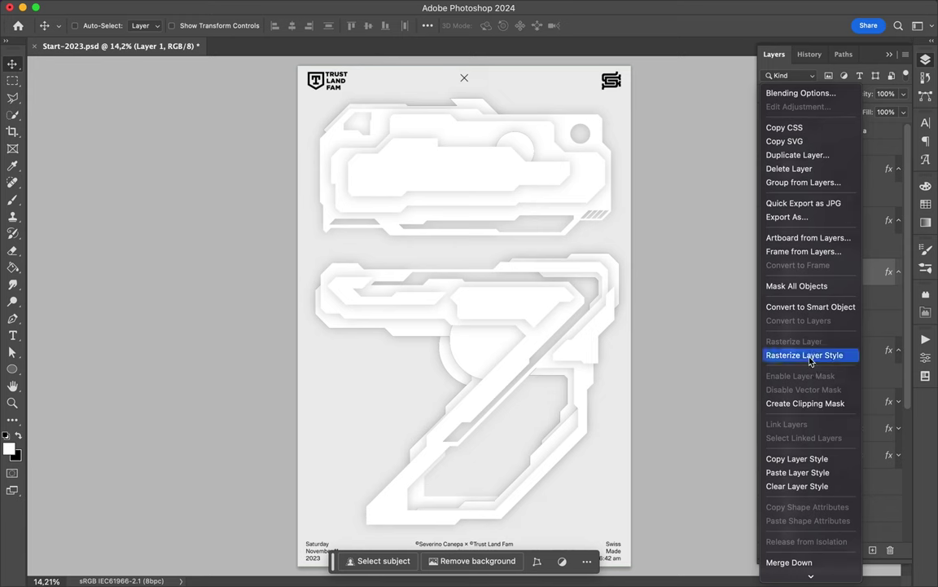
{"action": "left_click", "coordinate": [804, 415]}
{"action": "right_click", "coordinate": [815, 195]}
{"action": "left_click", "coordinate": [811, 436]}
{"action": "right_click", "coordinate": [814, 168]}
{"action": "left_click", "coordinate": [833, 433]}
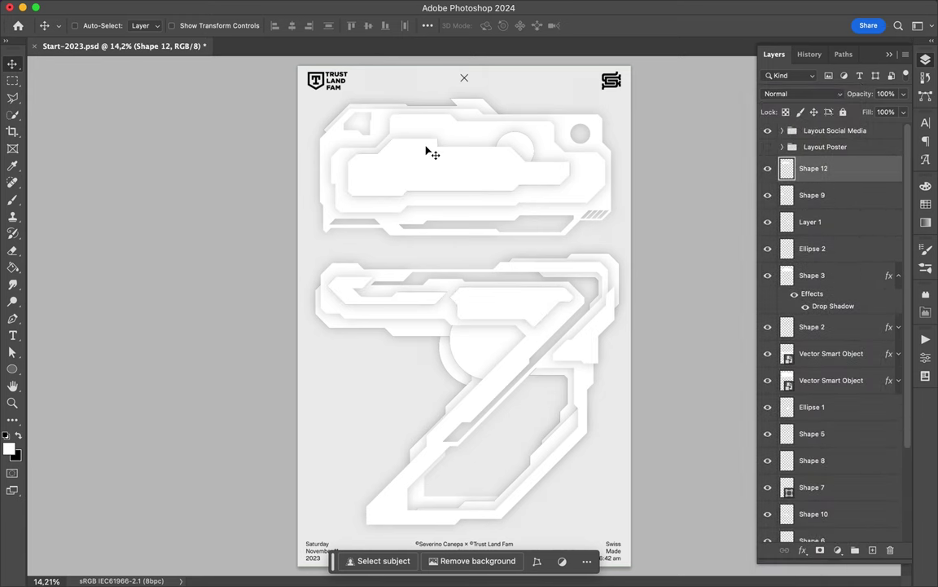
{"action": "key", "text": "ctrl+plus"}
Step: Draw Shape 13 along the inner window's chamfered left edge with a blue-green gradient fill
{"action": "scroll", "coordinate": [438, 268], "scroll_direction": "down", "scroll_amount": 3}
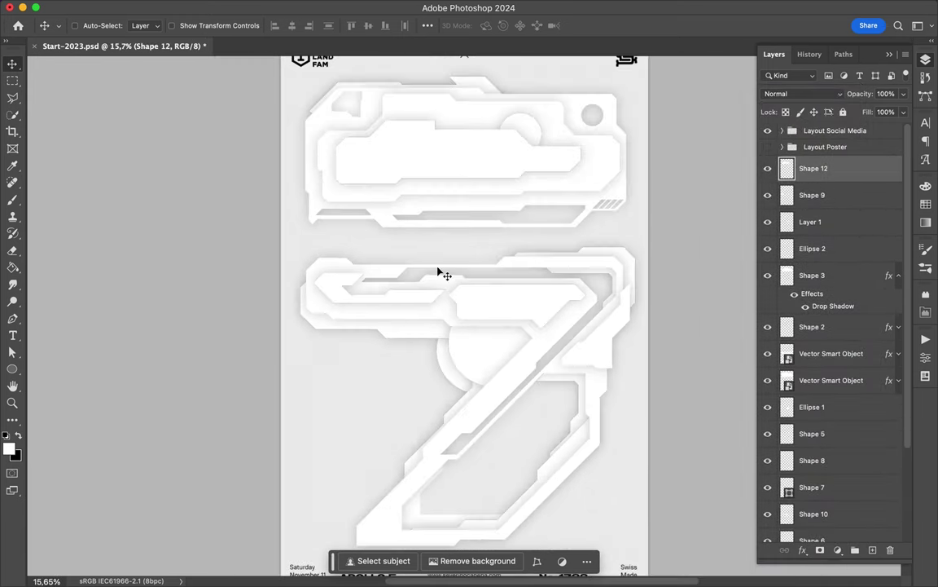
{"action": "scroll", "coordinate": [309, 150], "scroll_direction": "up", "scroll_amount": 3}
{"action": "key", "text": "p"}
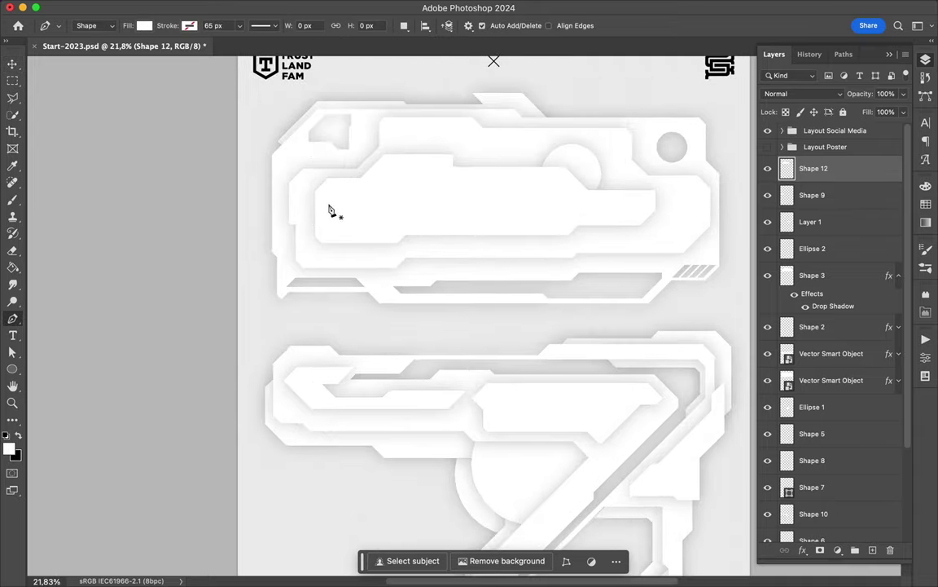
{"action": "left_click", "coordinate": [349, 184]}
{"action": "left_click", "coordinate": [327, 231]}
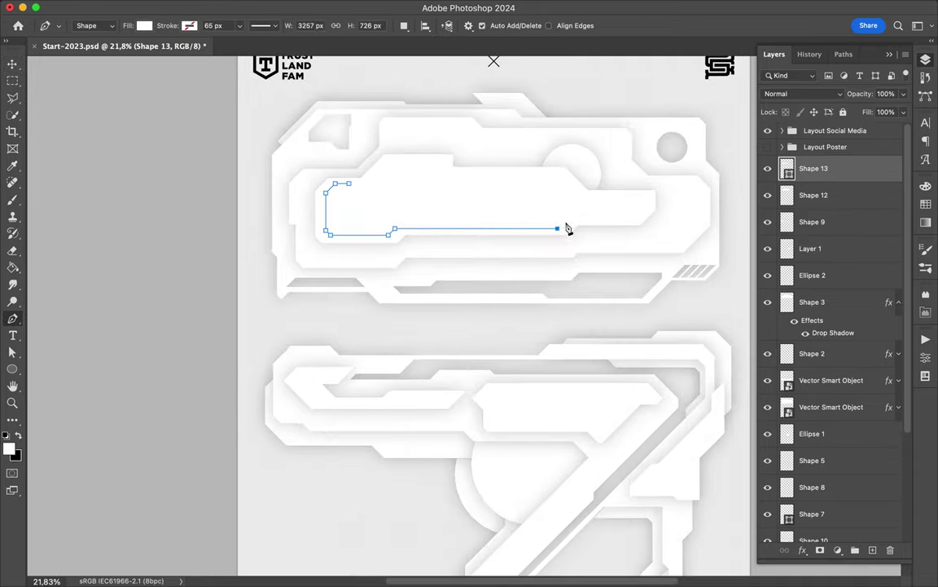
{"action": "left_click", "coordinate": [356, 182]}
{"action": "key", "text": "a"}
{"action": "left_click", "coordinate": [193, 25]}
{"action": "left_click", "coordinate": [257, 46]}
{"action": "left_click", "coordinate": [163, 88]}
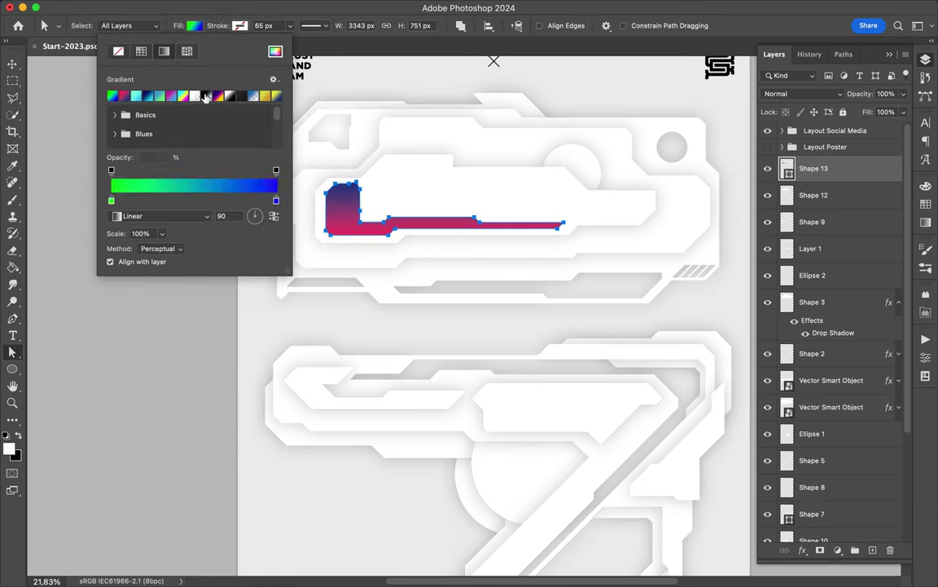
Step: Rasterize Shape 13 and trim away its unwanted top and corner
{"action": "right_click", "coordinate": [840, 169]}
{"action": "left_click", "coordinate": [775, 480]}
{"action": "key", "text": "l"}
{"action": "left_click", "coordinate": [321, 189]}
{"action": "left_click", "coordinate": [347, 144]}
{"action": "double_click", "coordinate": [375, 176]}
{"action": "key", "text": "Delete"}
{"action": "key", "text": "ctrl+d"}
{"action": "key", "text": "m"}
{"action": "scroll", "coordinate": [352, 181], "scroll_direction": "up", "scroll_amount": 2}
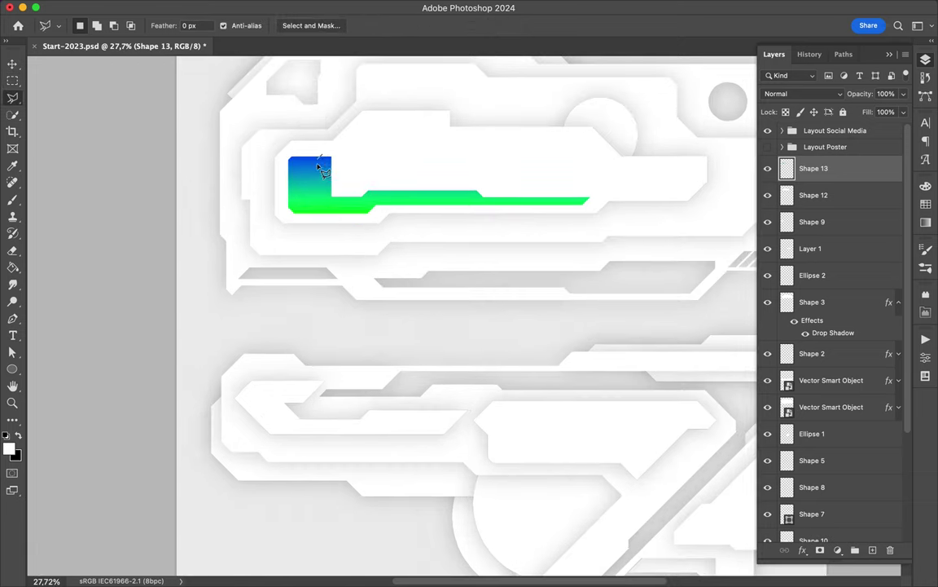
{"action": "double_click", "coordinate": [327, 160]}
{"action": "key", "text": "Delete"}
{"action": "key", "text": "ctrl+d"}
{"action": "key", "text": "v"}
{"action": "scroll", "coordinate": [392, 145], "scroll_direction": "down", "scroll_amount": 1}
Step: Give Shape 13 an Inner Shadow layer effect
{"action": "right_click", "coordinate": [852, 169]}
{"action": "double_click", "coordinate": [865, 170]}
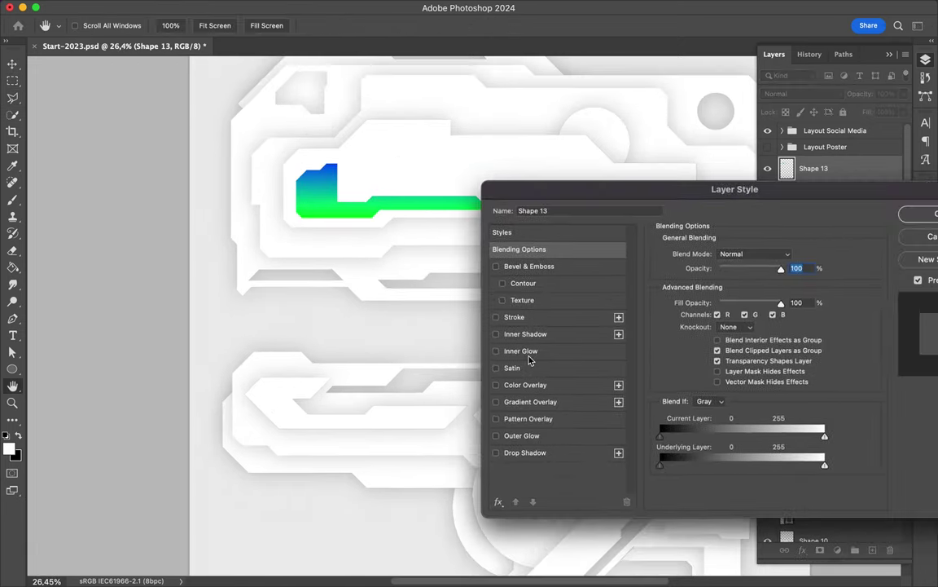
{"action": "left_click_drag", "start_coordinate": [616, 177], "coordinate": [452, 219]}
{"action": "left_click", "coordinate": [360, 376]}
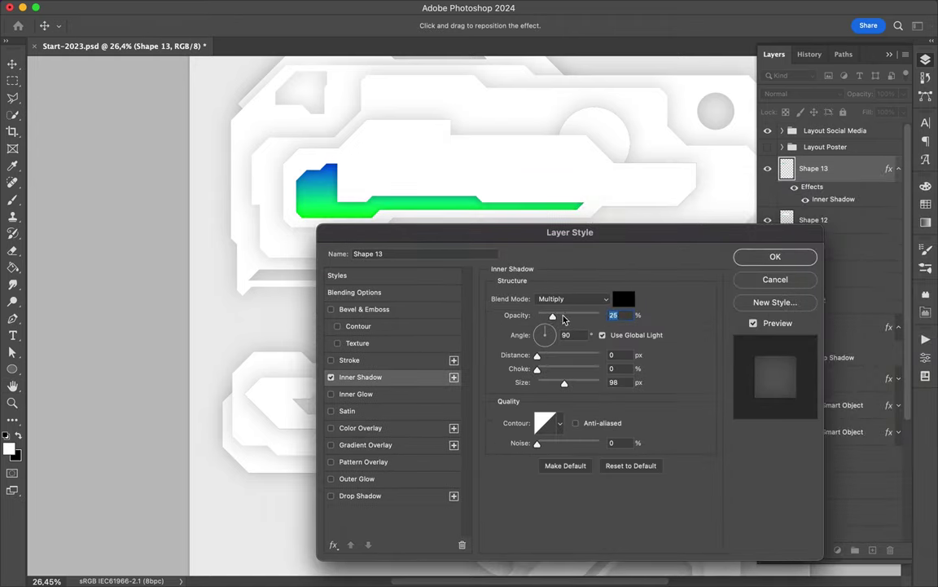
{"action": "key", "text": "Return"}
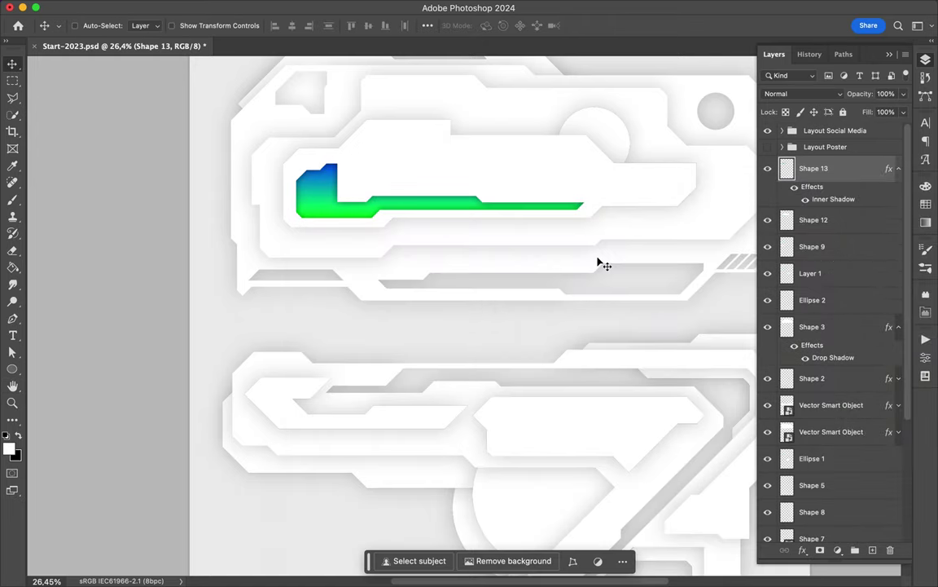
{"action": "scroll", "coordinate": [597, 260], "scroll_direction": "down", "scroll_amount": 2}
Step: Draw Shape 14 at the top panel's right edge with the blue-green gradient fill
{"action": "key", "text": "p"}
{"action": "left_click", "coordinate": [696, 181]}
{"action": "left_click", "coordinate": [707, 192]}
{"action": "left_click", "coordinate": [707, 220]}
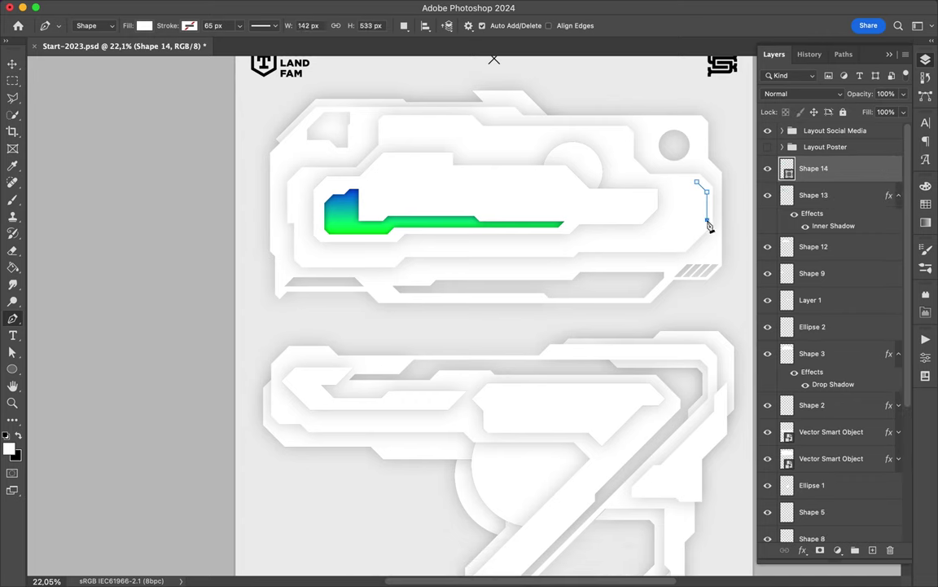
{"action": "left_click", "coordinate": [144, 26]}
{"action": "double_click", "coordinate": [88, 98]}
Step: Rasterize Shape 14 and give it only an Inner Shadow layer effect
{"action": "right_click", "coordinate": [815, 168]}
{"action": "left_click", "coordinate": [782, 434]}
{"action": "key", "text": "l"}
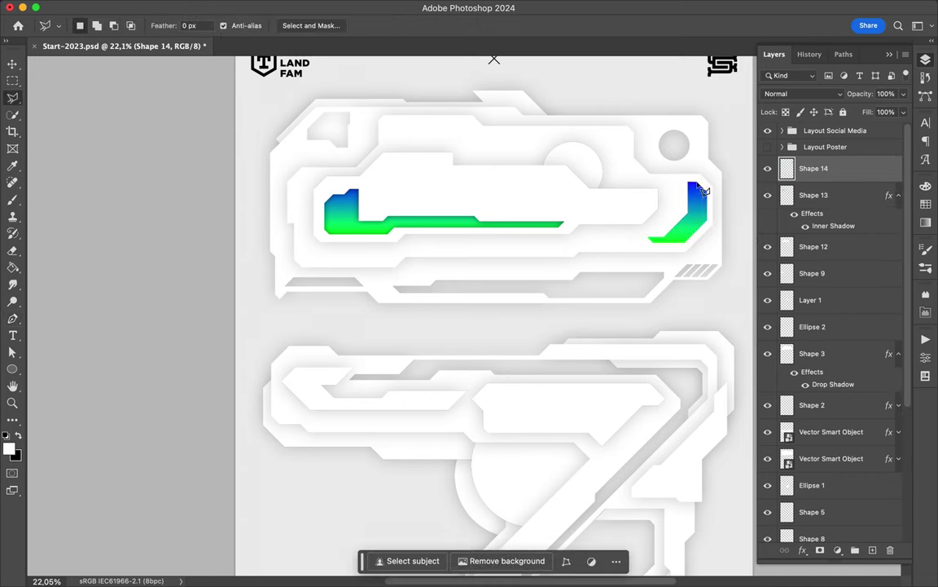
{"action": "key", "text": "v"}
{"action": "key", "text": "m"}
{"action": "right_click", "coordinate": [774, 169]}
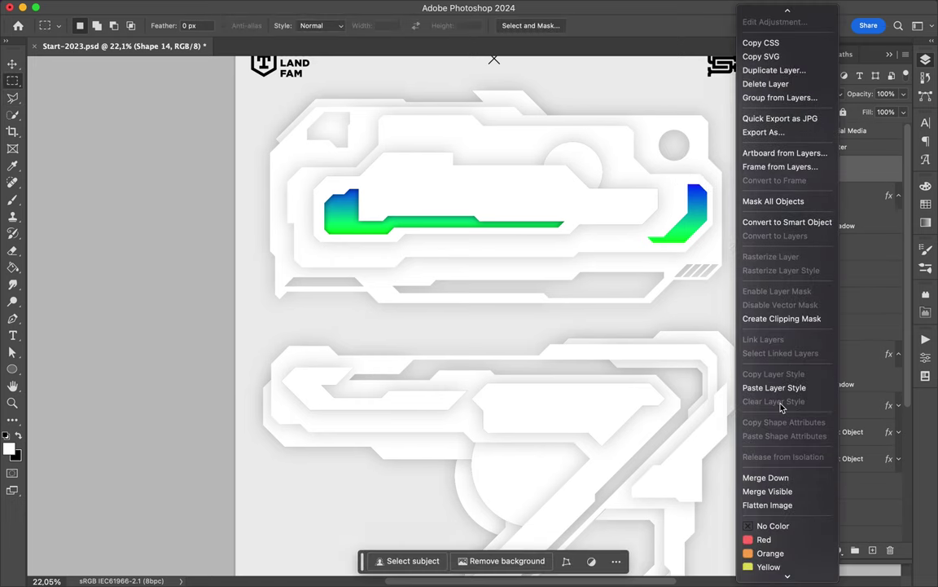
{"action": "double_click", "coordinate": [863, 169]}
{"action": "left_click", "coordinate": [364, 308]}
{"action": "left_click", "coordinate": [361, 376]}
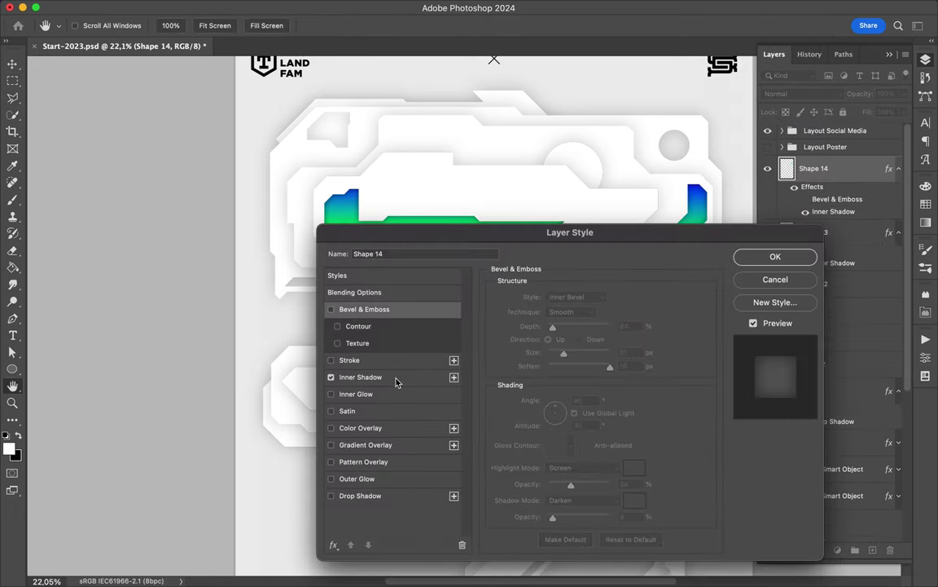
{"action": "key", "text": "Return"}
{"action": "scroll", "coordinate": [587, 310], "scroll_direction": "down", "scroll_amount": 3}
{"action": "scroll", "coordinate": [521, 370], "scroll_direction": "down", "scroll_amount": 3}
Step: Draw a small circle in the 7's lower part with the blue-green gradient fill
{"action": "key", "text": "v"}
{"action": "key", "text": "u"}
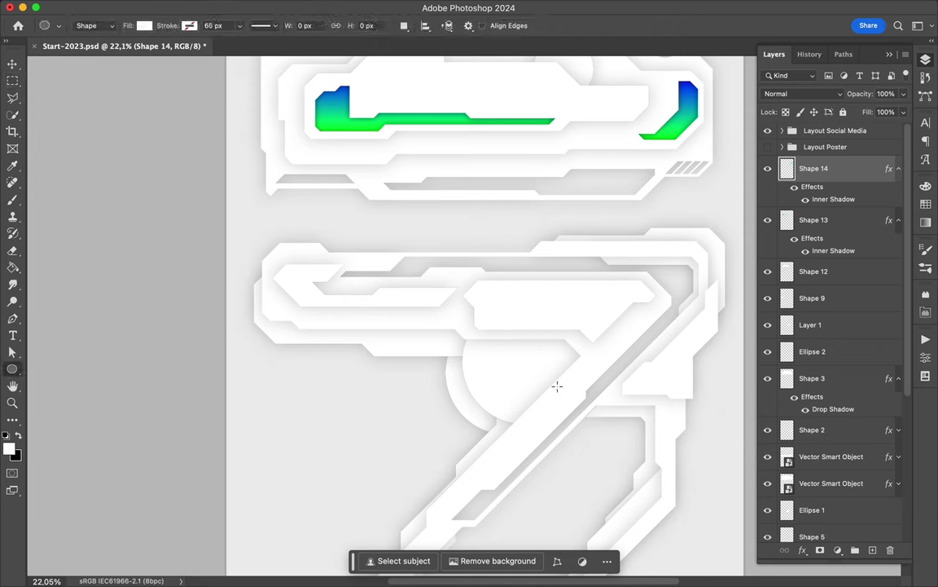
{"action": "left_click_drag", "start_coordinate": [556, 352], "coordinate": [584, 380]}
{"action": "left_click", "coordinate": [144, 25]}
{"action": "left_click", "coordinate": [78, 46]}
Step: Move Ellipse 3 below the smart objects and paste the copied drop-shadow layer style
{"action": "mouse_move", "coordinate": [819, 168]}
{"action": "left_mouse_down"}
{"action": "mouse_move", "coordinate": [860, 467]}
{"action": "mouse_move", "coordinate": [836, 408]}
{"action": "left_mouse_up"}
{"action": "right_click", "coordinate": [545, 373]}
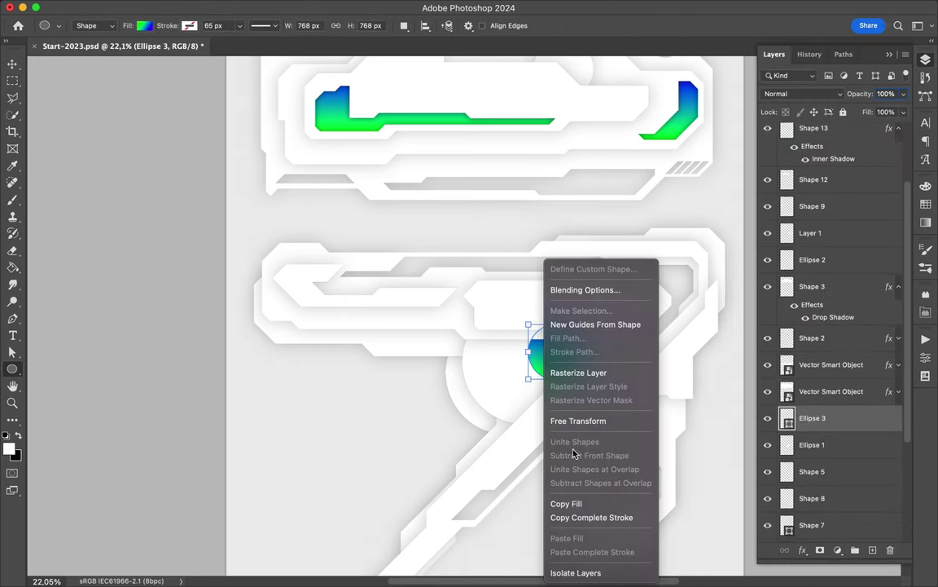
{"action": "left_click", "coordinate": [853, 425]}
{"action": "right_click", "coordinate": [853, 425]}
{"action": "left_click", "coordinate": [693, 436]}
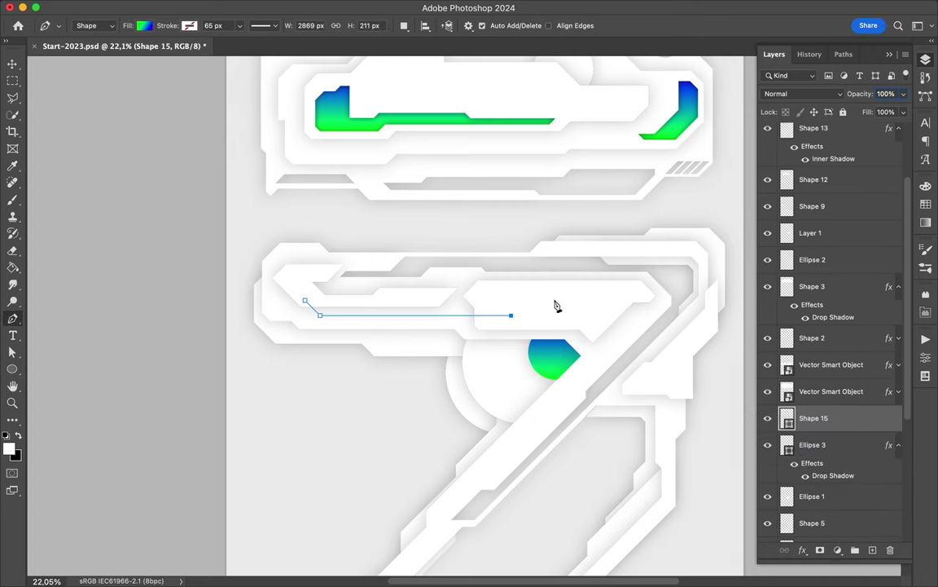
Step: Finish the Shape 15 strip below Layer 1 with a gradient fill and Inner Shadow
{"action": "left_click", "coordinate": [305, 301]}
{"action": "key", "text": "v"}
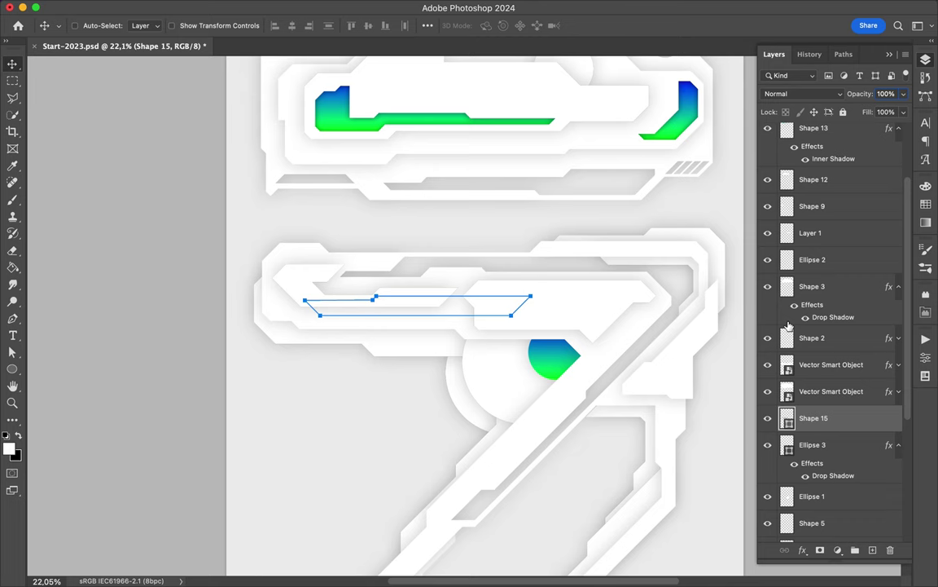
{"action": "left_click_drag", "start_coordinate": [787, 326], "coordinate": [796, 267]}
{"action": "key", "text": "a"}
{"action": "left_click", "coordinate": [194, 26]}
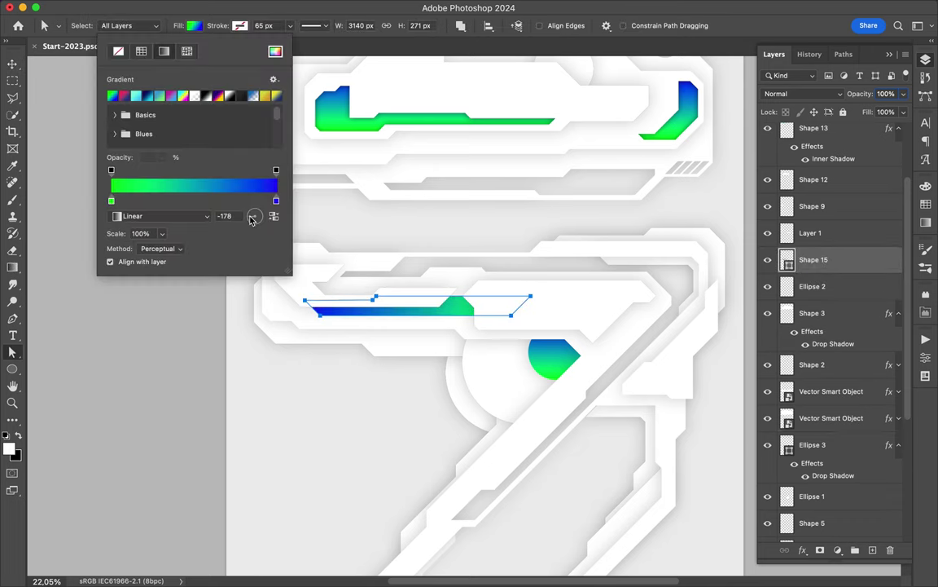
{"action": "key", "text": "Return"}
{"action": "left_click_drag", "start_coordinate": [417, 213], "coordinate": [342, 146]}
{"action": "double_click", "coordinate": [864, 259]}
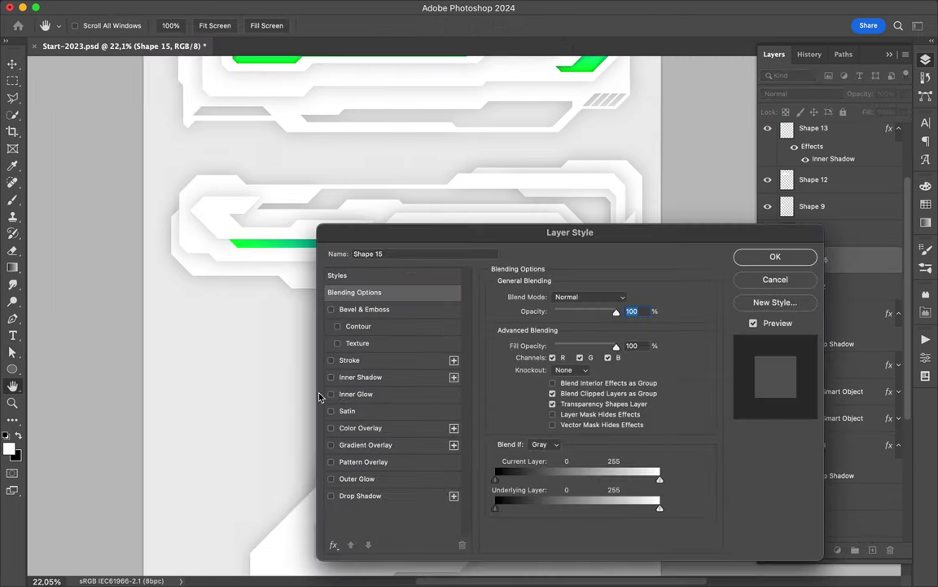
{"action": "key", "text": "Escape"}
Step: Above Shape 6, trace the angled Shape 16 accent along the 7's lower diagonal
{"action": "scroll", "coordinate": [555, 278], "scroll_direction": "up", "scroll_amount": 5}
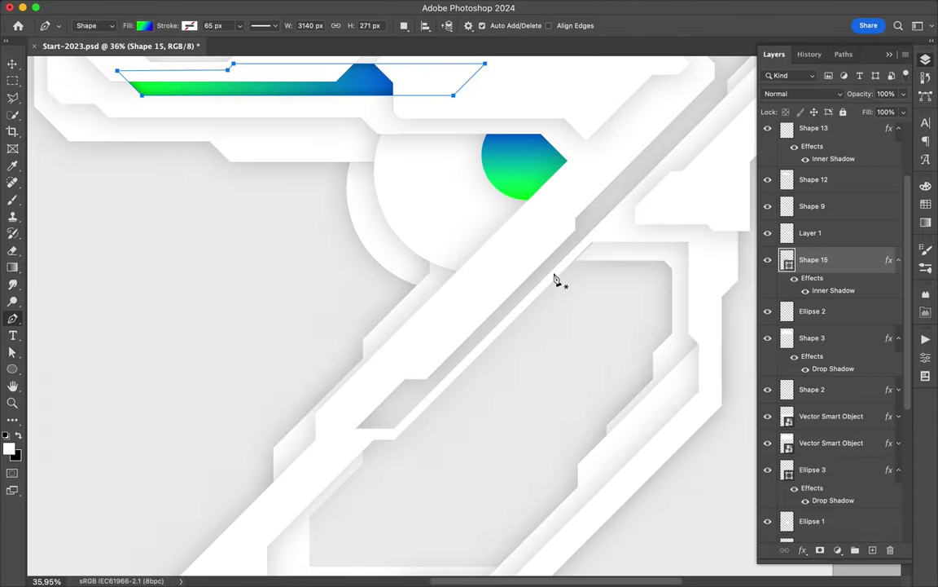
{"action": "key", "text": "v"}
{"action": "left_click", "coordinate": [581, 294]}
{"action": "key", "text": "p"}
{"action": "left_click_drag", "start_coordinate": [585, 296], "coordinate": [684, 244]}
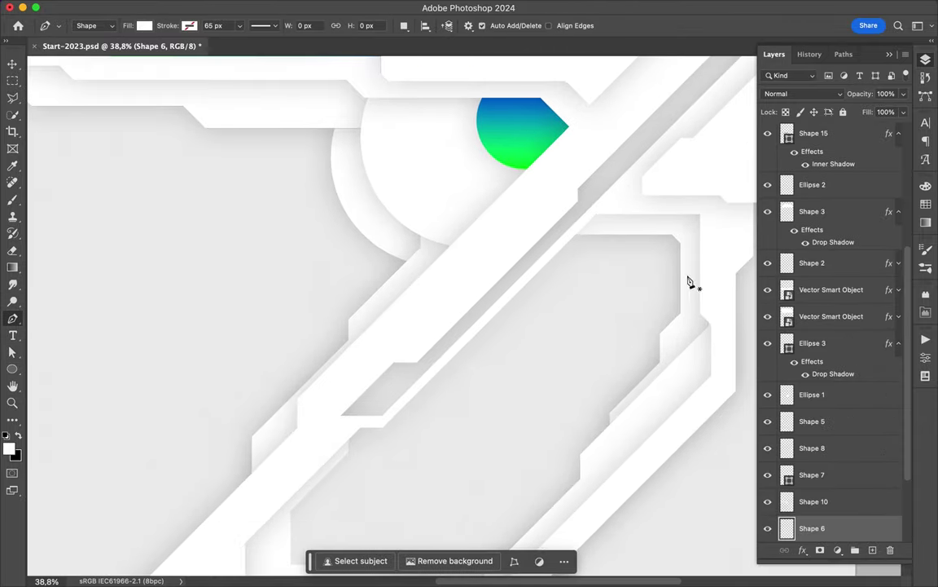
{"action": "left_click", "coordinate": [686, 281]}
{"action": "left_click", "coordinate": [517, 333]}
{"action": "left_click", "coordinate": [487, 333]}
{"action": "left_click", "coordinate": [409, 411]}
{"action": "left_click", "coordinate": [392, 412]}
{"action": "left_click", "coordinate": [597, 206]}
{"action": "left_click", "coordinate": [689, 233]}
Step: Move Shape 16 just above the Background and give it a blue-green gradient at -2°
{"action": "left_click_drag", "start_coordinate": [787, 420], "coordinate": [806, 461]}
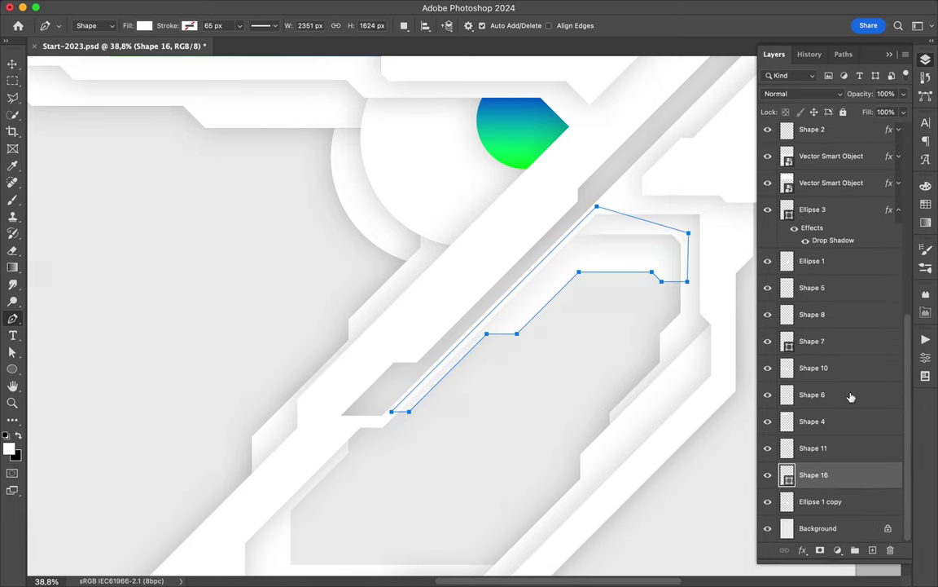
{"action": "left_click_drag", "start_coordinate": [849, 512], "coordinate": [849, 517]}
{"action": "left_click", "coordinate": [144, 25]}
{"action": "left_click", "coordinate": [111, 46]}
{"action": "key", "text": "Escape"}
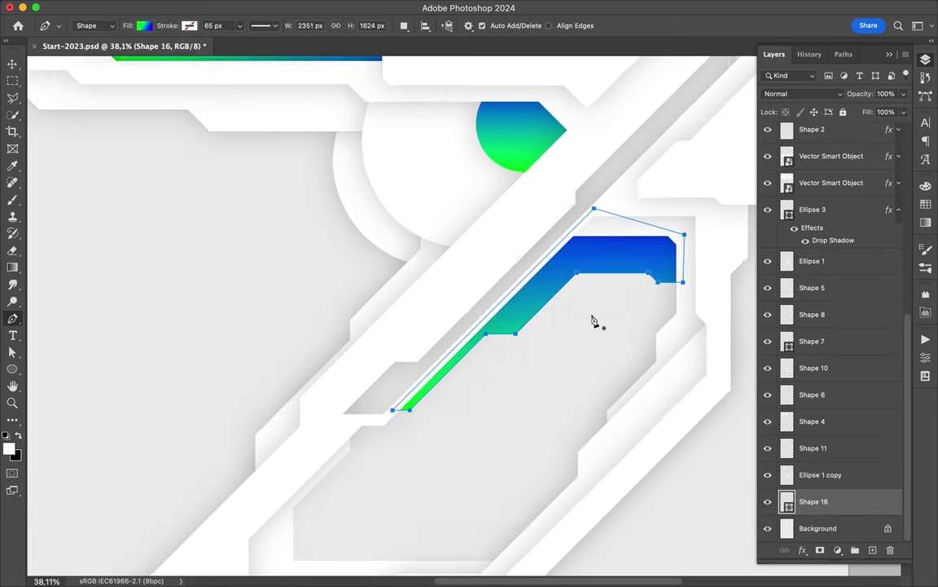
{"action": "key", "text": "g"}
{"action": "key", "text": "a"}
{"action": "left_click", "coordinate": [194, 25]}
{"action": "left_click_drag", "start_coordinate": [261, 219], "coordinate": [253, 216]}
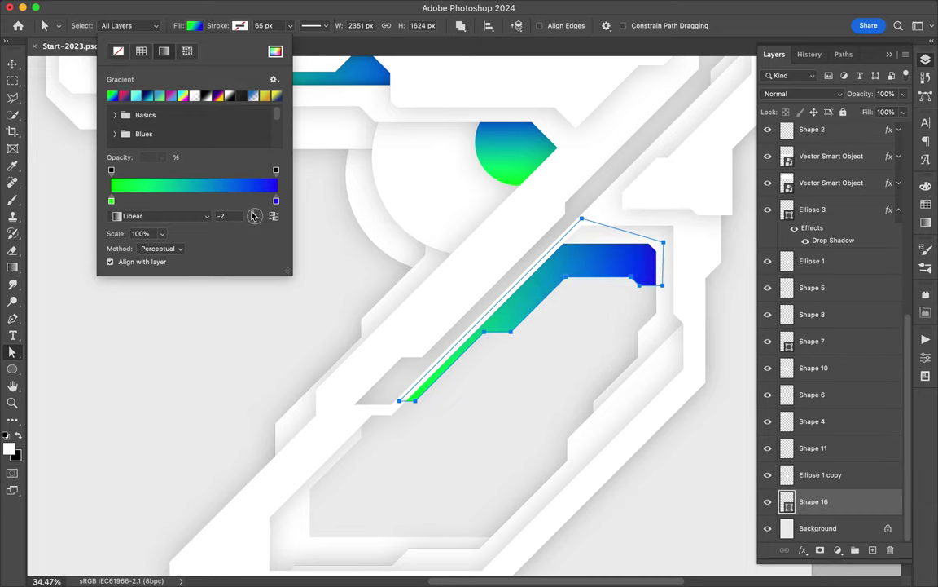
{"action": "key", "text": "Return"}
{"action": "scroll", "coordinate": [579, 330], "scroll_direction": "down", "scroll_amount": 3}
{"action": "scroll", "coordinate": [578, 331], "scroll_direction": "down", "scroll_amount": 2}
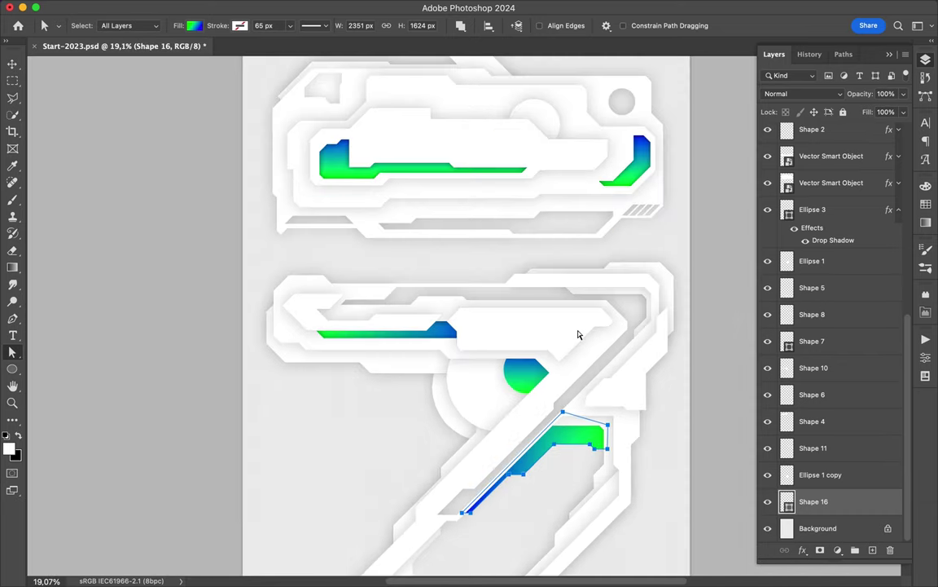
{"action": "scroll", "coordinate": [579, 330], "scroll_direction": "up", "scroll_amount": 5}
{"action": "key", "text": "p"}
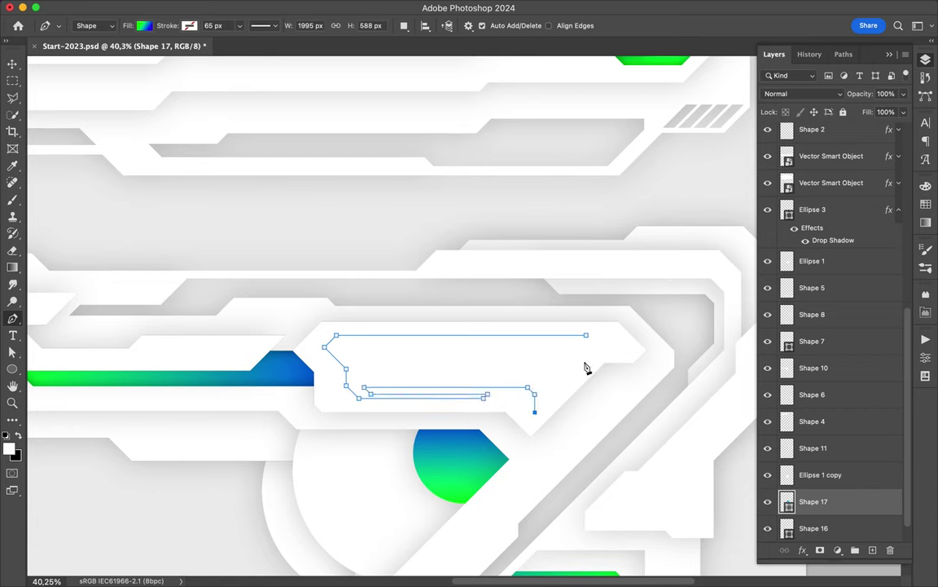
Step: Finish the grey Shape 17 inset panel and move its layer to the top
{"action": "key", "text": "v"}
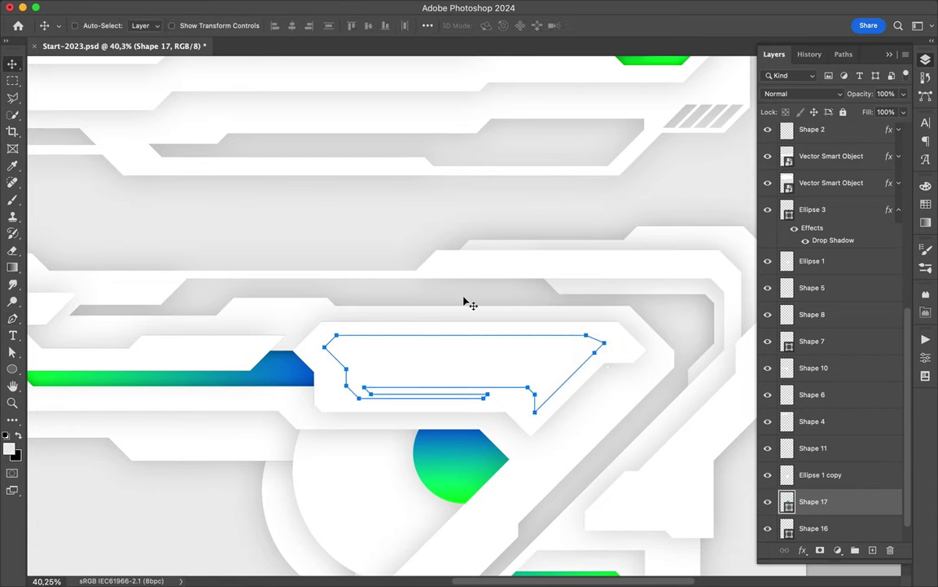
{"action": "key", "text": "a"}
{"action": "scroll", "coordinate": [822, 314], "scroll_direction": "up", "scroll_amount": 3}
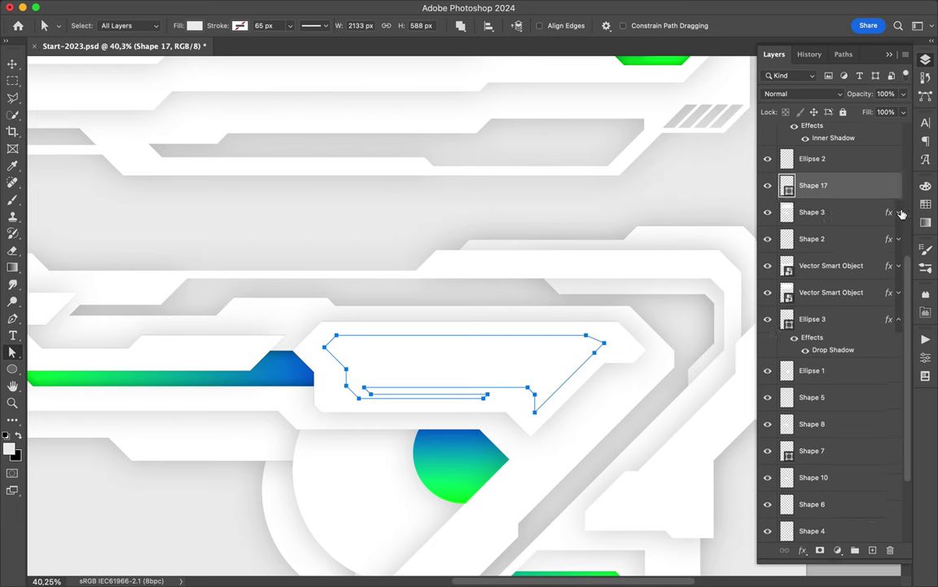
{"action": "left_click_drag", "start_coordinate": [823, 314], "coordinate": [815, 159]}
{"action": "left_click", "coordinate": [614, 264]}
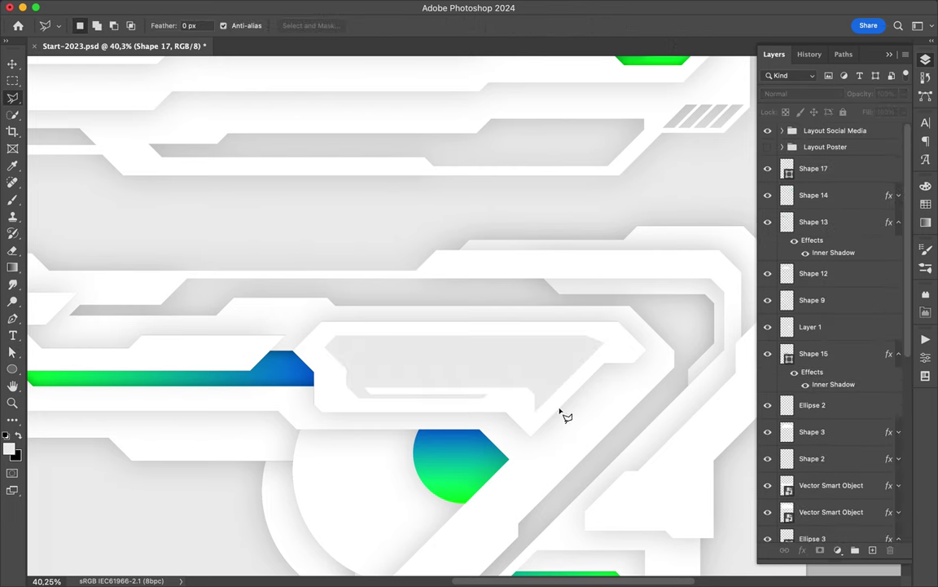
Step: Rasterize the panel and trim its unwanted corners with Polygonal Lasso selections
{"action": "double_click", "coordinate": [612, 332]}
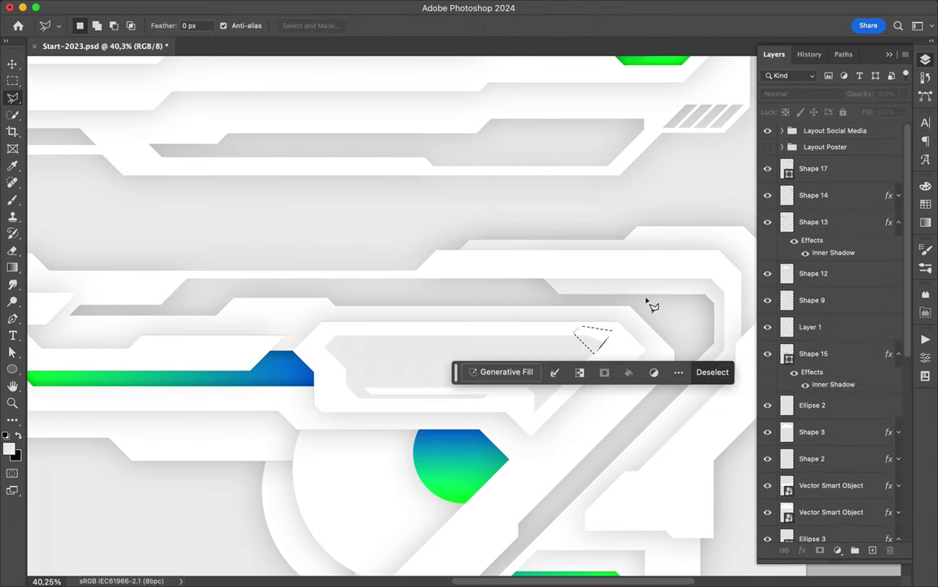
{"action": "right_click", "coordinate": [815, 168]}
{"action": "key", "text": "Escape"}
{"action": "left_click", "coordinate": [572, 333]}
{"action": "left_click", "coordinate": [597, 354]}
{"action": "double_click", "coordinate": [612, 357]}
{"action": "left_click", "coordinate": [356, 334]}
{"action": "left_click", "coordinate": [356, 335]}
{"action": "key", "text": "super+d"}
{"action": "left_click", "coordinate": [529, 398]}
{"action": "double_click", "coordinate": [506, 431]}
{"action": "key", "text": "super+d"}
Step: Draw a black accent strip under the gradient bar and place it below Layer 1
{"action": "scroll", "coordinate": [502, 430], "scroll_direction": "down", "scroll_amount": 5}
{"action": "scroll", "coordinate": [521, 350], "scroll_direction": "down", "scroll_amount": 2}
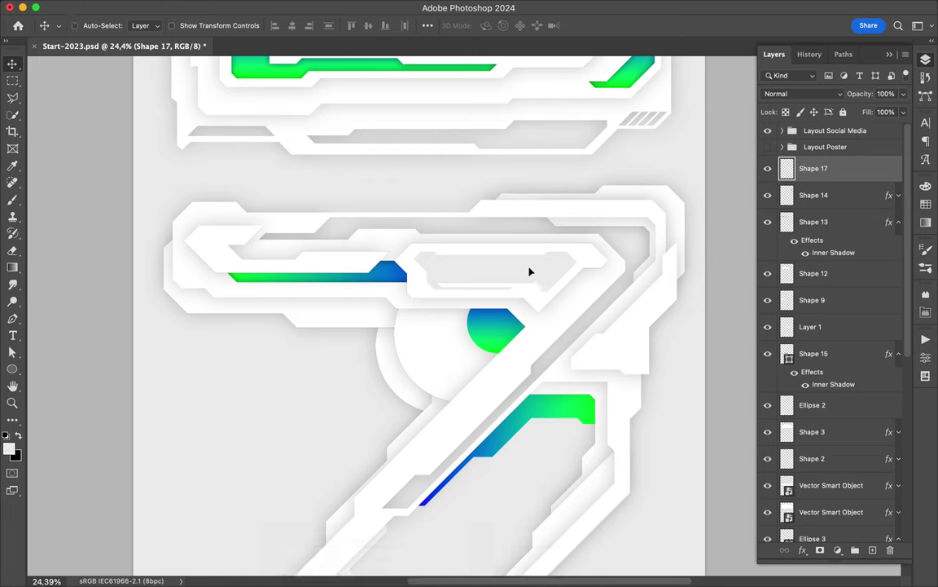
{"action": "scroll", "coordinate": [304, 283], "scroll_direction": "up", "scroll_amount": 5}
{"action": "key", "text": "p"}
{"action": "left_click", "coordinate": [243, 263]}
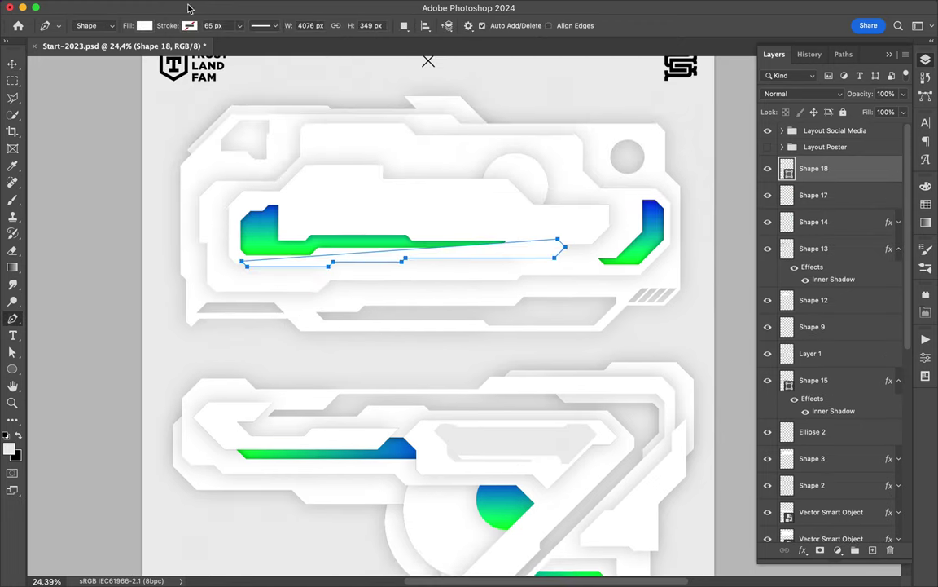
{"action": "left_click", "coordinate": [144, 25]}
{"action": "left_click", "coordinate": [57, 86]}
{"action": "left_click_drag", "start_coordinate": [813, 168], "coordinate": [814, 367]}
Step: Pull the black strip's end back leftward and begin another black accent strip
{"action": "key", "text": "v"}
{"action": "key", "text": "p"}
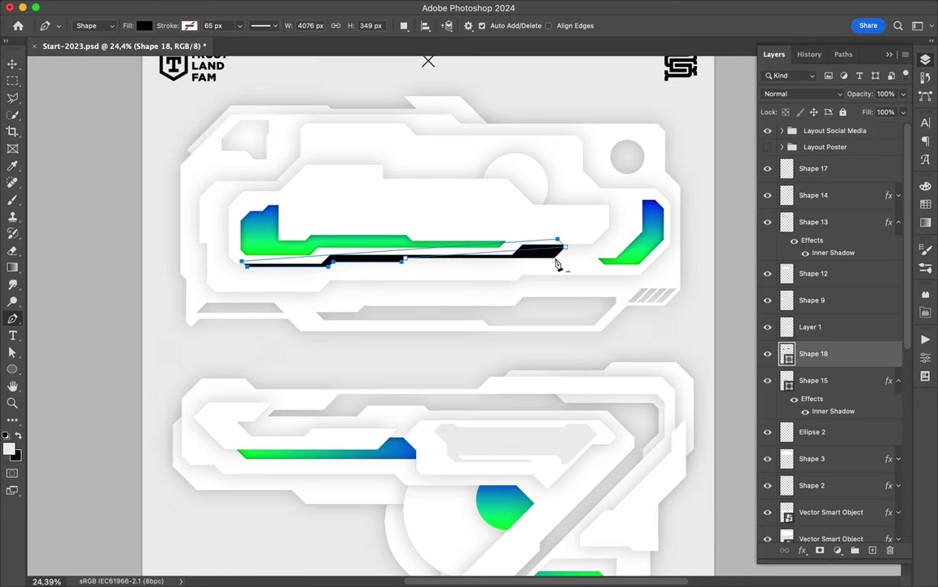
{"action": "left_click_drag", "start_coordinate": [406, 259], "coordinate": [424, 238]}
{"action": "key", "text": "m"}
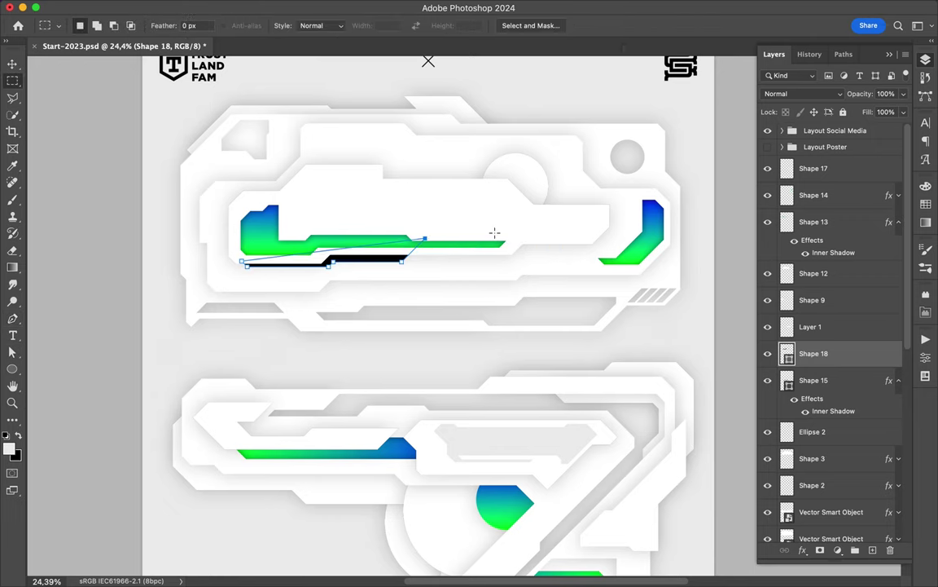
{"action": "key", "text": "p"}
{"action": "left_click", "coordinate": [377, 174]}
{"action": "left_click", "coordinate": [450, 174]}
Step: Select the Ellipse 1 and Ellipse 3 layers
{"action": "scroll", "coordinate": [377, 187], "scroll_direction": "down", "scroll_amount": 3}
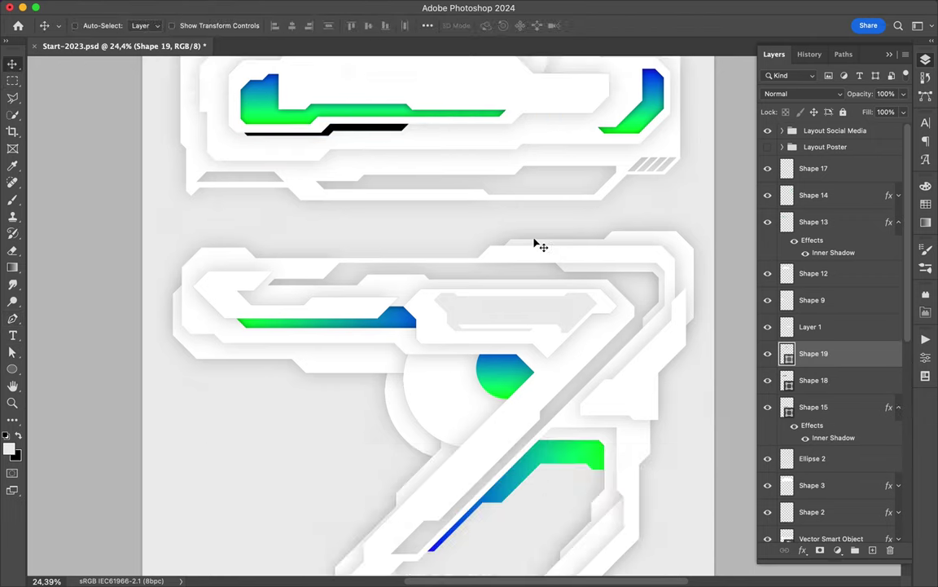
{"action": "key", "text": "v"}
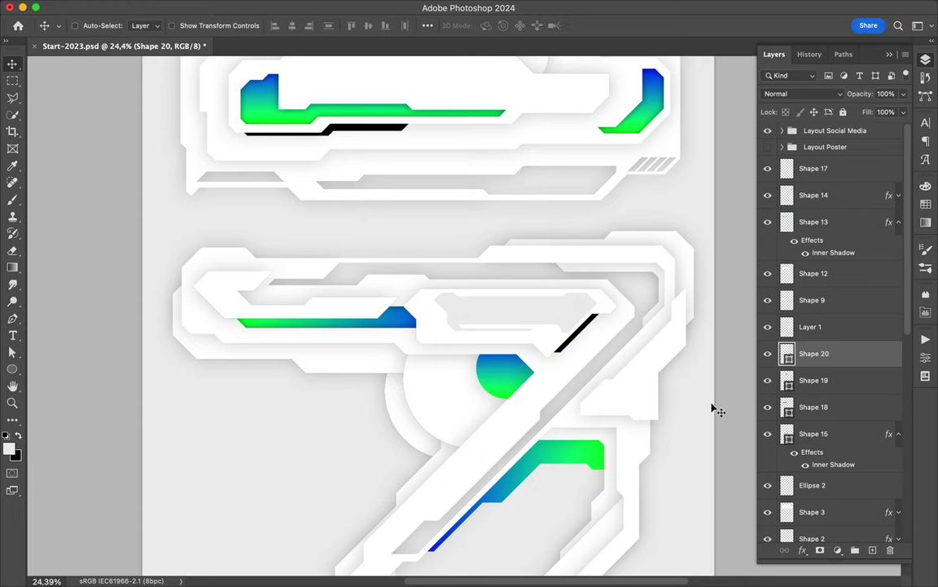
{"action": "left_click", "coordinate": [444, 397], "text": "super"}
{"action": "scroll", "coordinate": [456, 387], "scroll_direction": "down", "scroll_amount": 1}
{"action": "left_click", "coordinate": [496, 379], "text": "super"}
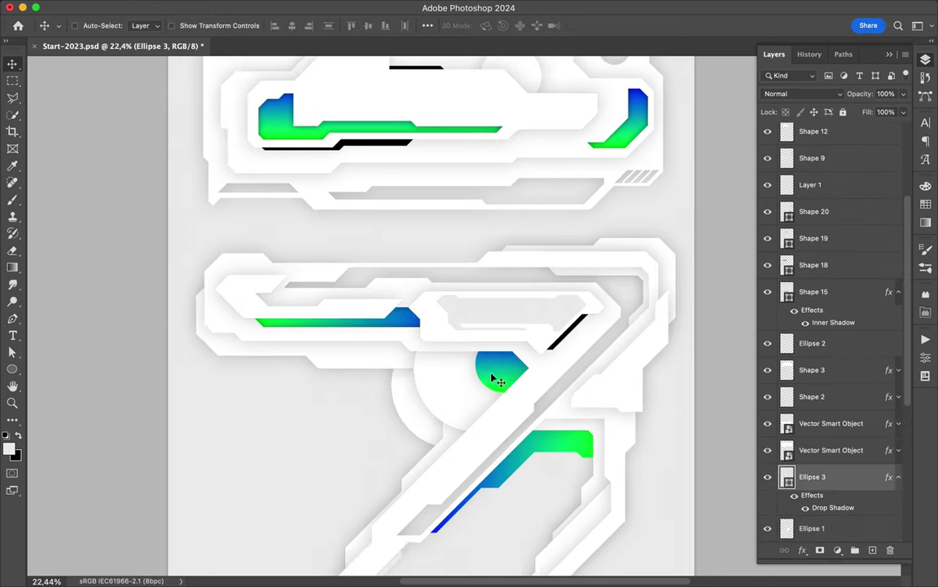
{"action": "scroll", "coordinate": [503, 383], "scroll_direction": "down", "scroll_amount": 3}
Step: Save, then add a '#20' text layer in Compressed Bold, light grey
{"action": "key", "text": "super+s"}
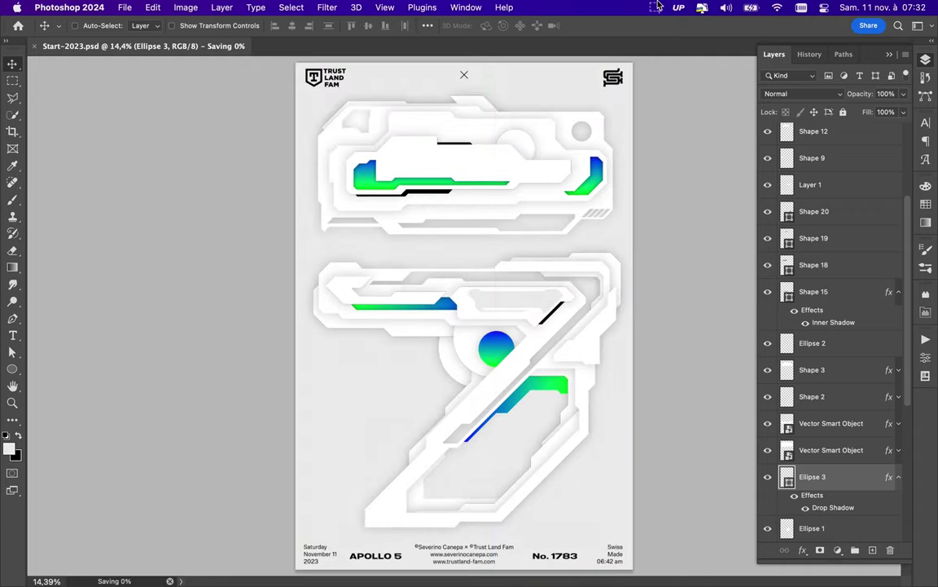
{"action": "key", "text": "t"}
{"action": "left_click", "coordinate": [383, 395]}
{"action": "left_click_drag", "start_coordinate": [419, 396], "coordinate": [494, 304]}
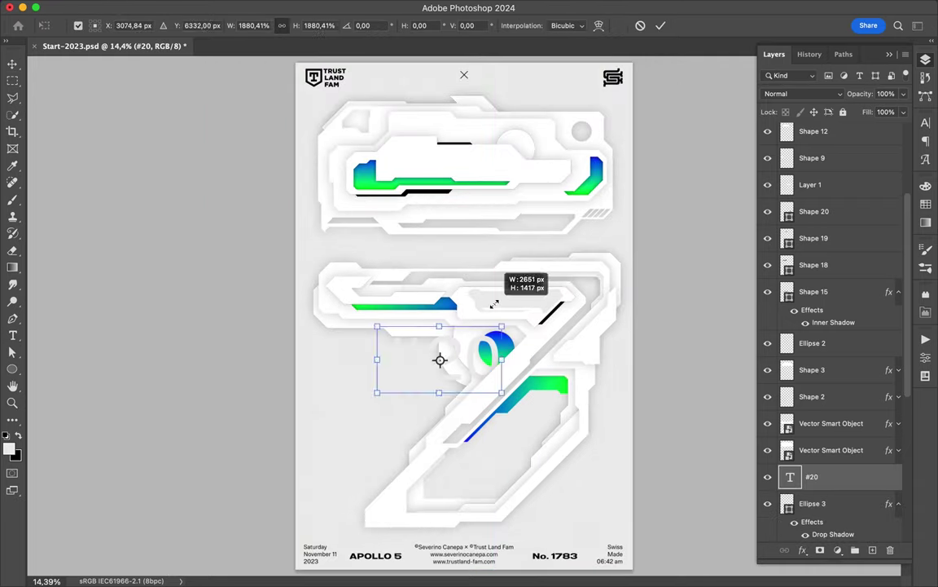
{"action": "left_click", "coordinate": [926, 122]}
{"action": "left_click", "coordinate": [892, 140]}
{"action": "left_click", "coordinate": [815, 32]}
{"action": "left_click", "coordinate": [890, 198]}
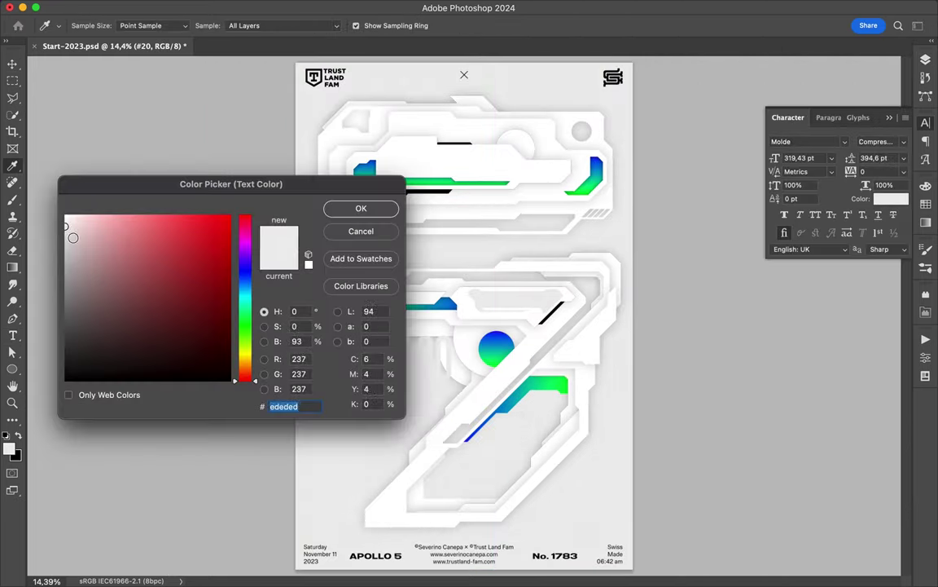
{"action": "left_click", "coordinate": [359, 207]}
Step: Scale '#20' to about 288% behind the 7's left side at 36% fill
{"action": "key", "text": "super+t"}
{"action": "left_click_drag", "start_coordinate": [378, 398], "coordinate": [290, 469]}
{"action": "left_click_drag", "start_coordinate": [410, 414], "coordinate": [386, 414]}
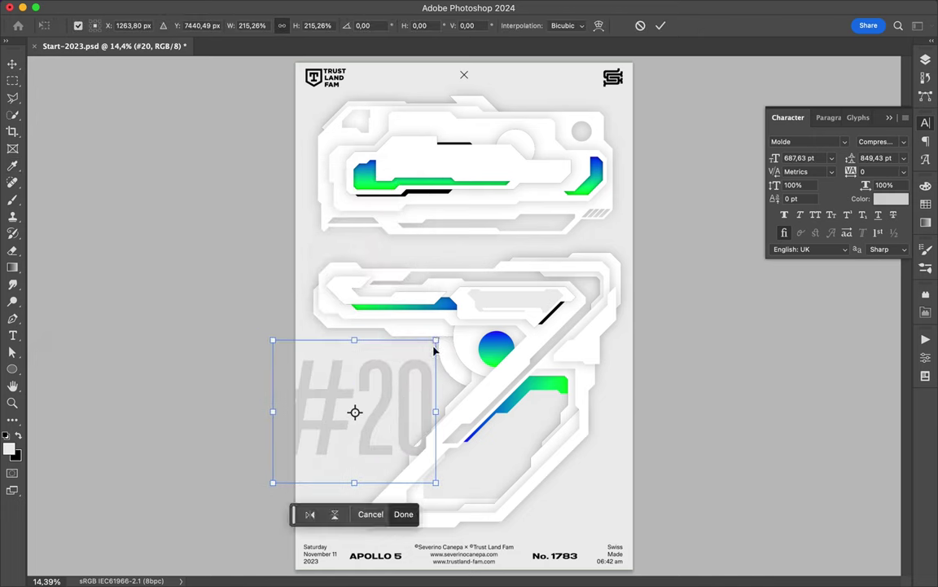
{"action": "left_click_drag", "start_coordinate": [438, 341], "coordinate": [485, 356]}
{"action": "left_click_drag", "start_coordinate": [424, 383], "coordinate": [383, 392]}
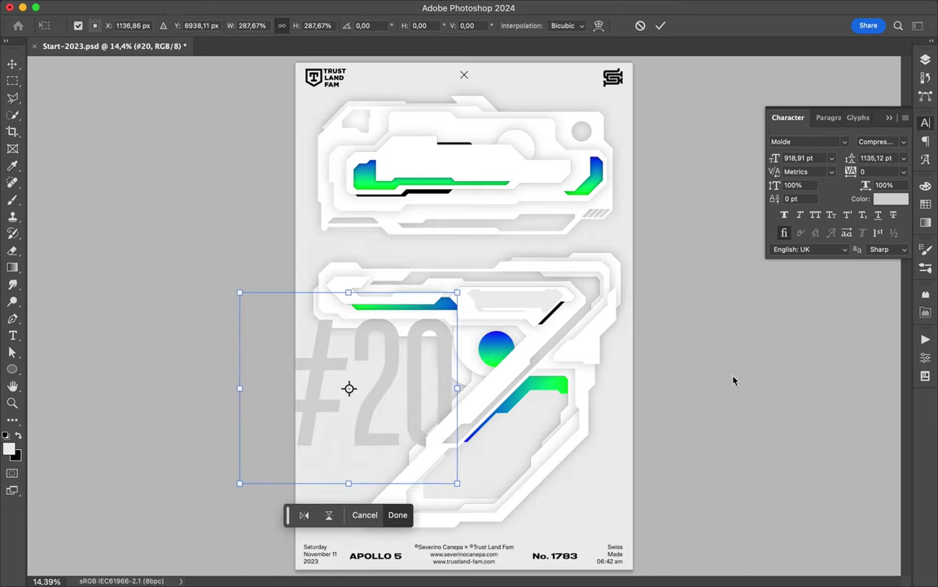
{"action": "left_click", "coordinate": [926, 60]}
{"action": "mouse_move", "coordinate": [815, 489]}
{"action": "left_mouse_down"}
{"action": "mouse_move", "coordinate": [844, 495]}
{"action": "mouse_move", "coordinate": [843, 515]}
{"action": "left_mouse_up"}
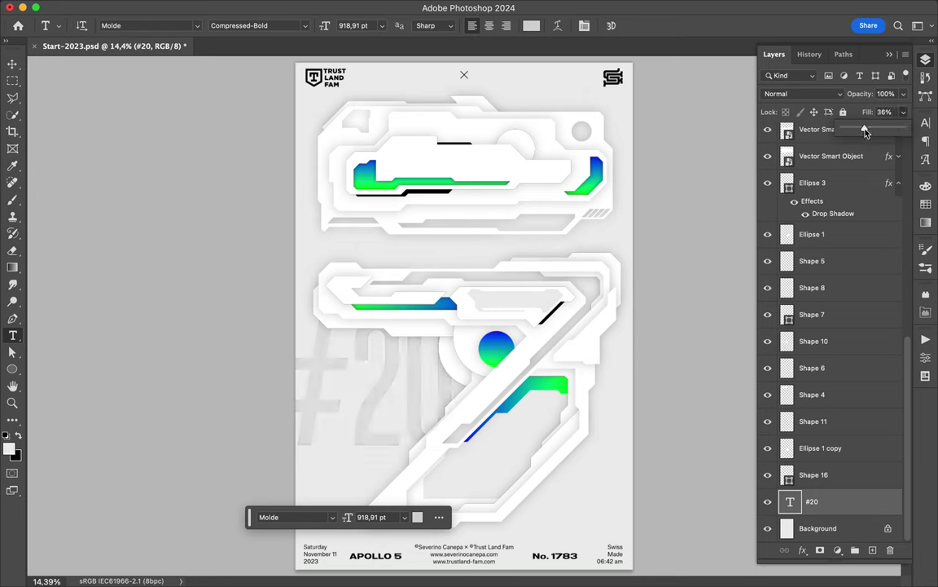
Step: Duplicate the text as 'FUTUR' behind the poster's upper right, selecting it with '#20'
{"action": "key", "text": "ctrl+j"}
{"action": "type", "text": "FUTUR"}
{"action": "key", "text": "ctrl+Return"}
{"action": "left_click_drag", "start_coordinate": [484, 262], "coordinate": [558, 260]}
{"action": "key", "text": "alt+shift+bracketleft"}
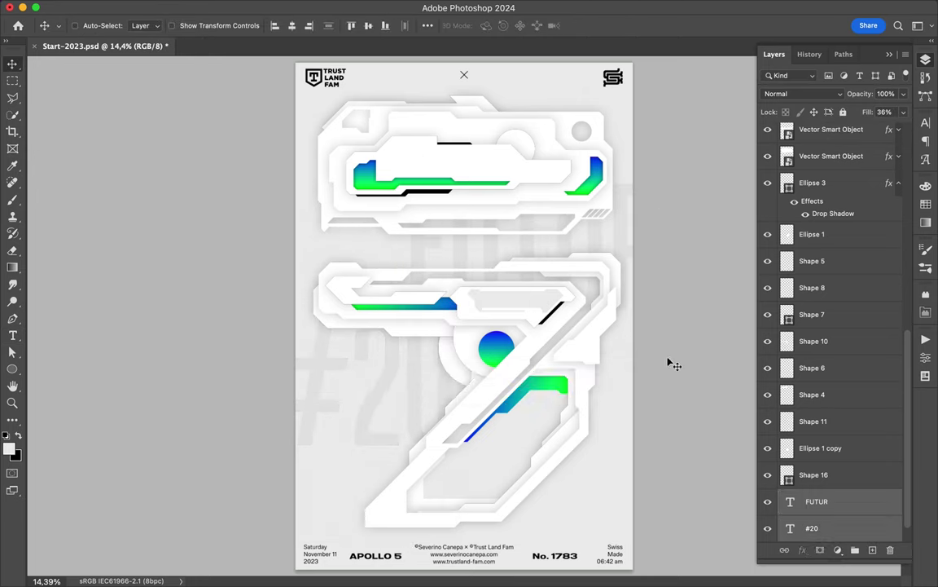
{"action": "scroll", "coordinate": [460, 312], "scroll_direction": "up", "scroll_amount": 5}
{"action": "scroll", "coordinate": [391, 146], "scroll_direction": "up", "scroll_amount": 3}
Step: Pen-draw white panel Shape 21 atop the upper block and paste the drop shadow onto it
{"action": "key", "text": "p"}
{"action": "left_click", "coordinate": [396, 141]}
{"action": "left_click", "coordinate": [375, 120]}
{"action": "left_click", "coordinate": [359, 120]}
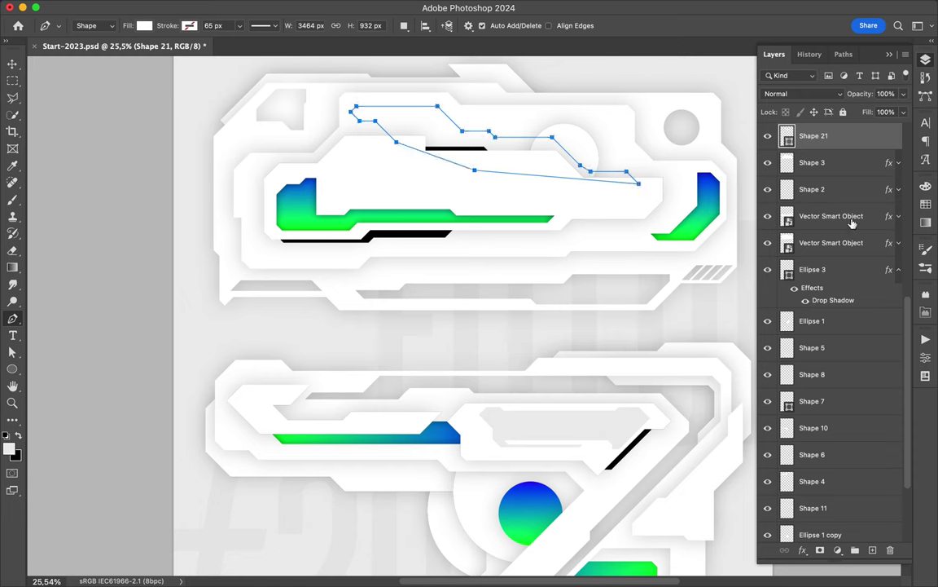
{"action": "key", "text": "v"}
{"action": "right_click", "coordinate": [855, 137]}
{"action": "left_click", "coordinate": [799, 502]}
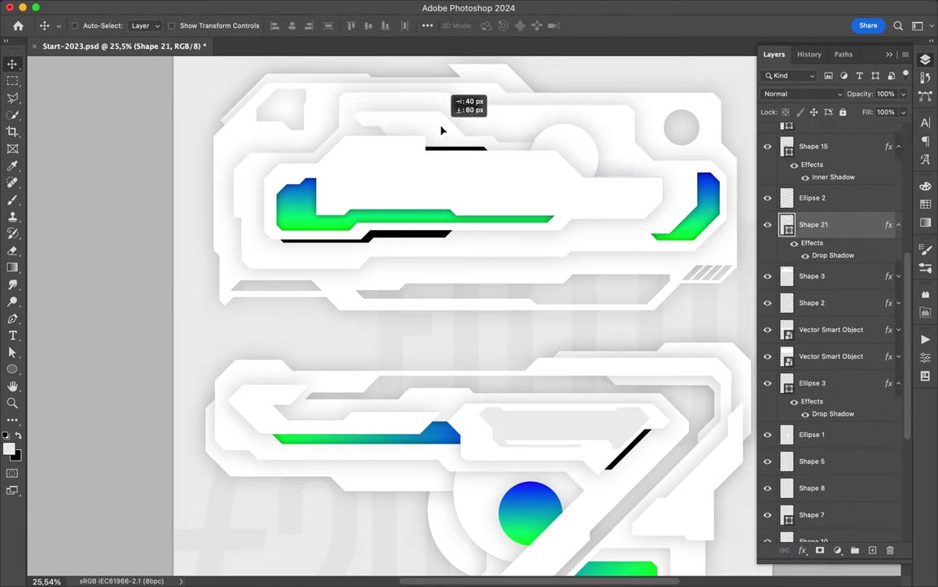
Step: Add small panel Shape 22 with the pasted drop shadow, and rasterize Shape 21's layer style
{"action": "key", "text": "p"}
{"action": "left_click", "coordinate": [346, 144]}
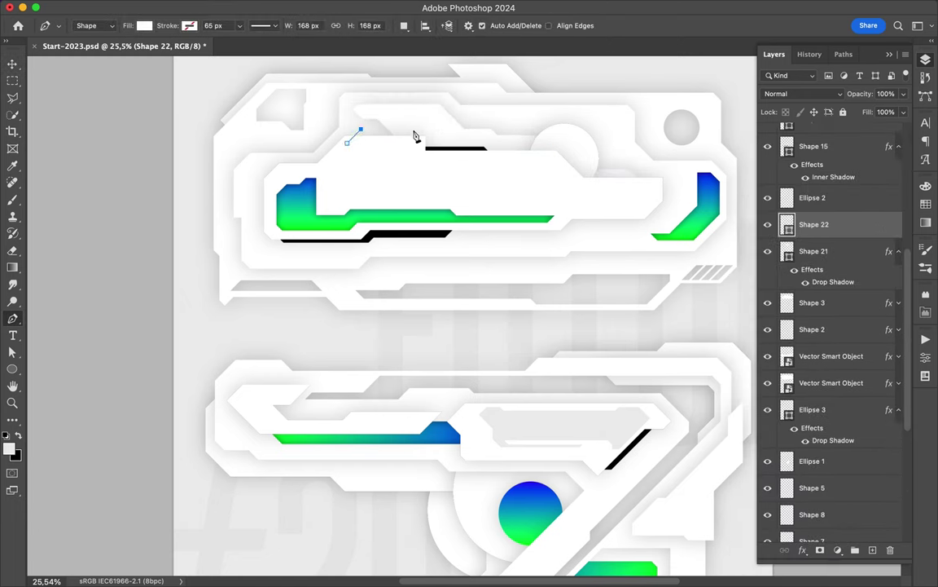
{"action": "key", "text": "v"}
{"action": "right_click", "coordinate": [832, 222]}
{"action": "left_click", "coordinate": [775, 272]}
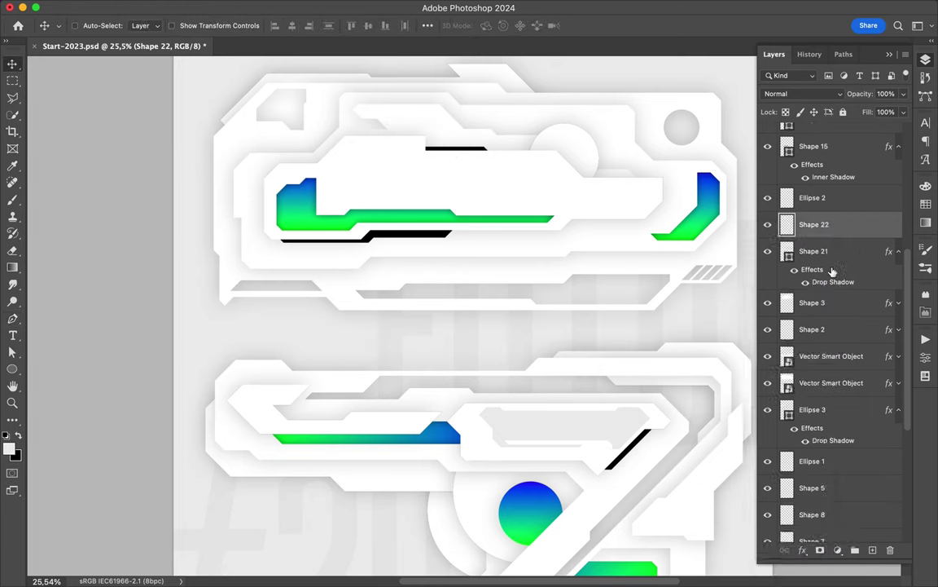
{"action": "right_click", "coordinate": [855, 277]}
{"action": "right_click", "coordinate": [854, 281]}
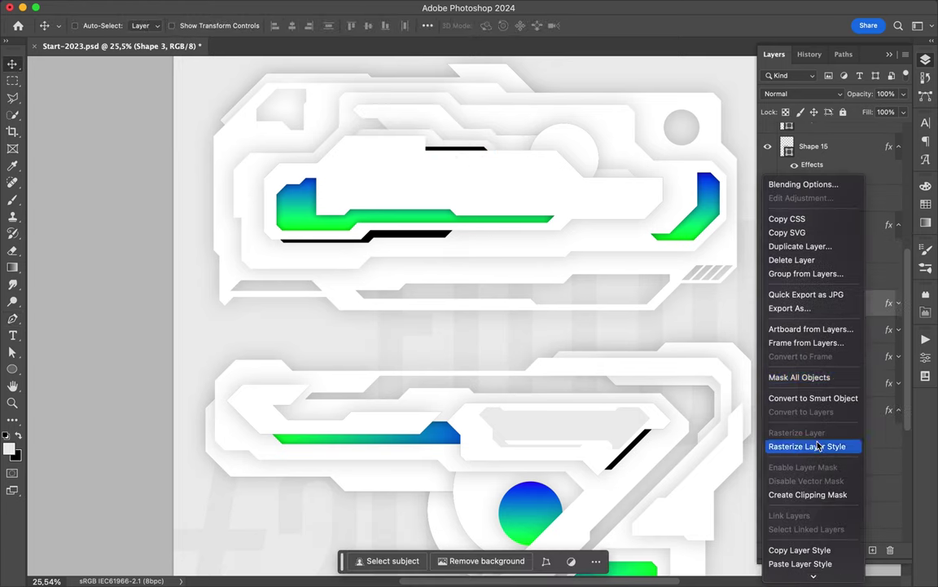
{"action": "left_click", "coordinate": [795, 444]}
{"action": "left_click", "coordinate": [847, 224]}
Step: Draw Shape 23 along the 7's diagonal, paste the drop shadow and rasterize its style
{"action": "scroll", "coordinate": [601, 199], "scroll_direction": "down", "scroll_amount": 3}
{"action": "scroll", "coordinate": [602, 132], "scroll_direction": "down", "scroll_amount": 2}
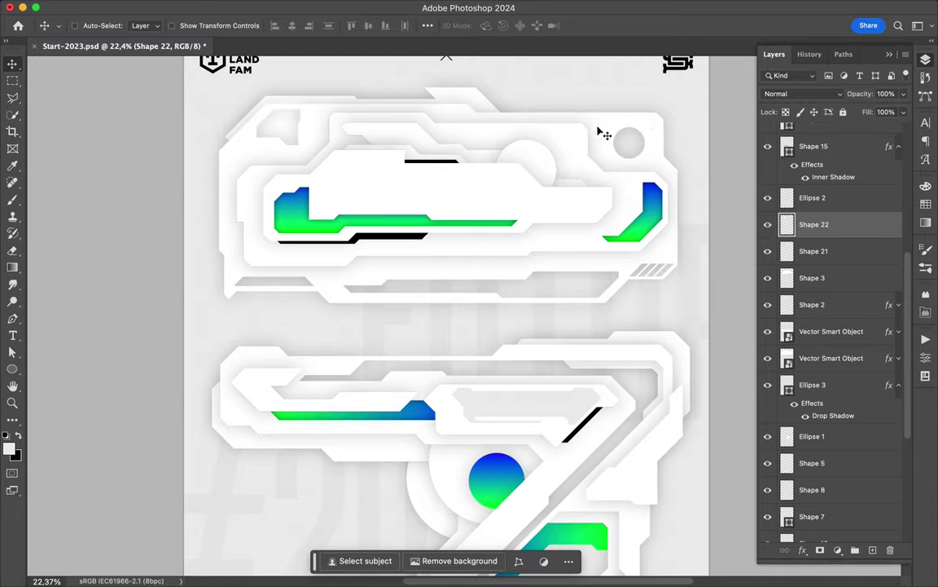
{"action": "scroll", "coordinate": [602, 139], "scroll_direction": "down", "scroll_amount": 5}
{"action": "key", "text": "p"}
{"action": "left_click", "coordinate": [433, 330]}
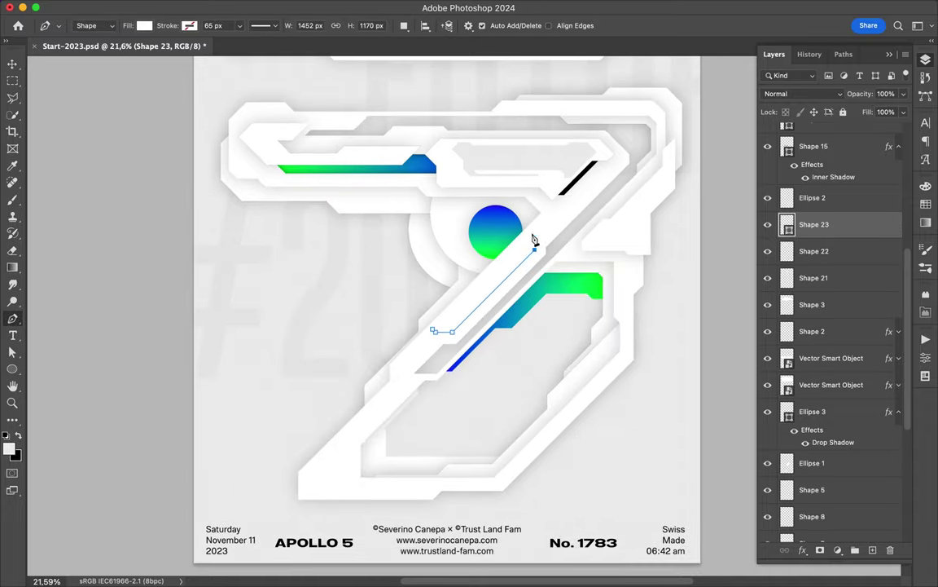
{"action": "right_click", "coordinate": [844, 237]}
{"action": "left_click", "coordinate": [723, 415]}
{"action": "right_click", "coordinate": [847, 224]}
{"action": "left_click", "coordinate": [733, 538]}
Step: Lasso part of the diagonal strip and move that white piece into place
{"action": "left_click_drag", "start_coordinate": [315, 298], "coordinate": [344, 305]}
{"action": "key", "text": "l"}
{"action": "left_click", "coordinate": [344, 304]}
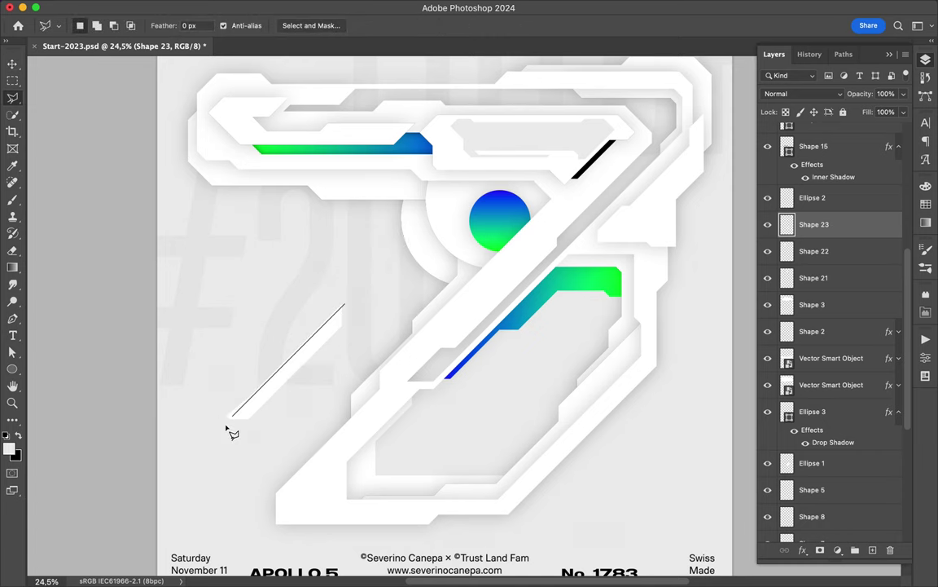
{"action": "double_click", "coordinate": [212, 427]}
{"action": "key", "text": "v"}
{"action": "left_click_drag", "start_coordinate": [320, 348], "coordinate": [440, 326]}
{"action": "right_click", "coordinate": [814, 224]}
{"action": "left_click", "coordinate": [485, 315]}
{"action": "scroll", "coordinate": [440, 408], "scroll_direction": "down", "scroll_amount": 2}
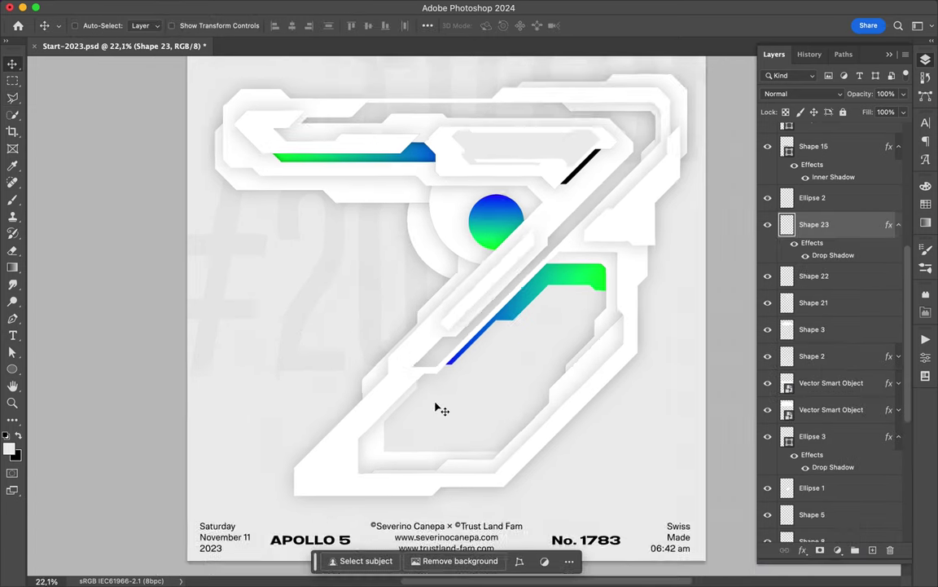
{"action": "scroll", "coordinate": [558, 301], "scroll_direction": "up", "scroll_amount": 3}
{"action": "scroll", "coordinate": [559, 301], "scroll_direction": "up", "scroll_amount": 1}
{"action": "key", "text": "alt+period"}
Step: Pen-draw a strip in the 7's top bar filled with a green-to-blue gradient
{"action": "key", "text": "p"}
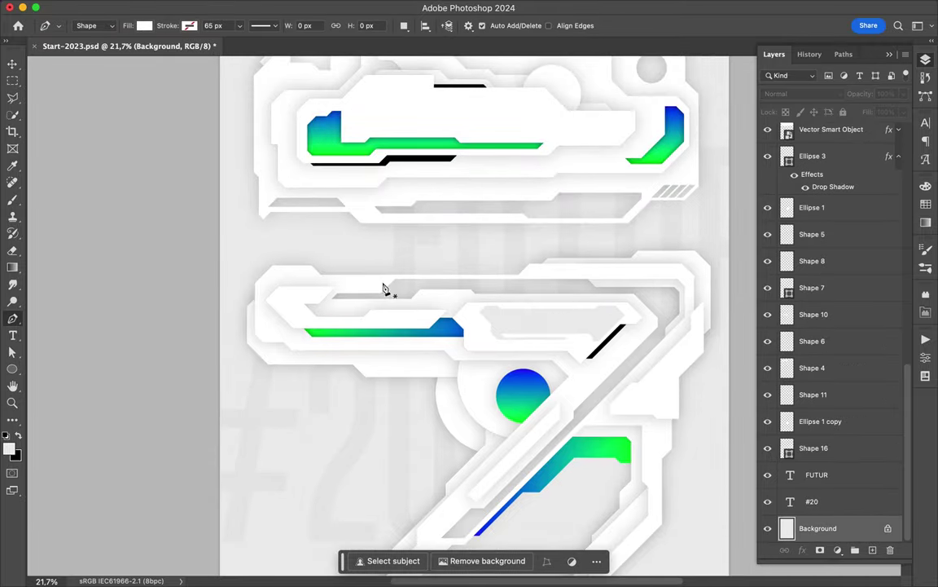
{"action": "left_click", "coordinate": [383, 282]}
{"action": "left_click", "coordinate": [144, 25]}
{"action": "left_click", "coordinate": [114, 50]}
{"action": "left_click", "coordinate": [65, 95]}
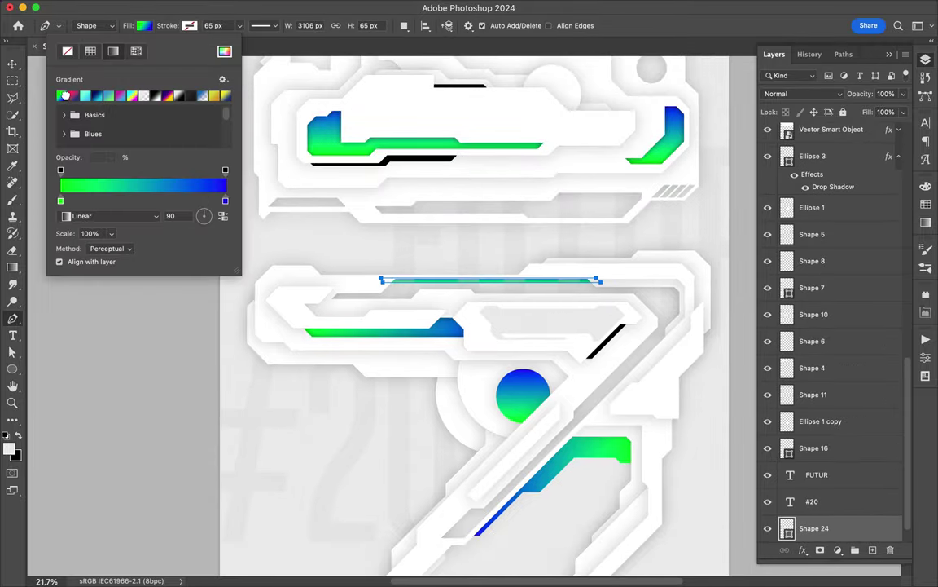
{"action": "key", "text": "Return"}
{"action": "key", "text": "v"}
Step: Draw a black diagonal accent line and move it below Shape 23
{"action": "key", "text": "p"}
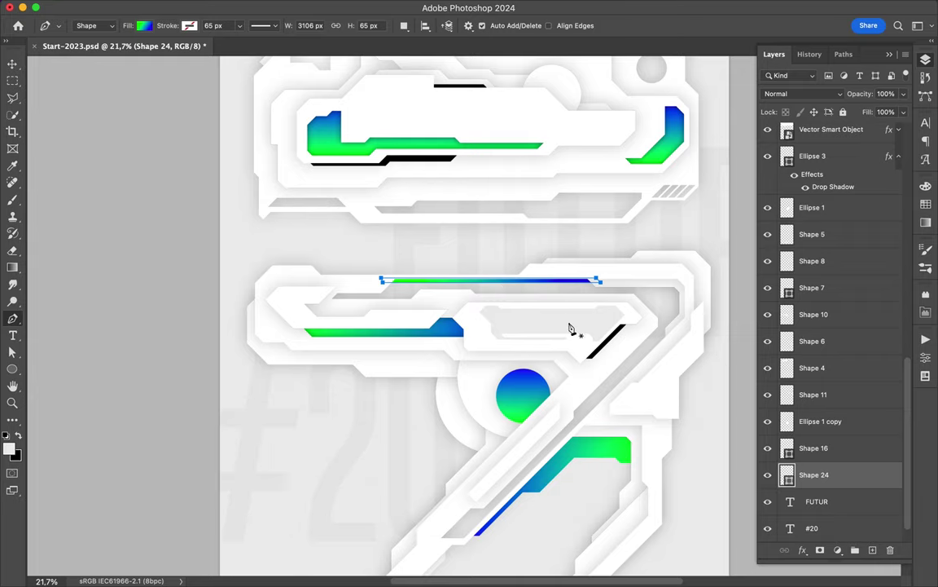
{"action": "scroll", "coordinate": [462, 315], "scroll_direction": "up", "scroll_amount": 3}
{"action": "left_click", "coordinate": [486, 217]}
{"action": "scroll", "coordinate": [510, 325], "scroll_direction": "down", "scroll_amount": 1}
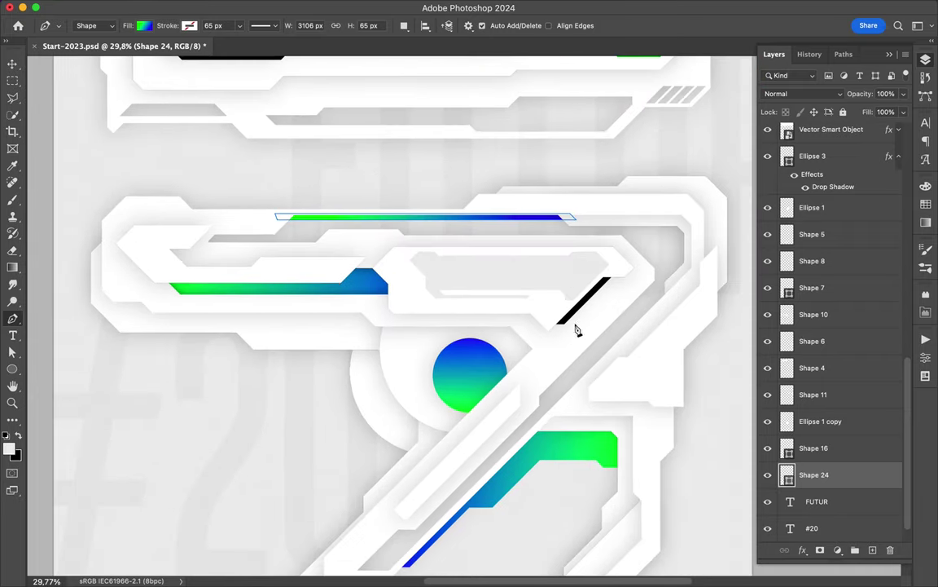
{"action": "left_click", "coordinate": [403, 497]}
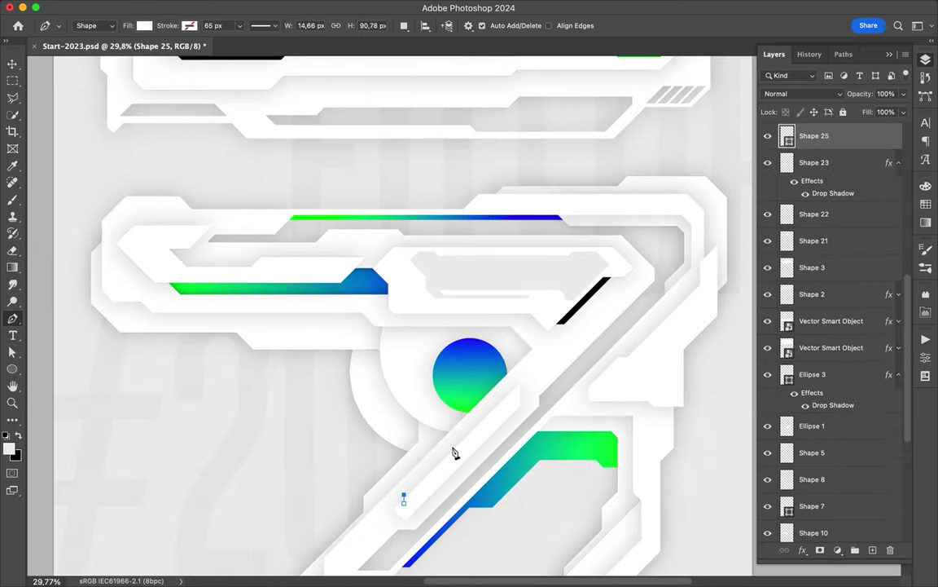
{"action": "key", "text": "v"}
{"action": "key", "text": "ctrl+bracketleft"}
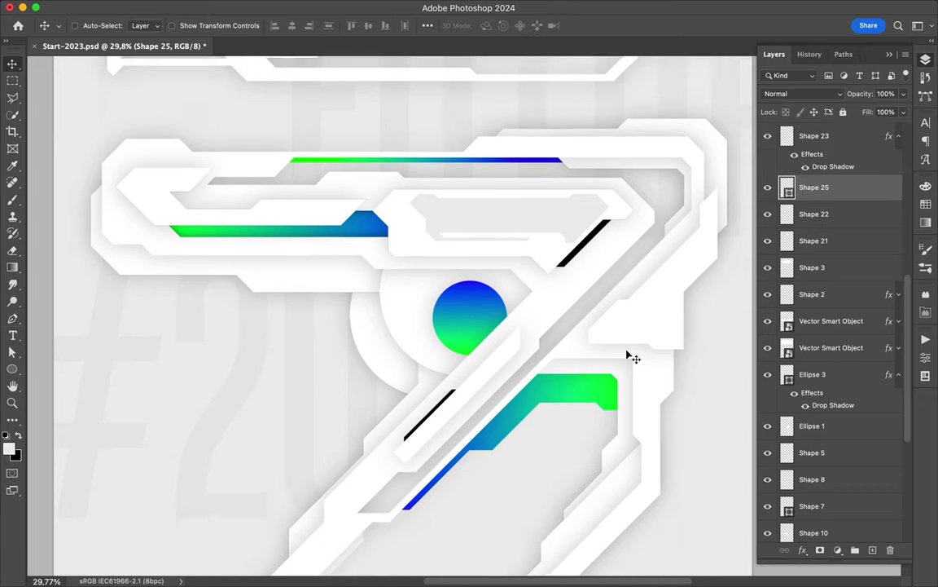
{"action": "scroll", "coordinate": [628, 356], "scroll_direction": "down", "scroll_amount": 5}
{"action": "scroll", "coordinate": [628, 356], "scroll_direction": "up", "scroll_amount": 5}
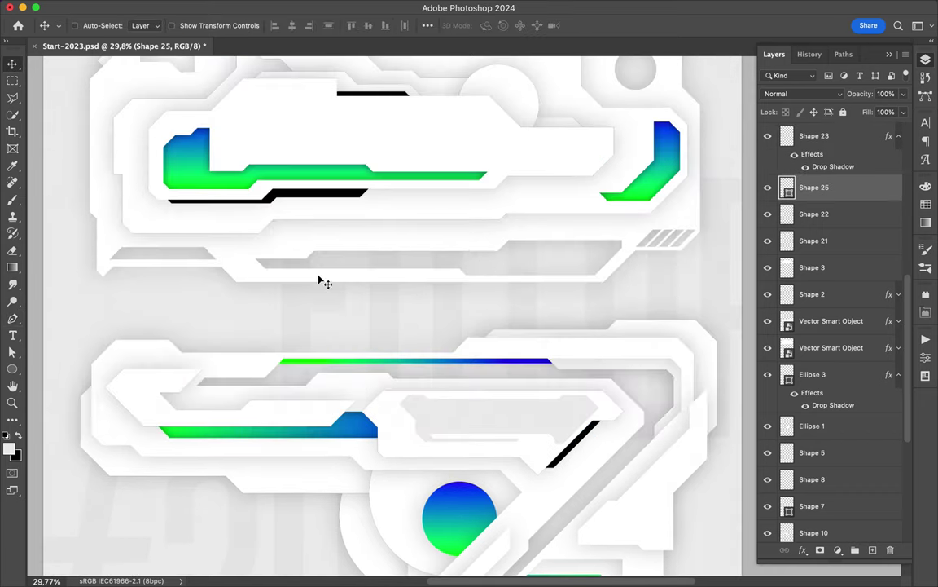
Step: Draw a bar with a reversed blue-green gradient and place it below Ellipse 1
{"action": "key", "text": "p"}
{"action": "left_click", "coordinate": [269, 272]}
{"action": "left_click", "coordinate": [246, 259]}
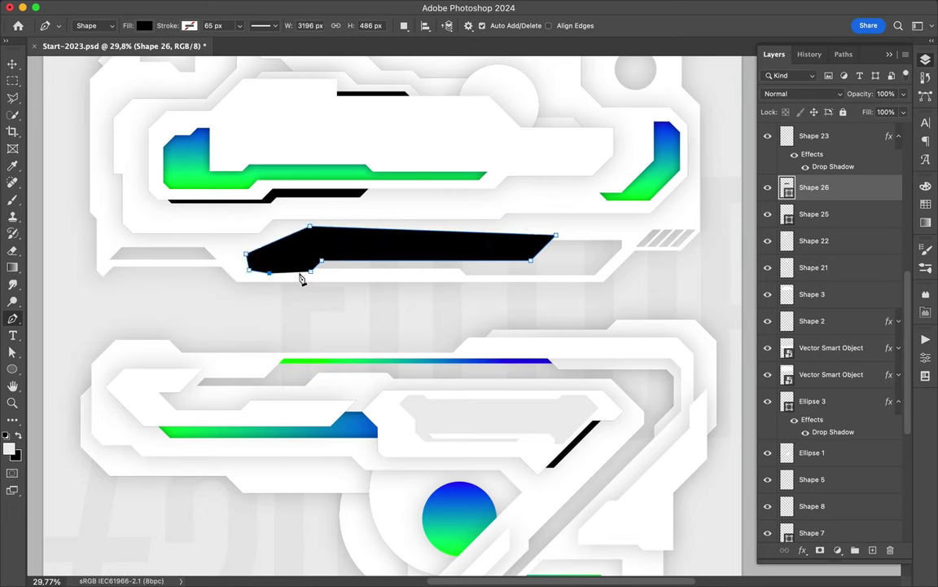
{"action": "left_click", "coordinate": [144, 25]}
{"action": "left_click", "coordinate": [113, 51]}
{"action": "left_click", "coordinate": [59, 96]}
{"action": "left_click", "coordinate": [202, 220]}
{"action": "left_click_drag", "start_coordinate": [815, 187], "coordinate": [834, 453]}
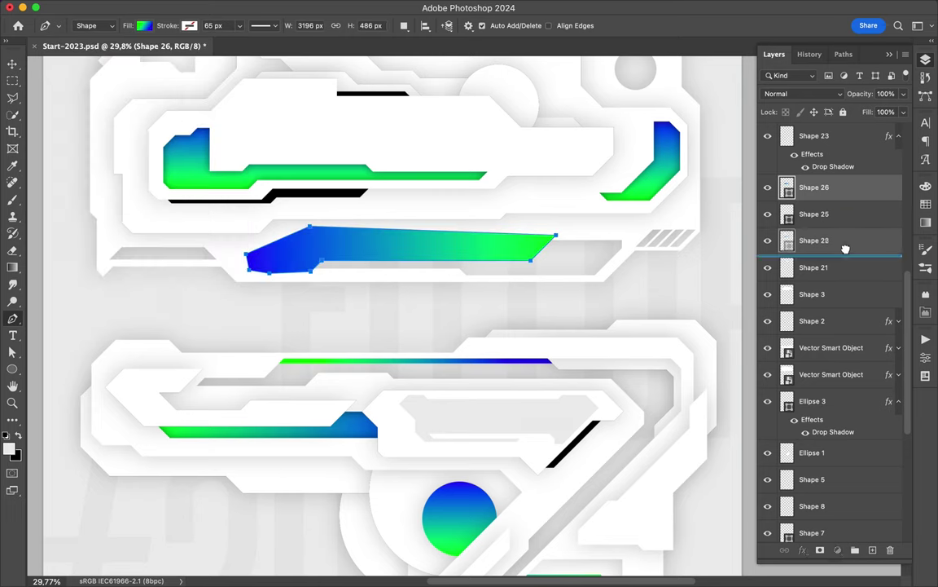
{"action": "key", "text": "v"}
{"action": "scroll", "coordinate": [624, 358], "scroll_direction": "down", "scroll_amount": 2}
{"action": "scroll", "coordinate": [629, 269], "scroll_direction": "down", "scroll_amount": 2}
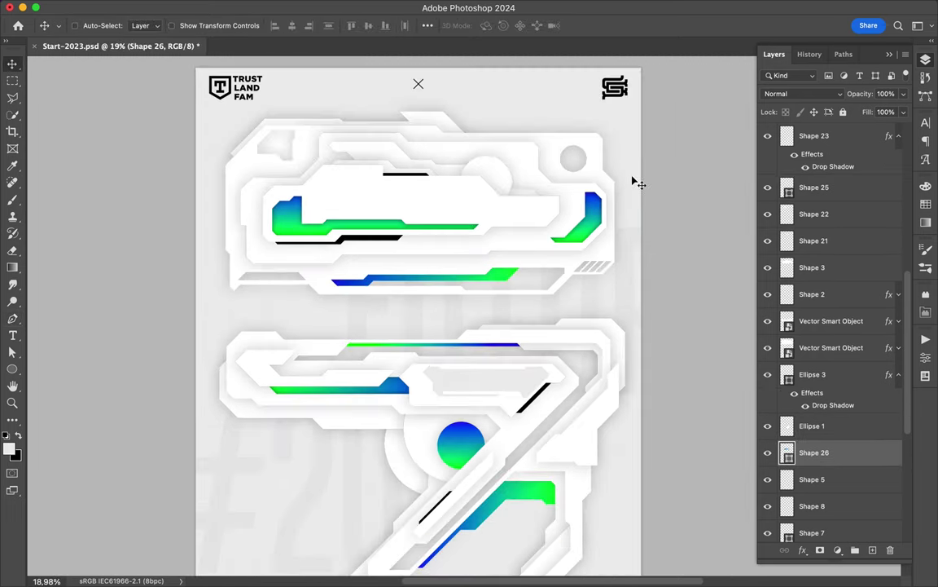
{"action": "scroll", "coordinate": [624, 267], "scroll_direction": "down", "scroll_amount": 2}
{"action": "scroll", "coordinate": [486, 184], "scroll_direction": "down", "scroll_amount": 1}
{"action": "scroll", "coordinate": [454, 108], "scroll_direction": "up", "scroll_amount": 5}
Step: Draw light-grey panel Shape 27 and bring it to the top of the stack
{"action": "key", "text": "p"}
{"action": "scroll", "coordinate": [487, 143], "scroll_direction": "up", "scroll_amount": 3}
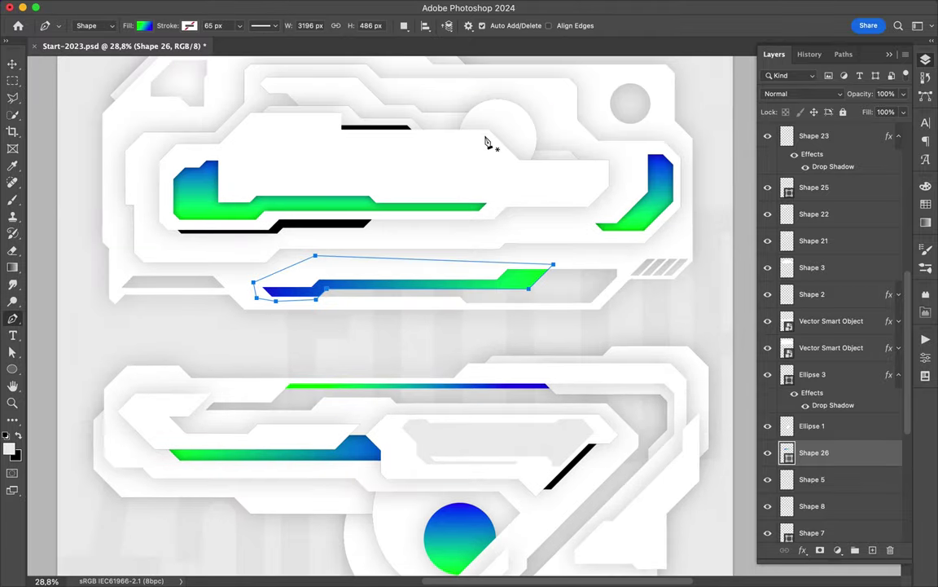
{"action": "left_click", "coordinate": [329, 135]}
{"action": "left_click", "coordinate": [143, 26]}
{"action": "left_click", "coordinate": [94, 46]}
{"action": "left_click", "coordinate": [61, 85]}
{"action": "left_click_drag", "start_coordinate": [815, 452], "coordinate": [834, 181]}
{"action": "scroll", "coordinate": [839, 287], "scroll_direction": "up", "scroll_amount": 3}
{"action": "key", "text": "ctrl+shift+bracketright"}
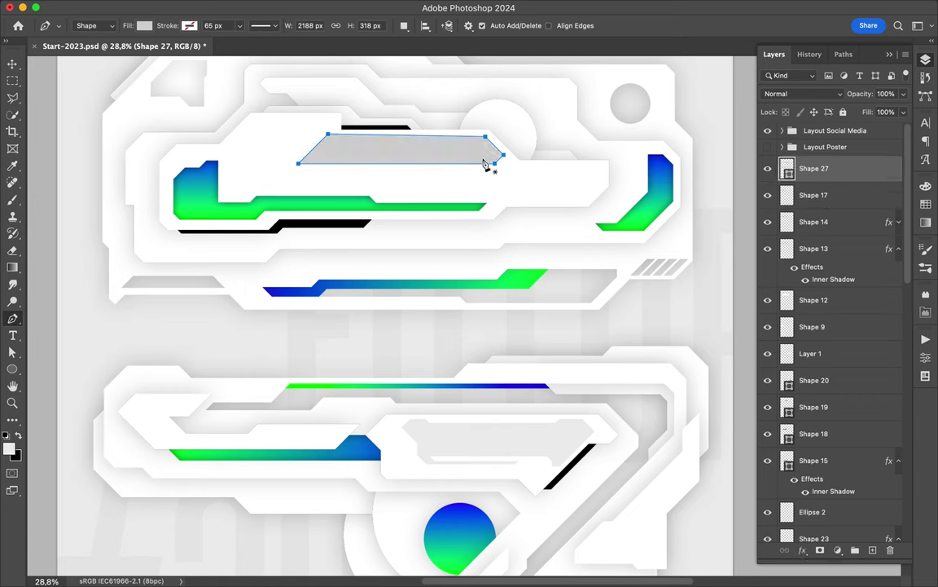
{"action": "left_click", "coordinate": [927, 205]}
Step: Chamfer the grey shape by cutting a polygonal lasso selection from it
{"action": "key", "text": "l"}
{"action": "left_click", "coordinate": [317, 140]}
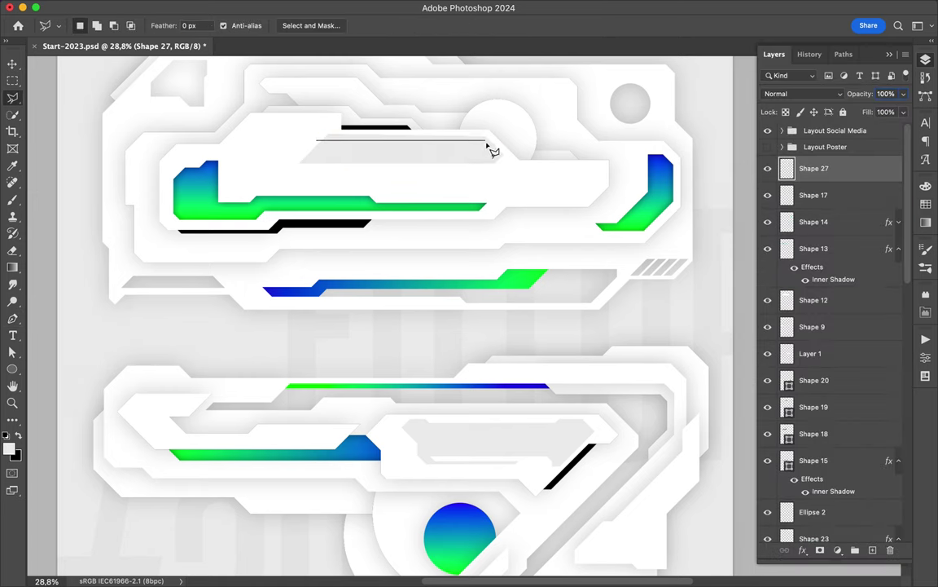
{"action": "double_click", "coordinate": [279, 157]}
{"action": "key", "text": "ctrl+d"}
{"action": "key", "text": "v"}
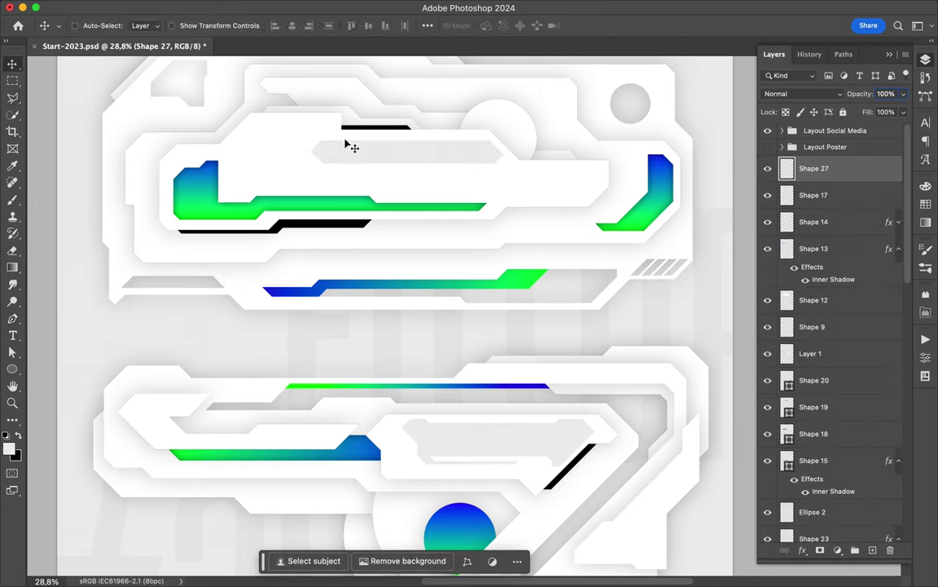
{"action": "scroll", "coordinate": [447, 163], "scroll_direction": "down", "scroll_amount": 1}
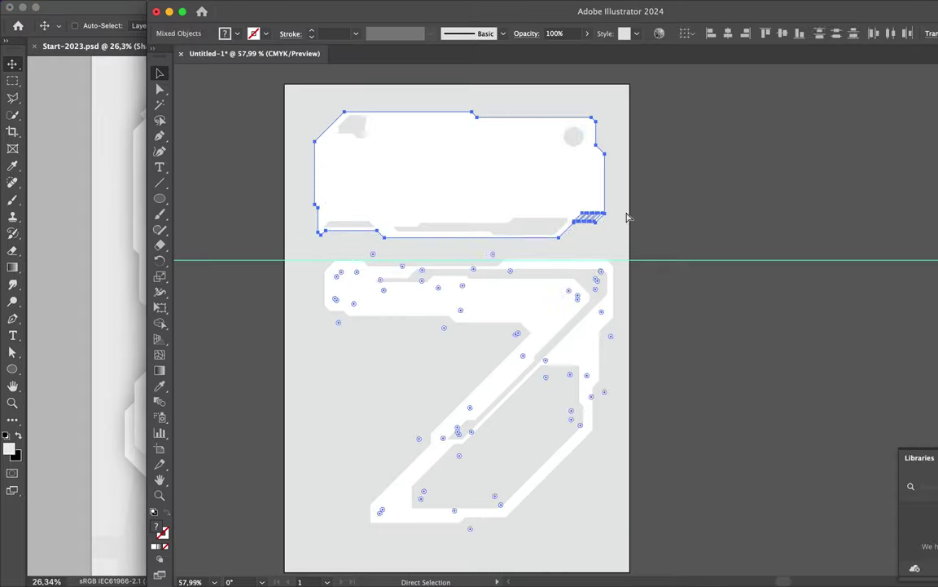
{"action": "scroll", "coordinate": [580, 244], "scroll_direction": "up", "scroll_amount": 3, "text": "alt"}
Step: Copy the hatched stripes from Illustrator and paste them into the poster
{"action": "left_click_drag", "start_coordinate": [590, 222], "coordinate": [758, 243]}
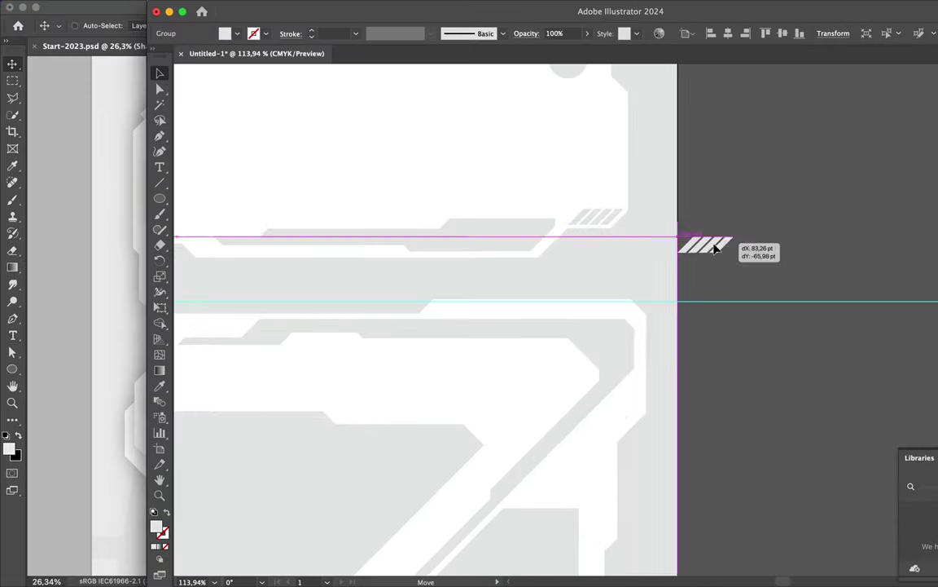
{"action": "scroll", "coordinate": [758, 242], "scroll_direction": "up", "scroll_amount": 5}
{"action": "scroll", "coordinate": [757, 243], "scroll_direction": "down", "scroll_amount": 5, "text": "alt"}
{"action": "scroll", "coordinate": [751, 241], "scroll_direction": "down", "scroll_amount": 3, "text": "alt"}
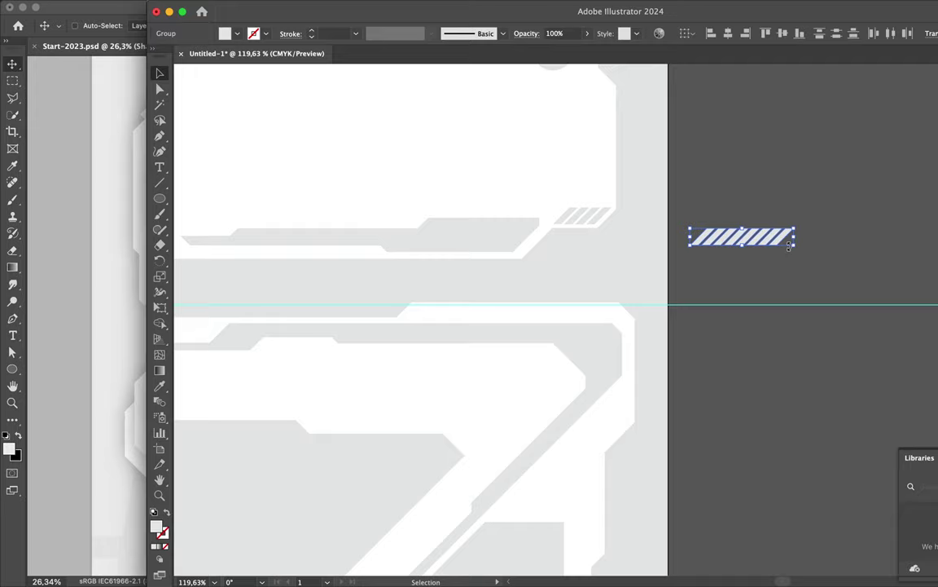
{"action": "key", "text": "super+c"}
{"action": "key", "text": "super+Tab"}
{"action": "key", "text": "super+v"}
{"action": "key", "text": "Return"}
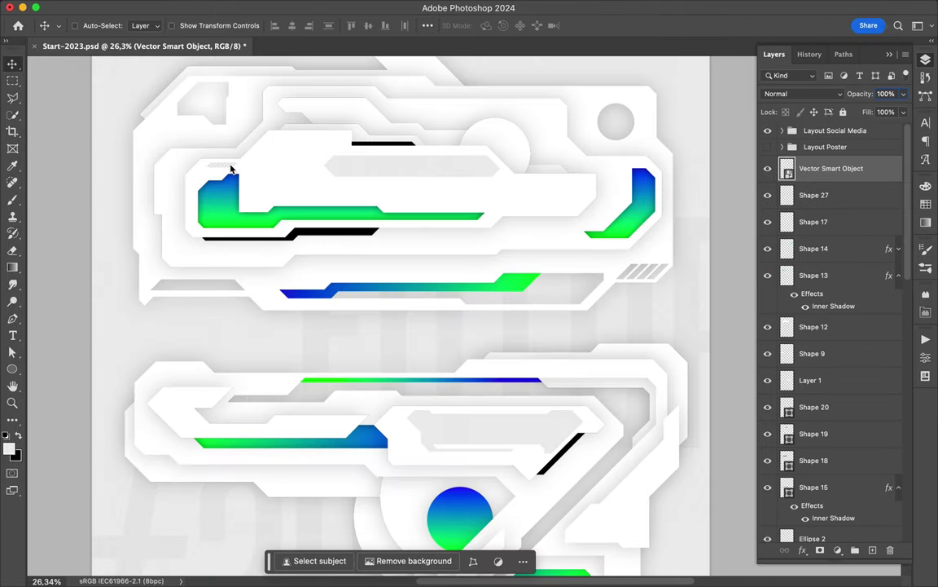
Step: Clip a small ellipse to the stripes and place a stripe copy under the middle panel
{"action": "key", "text": "u"}
{"action": "left_click_drag", "start_coordinate": [181, 152], "coordinate": [250, 177]}
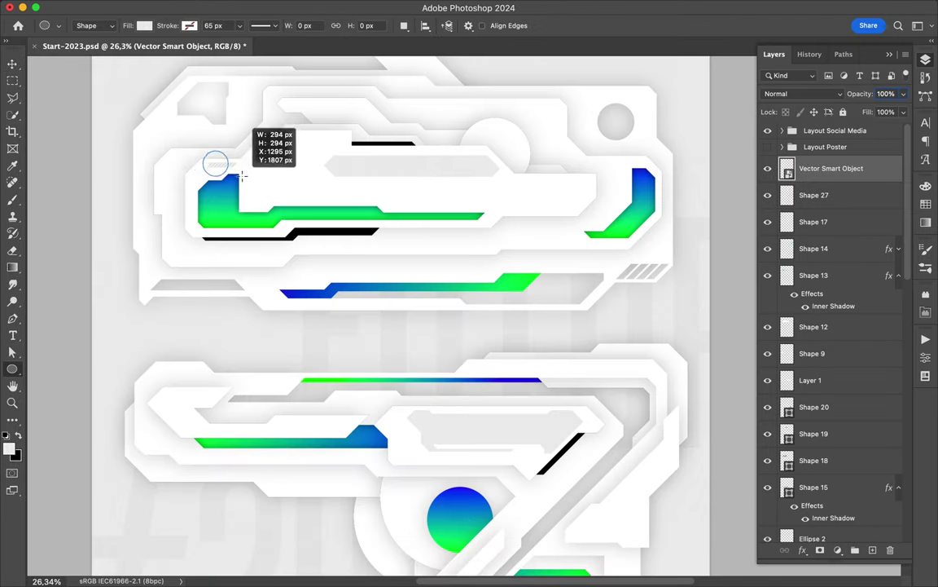
{"action": "left_click", "coordinate": [847, 181], "text": "alt"}
{"action": "key", "text": "v"}
{"action": "left_click_drag", "start_coordinate": [831, 195], "coordinate": [831, 237]}
{"action": "mouse_move", "coordinate": [224, 174]}
{"action": "left_mouse_down"}
{"action": "mouse_move", "coordinate": [396, 478]}
{"action": "mouse_move", "coordinate": [423, 481]}
{"action": "left_mouse_up"}
Step: Clip a black rectangle to the stripes, then duplicate, enlarge and restack a copy at the top right
{"action": "key", "text": "u"}
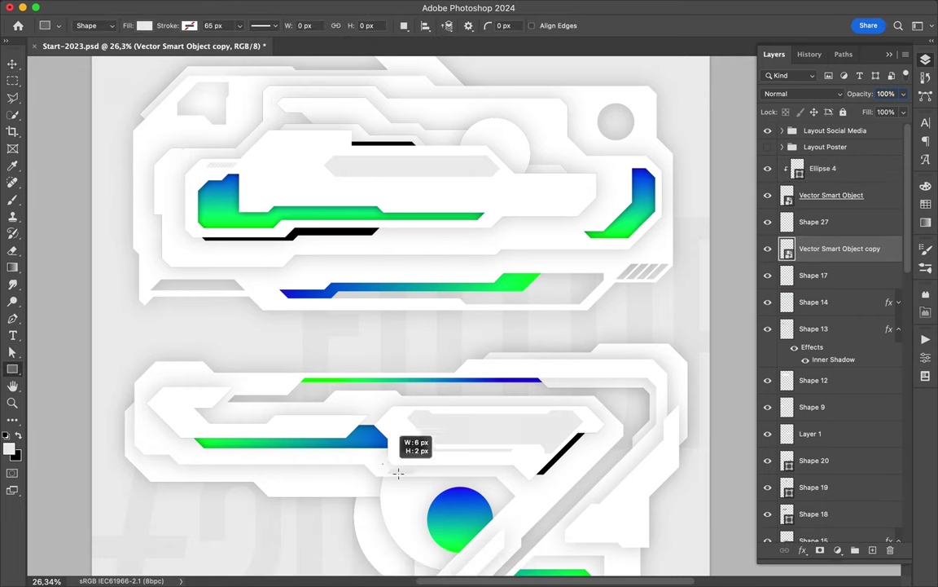
{"action": "key", "text": "a"}
{"action": "key", "text": "F7"}
{"action": "key", "text": "ctrl+alt+g"}
{"action": "key", "text": "v"}
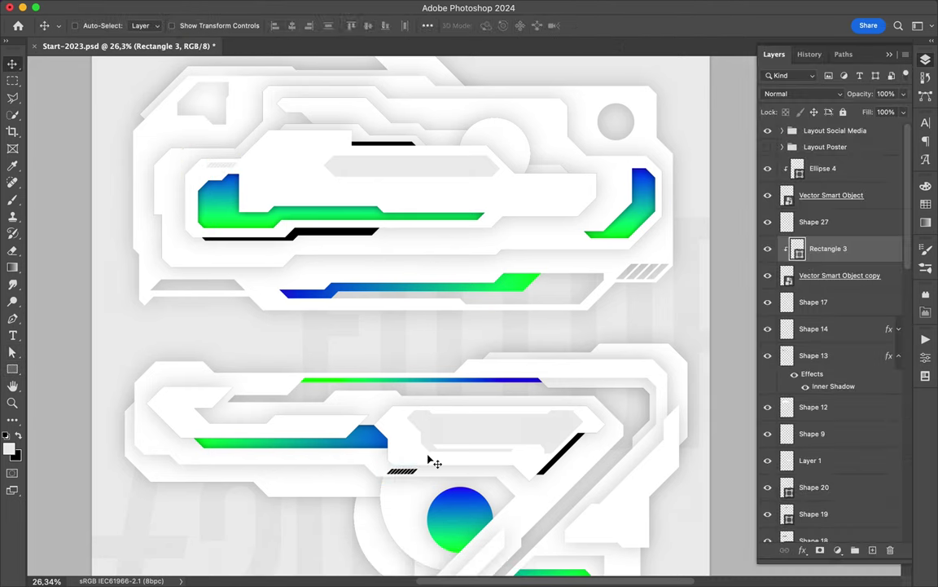
{"action": "right_click", "coordinate": [410, 471]}
{"action": "mouse_move", "coordinate": [406, 474]}
{"action": "left_mouse_down"}
{"action": "mouse_move", "coordinate": [522, 355]}
{"action": "mouse_move", "coordinate": [522, 342]}
{"action": "mouse_move", "coordinate": [643, 364]}
{"action": "left_mouse_up"}
{"action": "key", "text": "ctrl+t"}
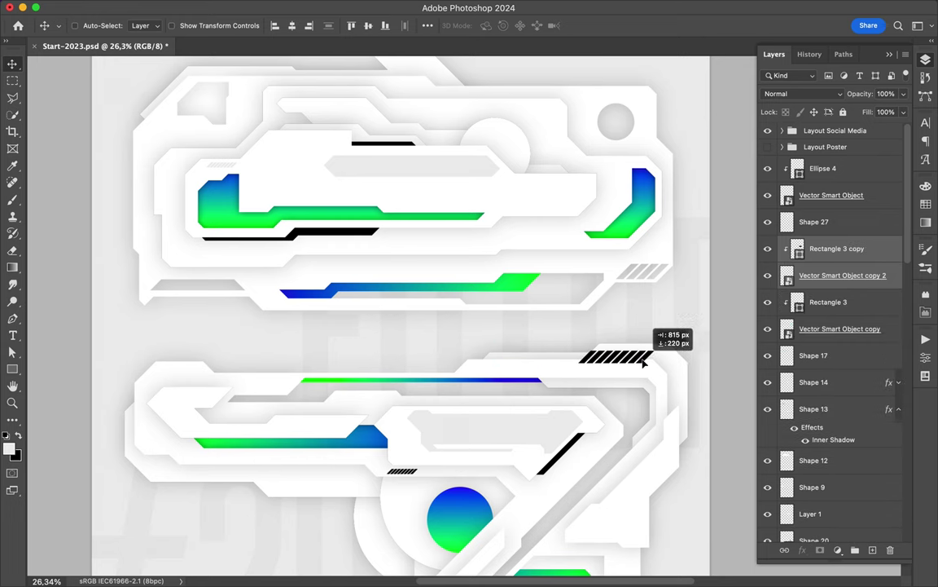
{"action": "mouse_move", "coordinate": [837, 248]}
{"action": "left_mouse_down"}
{"action": "mouse_move", "coordinate": [837, 521]}
{"action": "mouse_move", "coordinate": [829, 281]}
{"action": "left_mouse_up"}
Step: Duplicate the black stripes, rotate the copy 45° and move it down-left along the diagonal
{"action": "scroll", "coordinate": [650, 367], "scroll_direction": "down", "scroll_amount": 10}
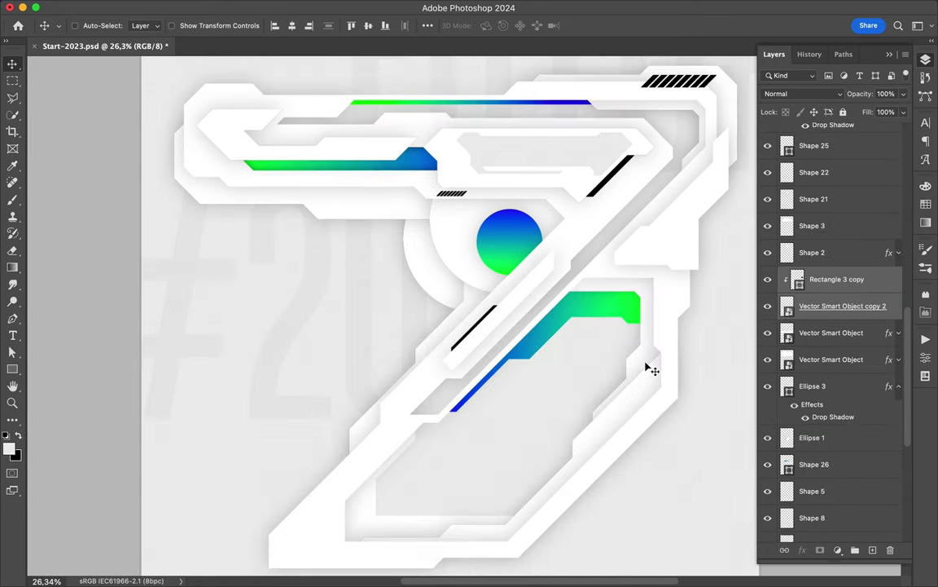
{"action": "left_click_drag", "start_coordinate": [361, 405], "coordinate": [358, 384]}
{"action": "key", "text": "ctrl+t"}
{"action": "left_click_drag", "start_coordinate": [289, 431], "coordinate": [244, 446]}
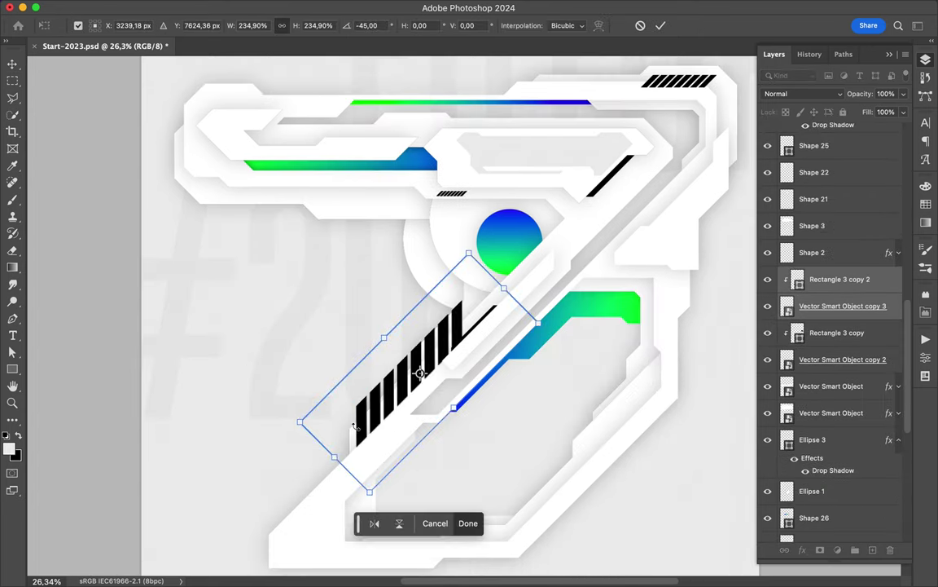
{"action": "left_click_drag", "start_coordinate": [359, 411], "coordinate": [341, 461]}
{"action": "key", "text": "Return"}
Step: Fill the stripes with the blue-green gradient and move their layers below Shape 4
{"action": "key", "text": "a"}
{"action": "left_click", "coordinate": [194, 25]}
{"action": "left_click", "coordinate": [124, 46]}
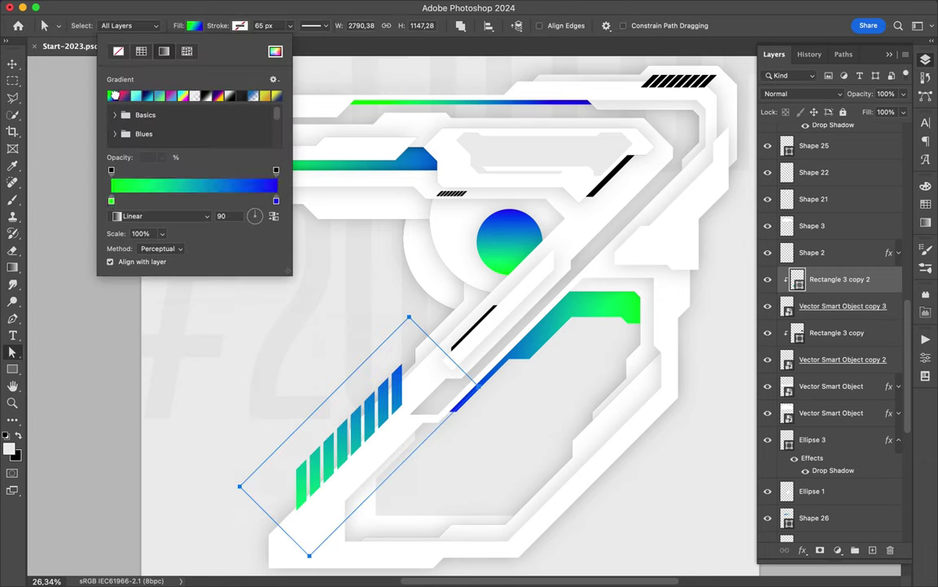
{"action": "left_click_drag", "start_coordinate": [865, 305], "coordinate": [839, 448]}
{"action": "scroll", "coordinate": [527, 385], "scroll_direction": "down", "scroll_amount": 2}
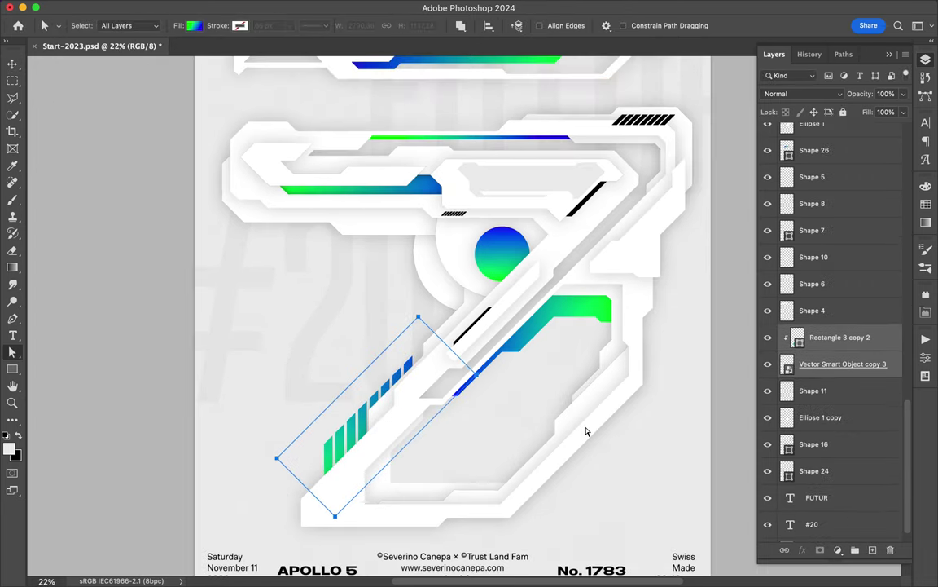
{"action": "scroll", "coordinate": [527, 385], "scroll_direction": "up", "scroll_amount": 3}
Step: Duplicate the gradient stripes and place the copy at the poster's top right
{"action": "key", "text": "v"}
{"action": "key", "text": "ctrl+0"}
{"action": "left_click_drag", "start_coordinate": [407, 456], "coordinate": [480, 203]}
{"action": "key", "text": "ctrl+t"}
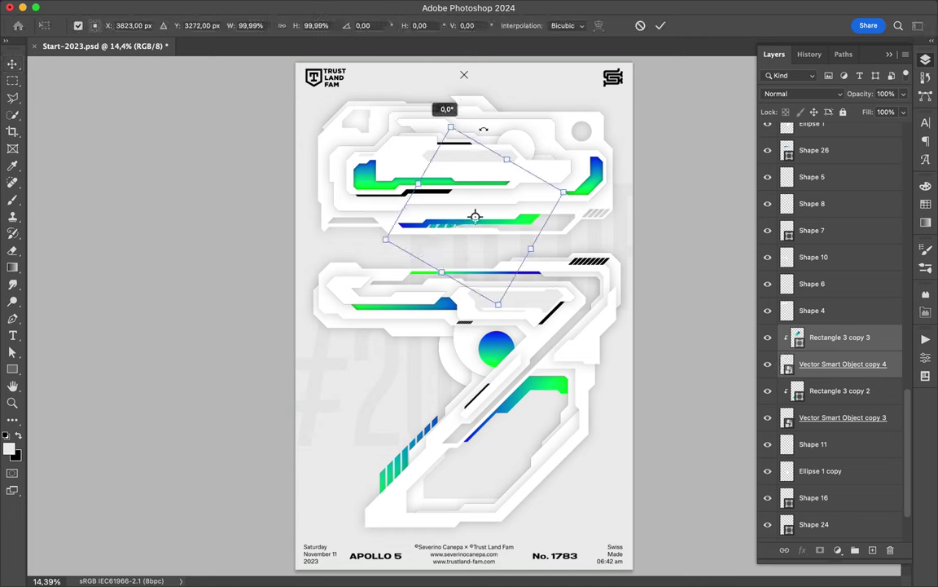
{"action": "left_click_drag", "start_coordinate": [519, 152], "coordinate": [538, 98]}
{"action": "key", "text": "Return"}
{"action": "key", "text": "a"}
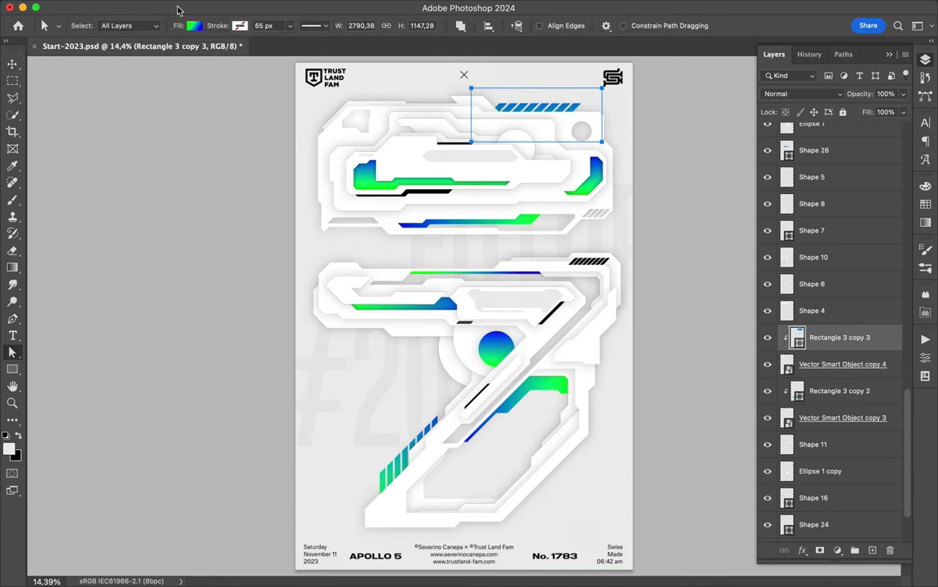
{"action": "left_click", "coordinate": [194, 25]}
{"action": "key", "text": "v"}
{"action": "scroll", "coordinate": [412, 262], "scroll_direction": "up", "scroll_amount": 2}
{"action": "scroll", "coordinate": [624, 247], "scroll_direction": "up", "scroll_amount": 1}
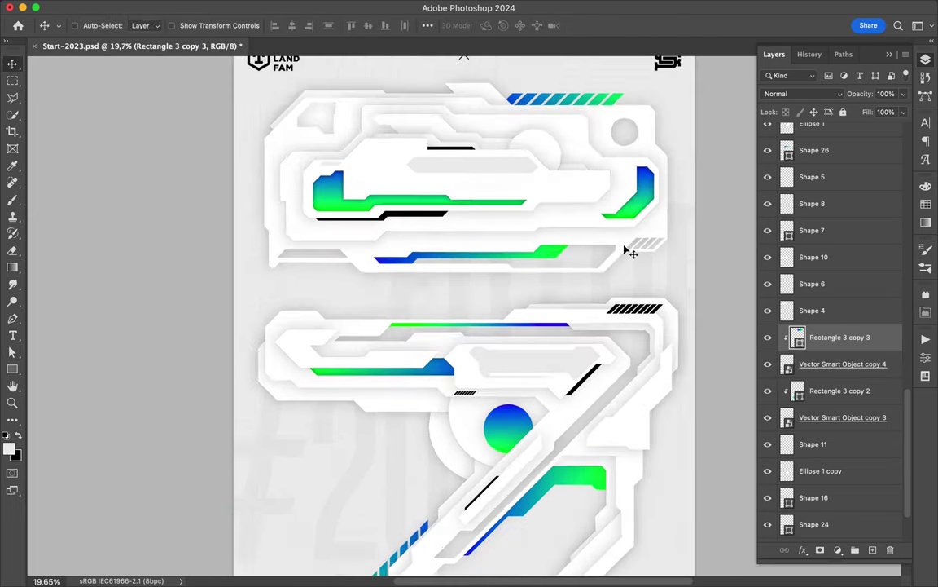
Step: Duplicate the two stripe layers above Shape 4, fill them solid white, and clip them
{"action": "left_click", "coordinate": [843, 364], "text": "shift"}
{"action": "key", "text": "ctrl+j"}
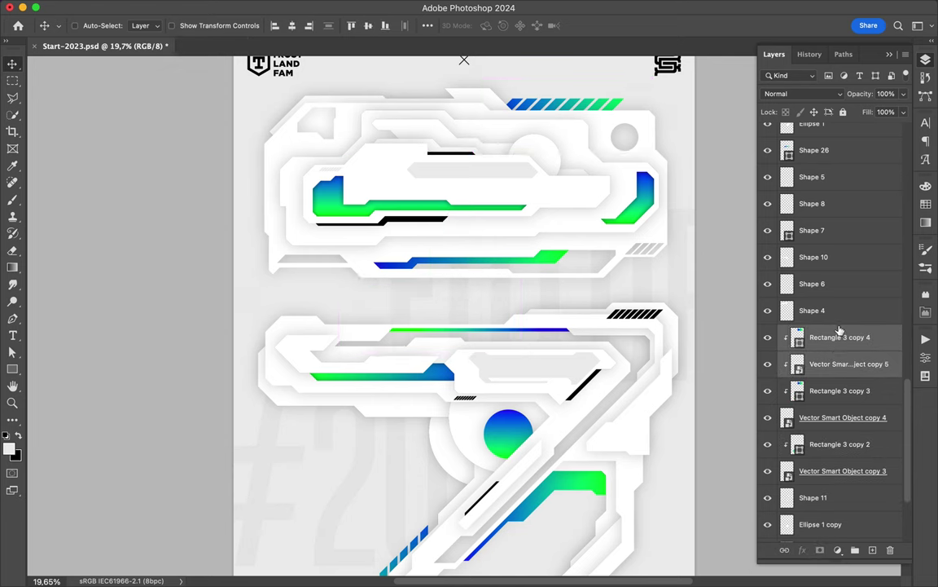
{"action": "left_click_drag", "start_coordinate": [839, 335], "coordinate": [839, 305]}
{"action": "key", "text": "a"}
{"action": "left_click", "coordinate": [194, 26]}
{"action": "left_click", "coordinate": [141, 50]}
{"action": "left_click", "coordinate": [114, 96]}
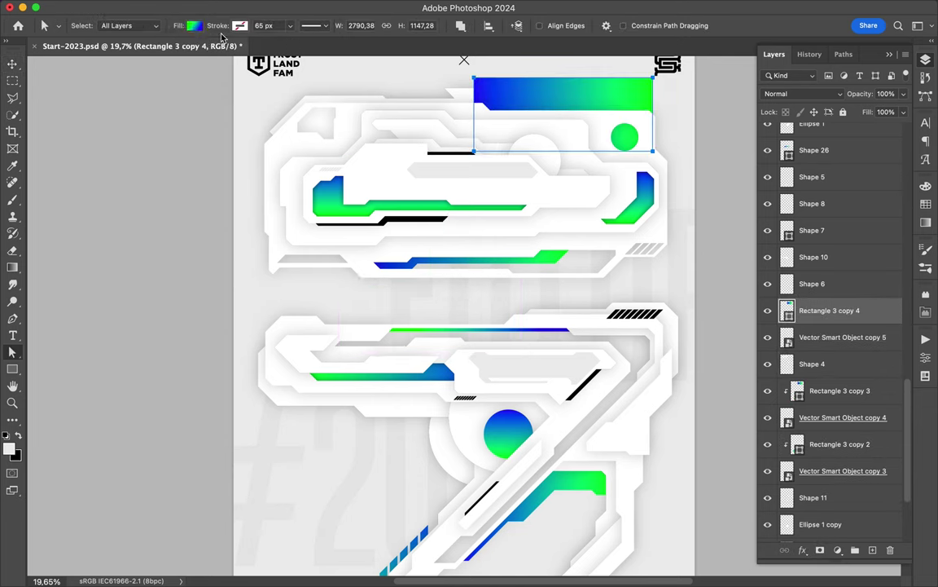
{"action": "left_click", "coordinate": [835, 323], "text": "alt"}
Step: Add a drop shadow to the white stripes and reposition them at the lower left
{"action": "right_click", "coordinate": [836, 346]}
{"action": "left_click", "coordinate": [766, 560]}
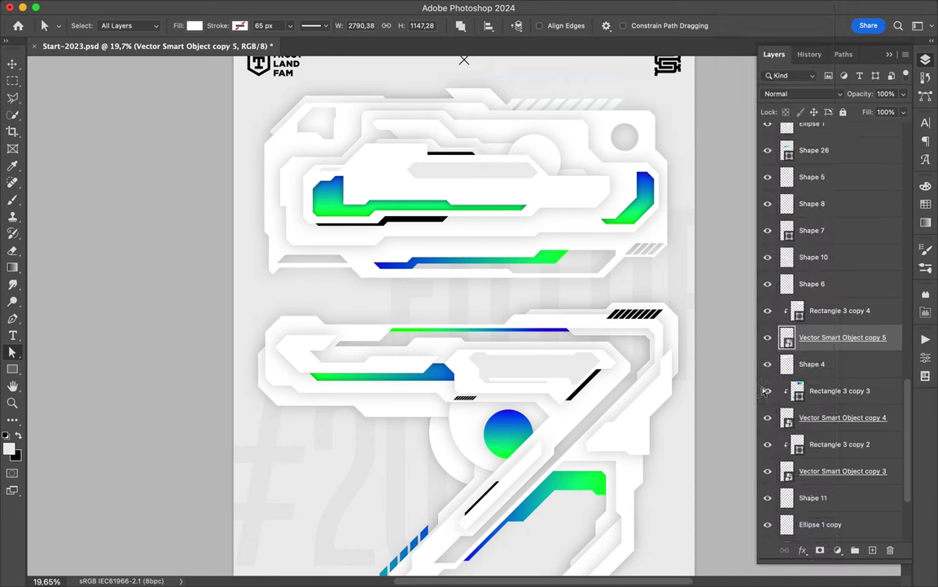
{"action": "key", "text": "v"}
{"action": "mouse_move", "coordinate": [580, 136]}
{"action": "left_mouse_down"}
{"action": "mouse_move", "coordinate": [444, 277]}
{"action": "mouse_move", "coordinate": [587, 136]}
{"action": "mouse_move", "coordinate": [367, 283]}
{"action": "left_mouse_up"}
{"action": "scroll", "coordinate": [477, 383], "scroll_direction": "down", "scroll_amount": 3}
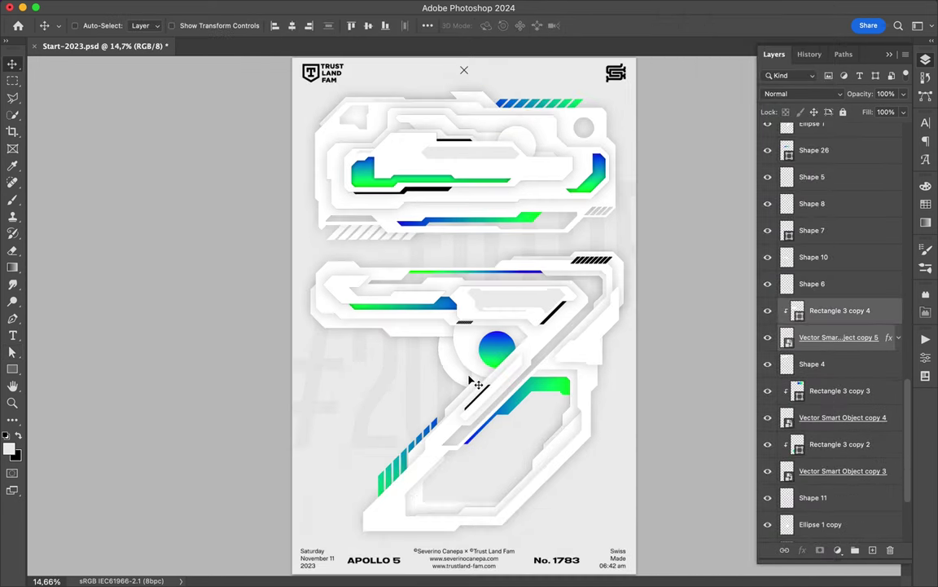
{"action": "key", "text": "ctrl+t"}
{"action": "key", "text": "Return"}
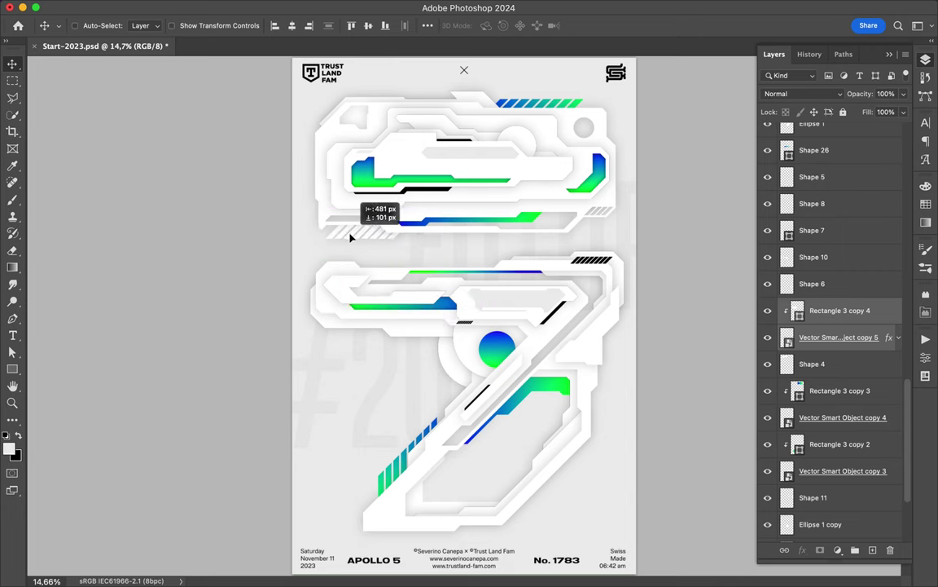
Step: Save the poster document
{"action": "scroll", "coordinate": [423, 118], "scroll_direction": "up", "scroll_amount": 2}
{"action": "scroll", "coordinate": [314, 130], "scroll_direction": "up", "scroll_amount": 2}
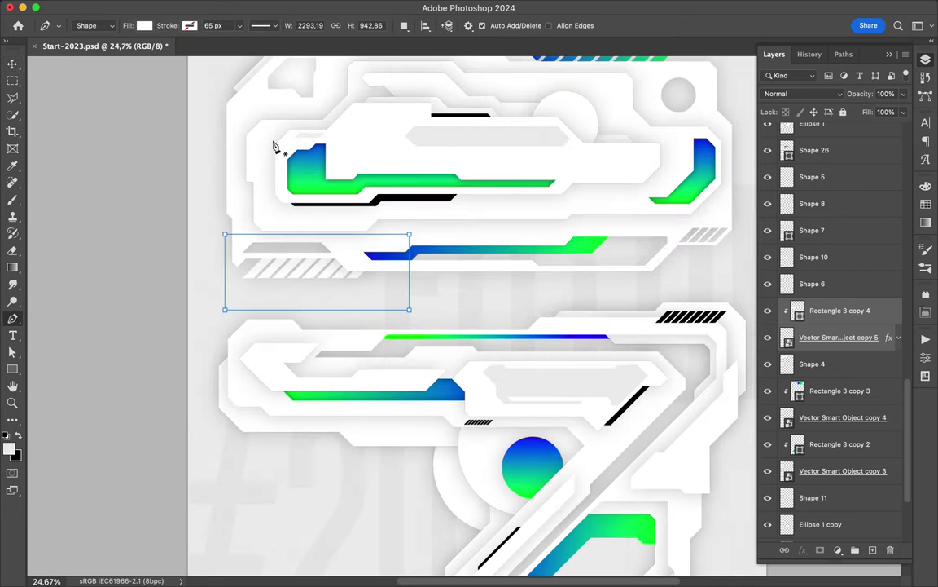
{"action": "key", "text": "ctrl+s"}
{"action": "scroll", "coordinate": [533, 168], "scroll_direction": "up", "scroll_amount": 2}
Step: Draw a new pen panel inside the upper section, move it to the top, and rasterize it
{"action": "key", "text": "p"}
{"action": "left_click", "coordinate": [498, 203]}
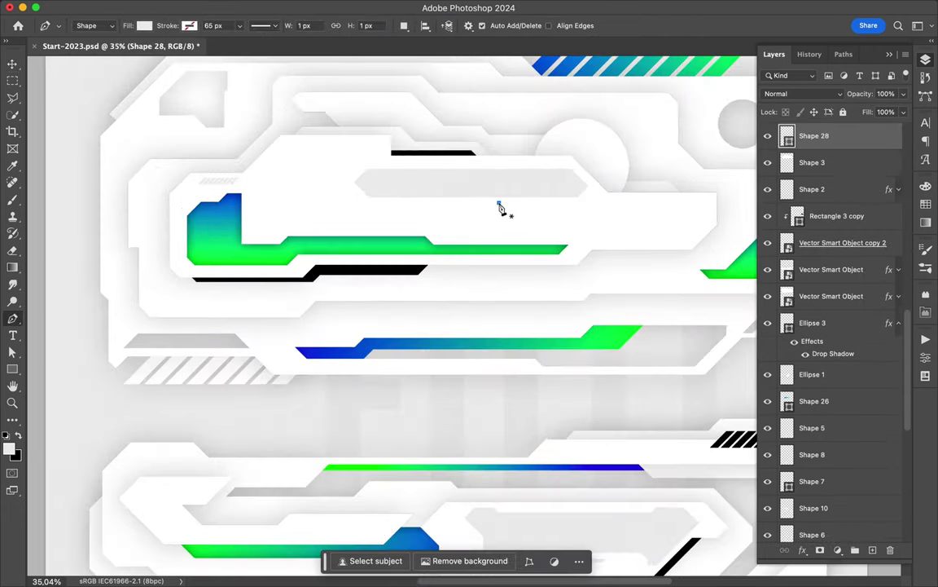
{"action": "left_click", "coordinate": [473, 232]}
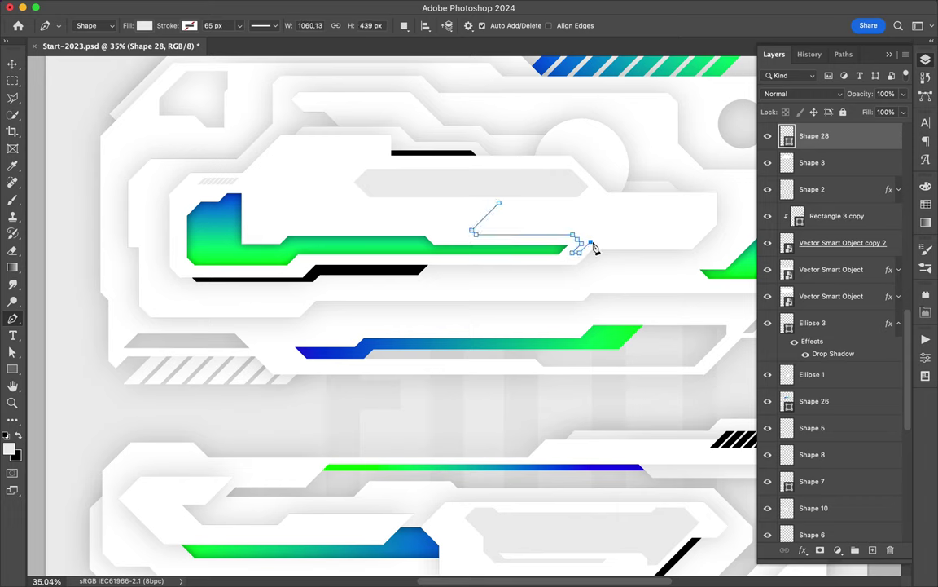
{"action": "left_click_drag", "start_coordinate": [815, 137], "coordinate": [817, 162]}
{"action": "right_click", "coordinate": [815, 168]}
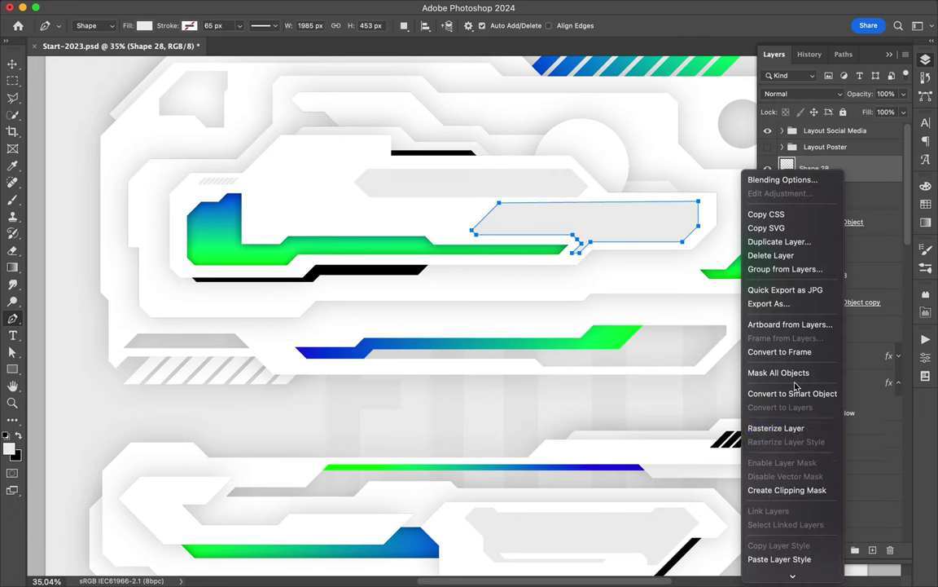
{"action": "left_click", "coordinate": [786, 426]}
Step: Trim an unwanted part of the rasterized panel with the Polygonal Lasso
{"action": "key", "text": "l"}
{"action": "left_click", "coordinate": [494, 205]}
{"action": "left_click", "coordinate": [699, 205]}
{"action": "left_click", "coordinate": [703, 209]}
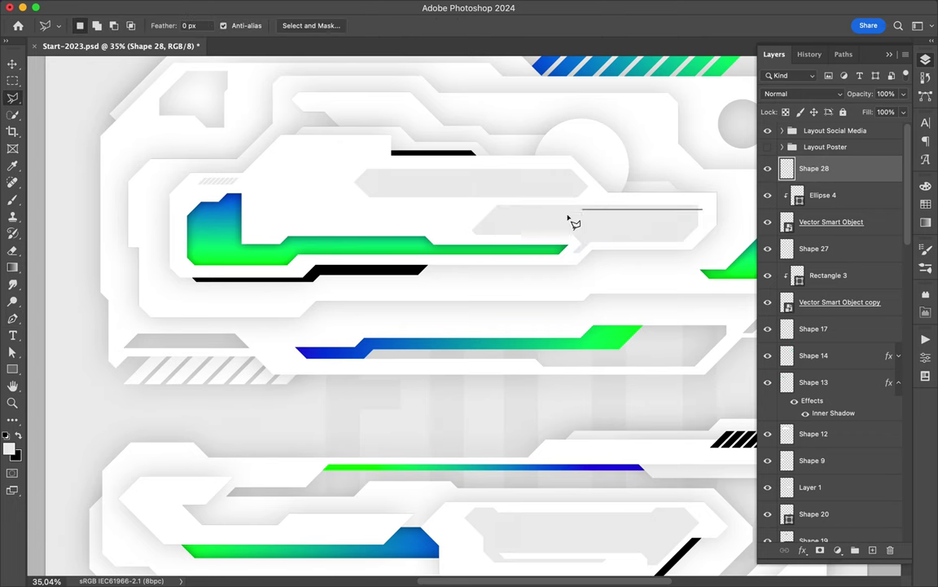
{"action": "left_click", "coordinate": [706, 213]}
{"action": "key", "text": "ctrl+d"}
{"action": "scroll", "coordinate": [656, 155], "scroll_direction": "down", "scroll_amount": 2}
Step: Draw an angular panel beside the black bar and move it below Shape 12
{"action": "key", "text": "p"}
{"action": "left_click", "coordinate": [405, 223]}
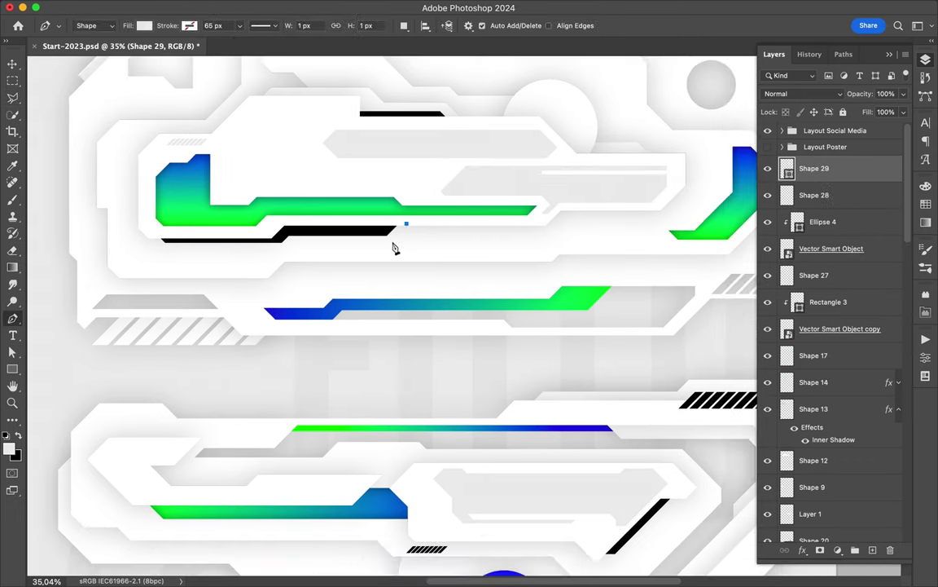
{"action": "left_click", "coordinate": [298, 250]}
{"action": "left_click", "coordinate": [474, 250]}
{"action": "left_click", "coordinate": [486, 239]}
{"action": "left_click", "coordinate": [468, 221]}
{"action": "left_click", "coordinate": [406, 223]}
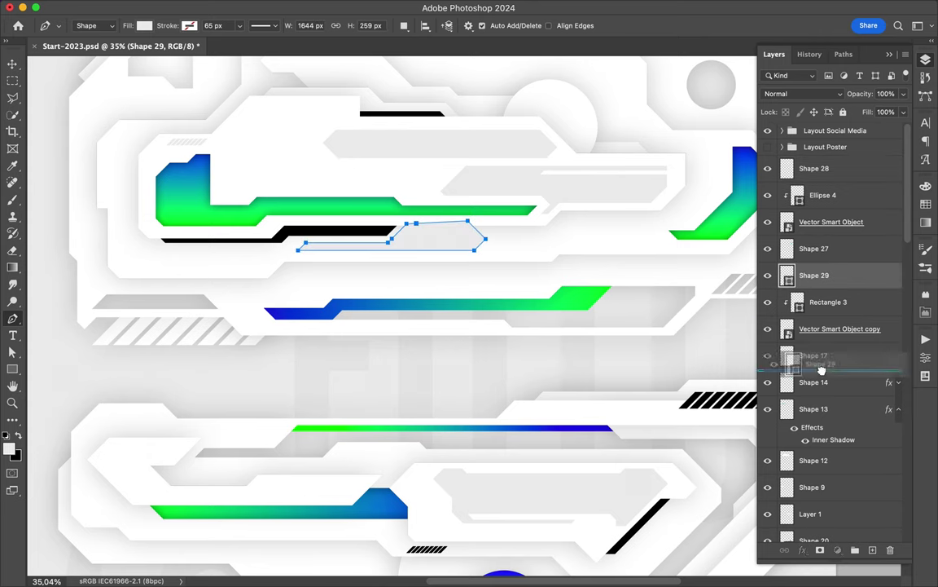
{"action": "left_click_drag", "start_coordinate": [815, 167], "coordinate": [817, 460]}
{"action": "scroll", "coordinate": [225, 192], "scroll_direction": "up", "scroll_amount": 2}
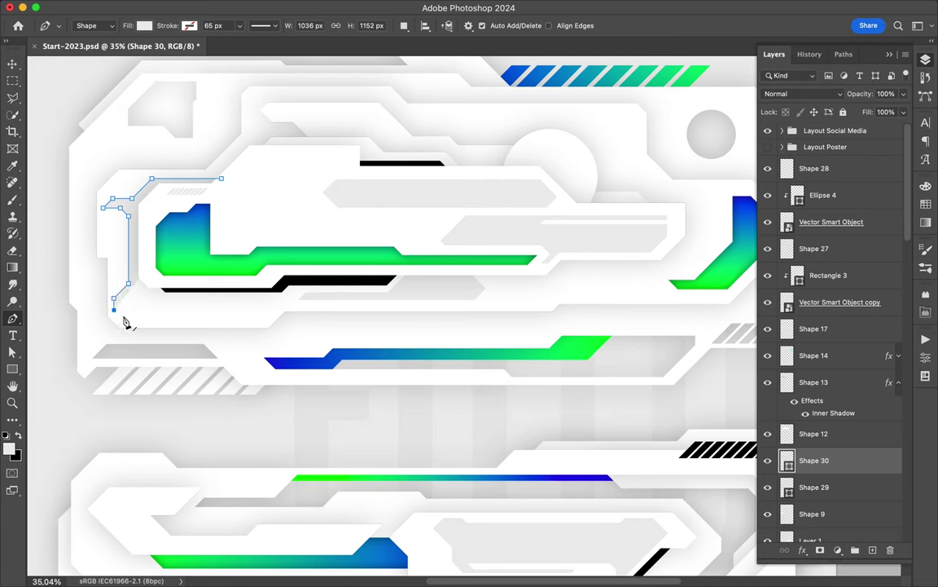
{"action": "scroll", "coordinate": [886, 412], "scroll_direction": "down", "scroll_amount": 3}
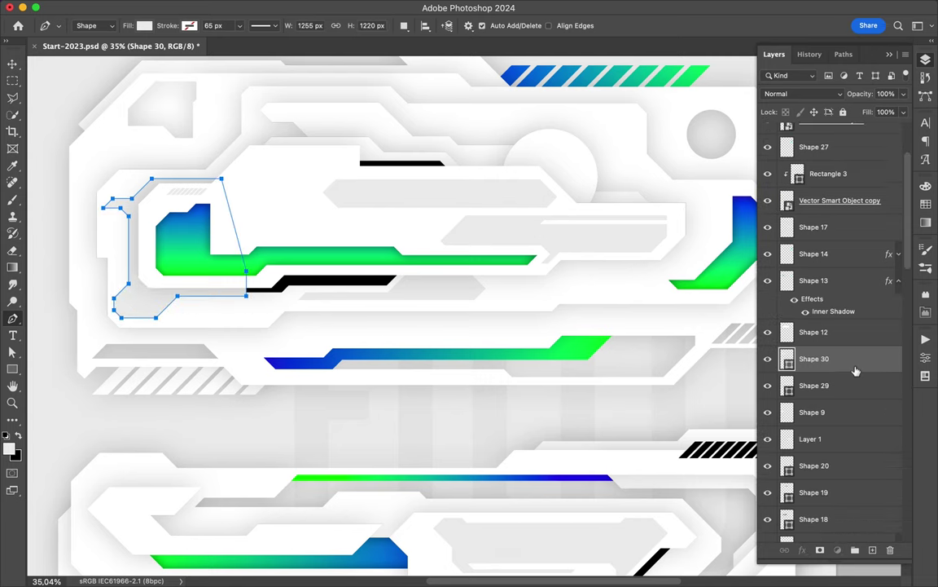
{"action": "mouse_move", "coordinate": [856, 372]}
{"action": "left_mouse_down"}
{"action": "mouse_move", "coordinate": [831, 451]}
{"action": "mouse_move", "coordinate": [831, 500]}
{"action": "left_mouse_up"}
Step: Draw a large panel at the 7's top-left and move it below Shape 2
{"action": "left_click", "coordinate": [120, 187]}
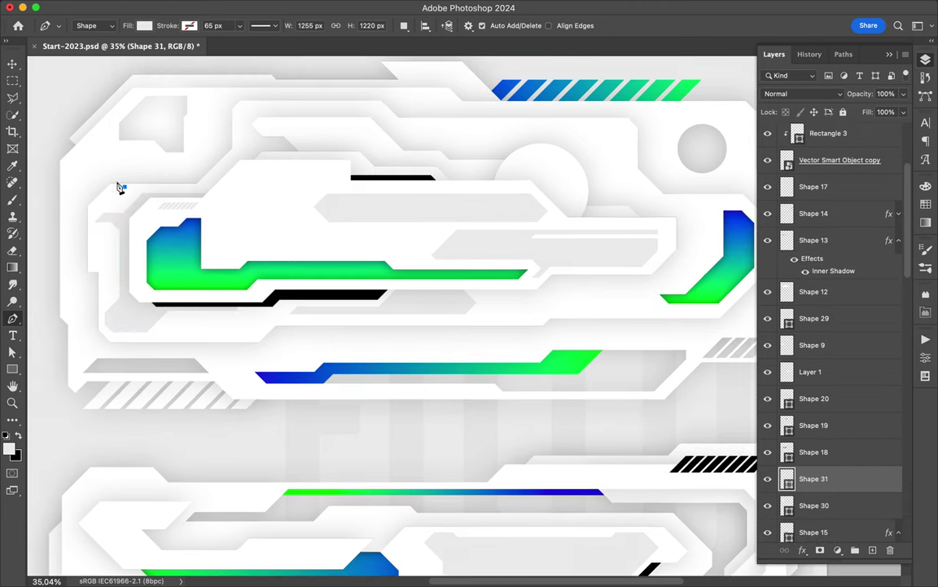
{"action": "left_click", "coordinate": [155, 165]}
{"action": "left_click", "coordinate": [216, 148]}
{"action": "left_click", "coordinate": [231, 96]}
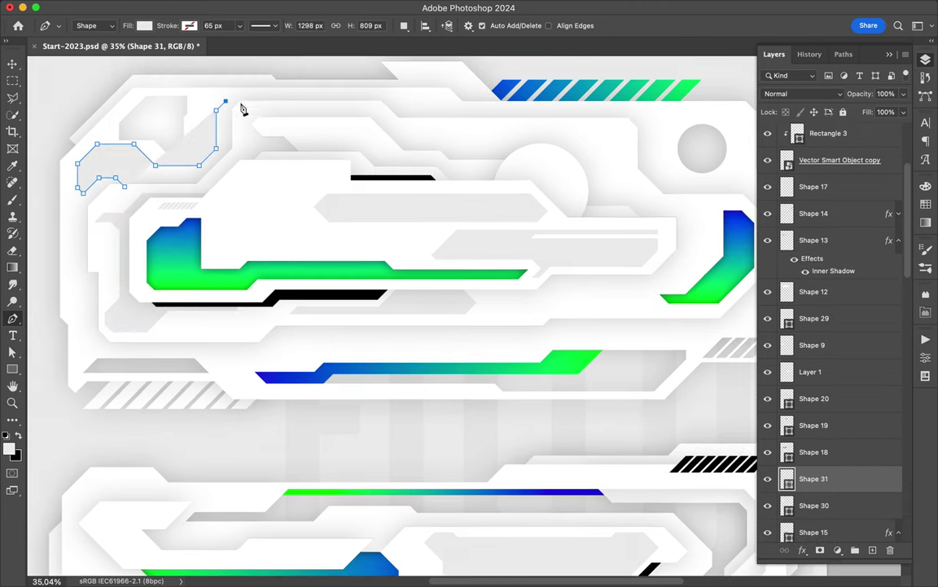
{"action": "left_click", "coordinate": [313, 96]}
{"action": "left_click", "coordinate": [399, 96]}
{"action": "left_click", "coordinate": [429, 126]}
{"action": "left_click_drag", "start_coordinate": [878, 486], "coordinate": [746, 456]}
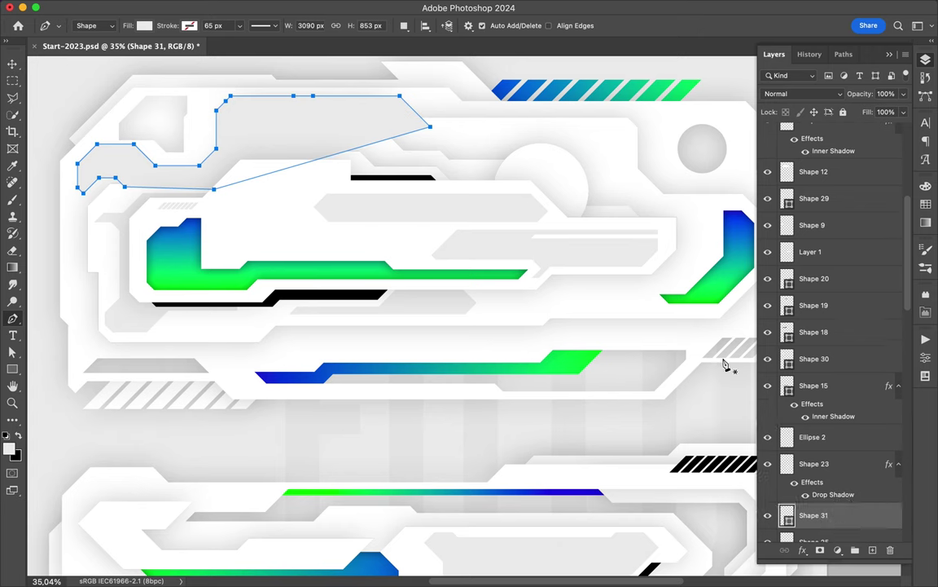
{"action": "key", "text": "v"}
{"action": "scroll", "coordinate": [743, 454], "scroll_direction": "down", "scroll_amount": 5}
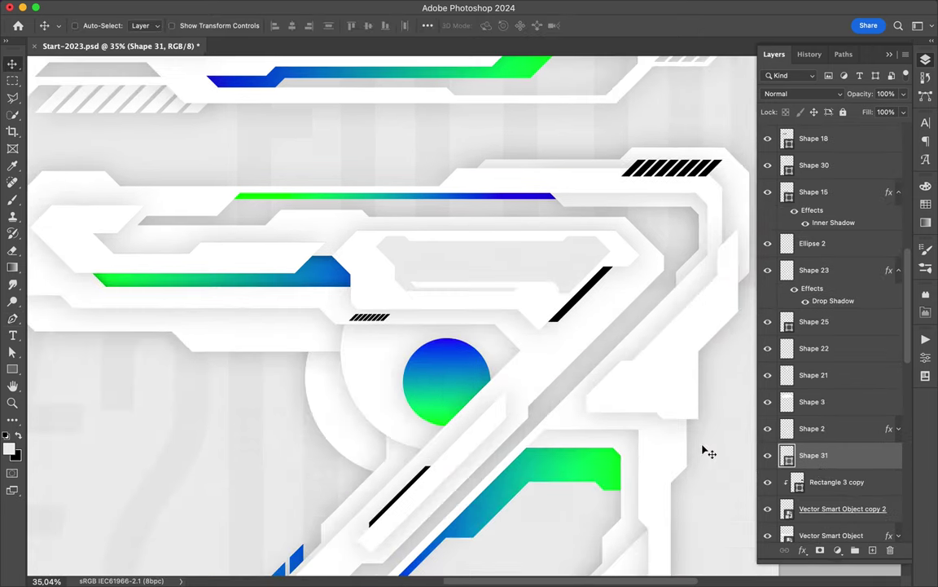
Step: Select the blue gradient disc and draw a new ellipse beside it
{"action": "left_click", "coordinate": [383, 411], "text": "ctrl"}
{"action": "key", "text": "u"}
{"action": "left_click_drag", "start_coordinate": [447, 377], "coordinate": [528, 456]}
{"action": "key", "text": "v"}
{"action": "scroll", "coordinate": [452, 442], "scroll_direction": "down", "scroll_amount": 2}
{"action": "scroll", "coordinate": [440, 446], "scroll_direction": "down", "scroll_amount": 3}
Step: Draw a large circle centred on the blue disc with the Ellipse tool
{"action": "key", "text": "F7"}
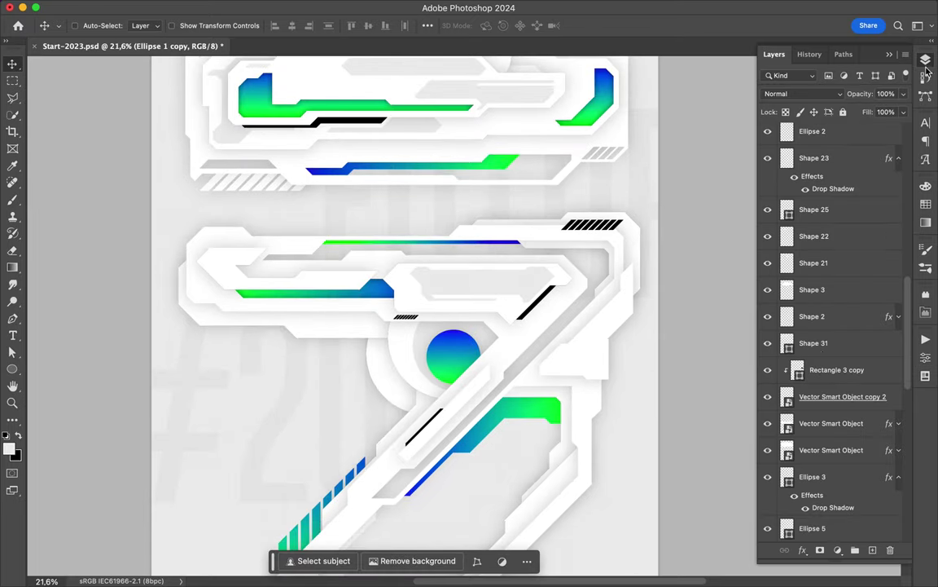
{"action": "key", "text": "ctrl+j"}
{"action": "key", "text": "a"}
{"action": "key", "text": "u"}
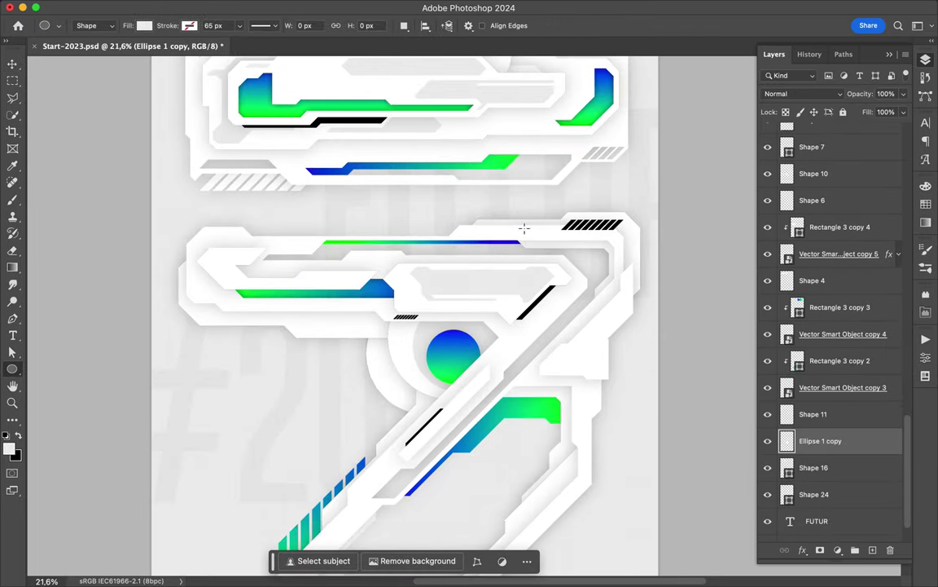
{"action": "left_click_drag", "start_coordinate": [375, 375], "coordinate": [477, 475]}
Step: Give the circle no fill and a white 179 px stroke
{"action": "left_click", "coordinate": [144, 25]}
{"action": "left_click", "coordinate": [189, 25]}
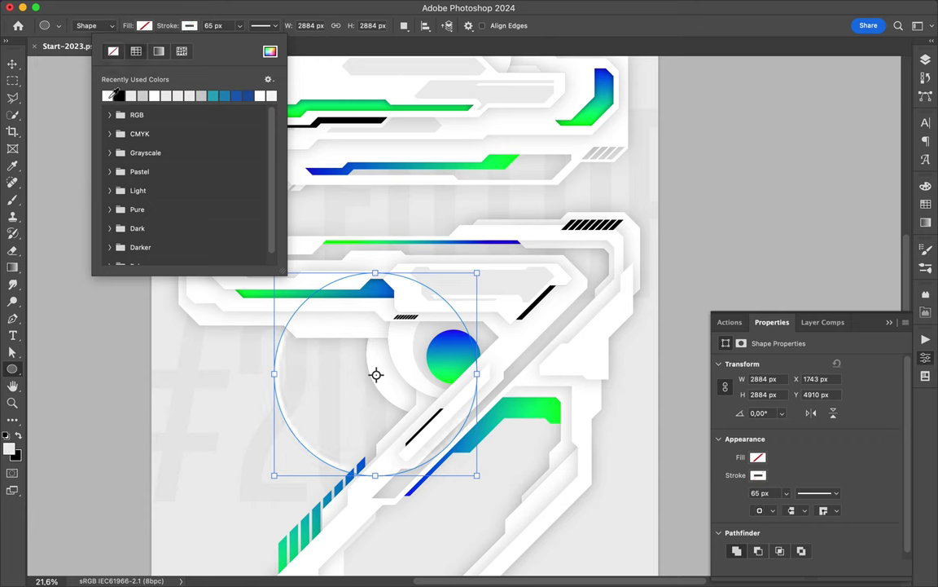
{"action": "left_click", "coordinate": [223, 26]}
{"action": "key", "text": "a"}
{"action": "left_click", "coordinate": [275, 25]}
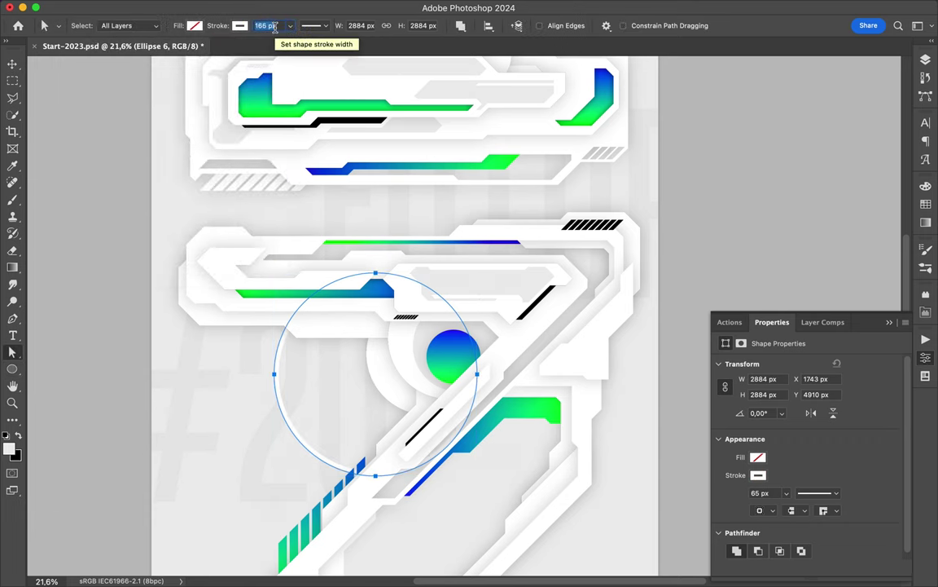
{"action": "type", "text": "179"}
{"action": "key", "text": "Return"}
{"action": "key", "text": "v"}
Step: Paste the drop shadow onto the ring and nudge it into position
{"action": "key", "text": "F7"}
{"action": "key", "text": "a"}
{"action": "key", "text": "v"}
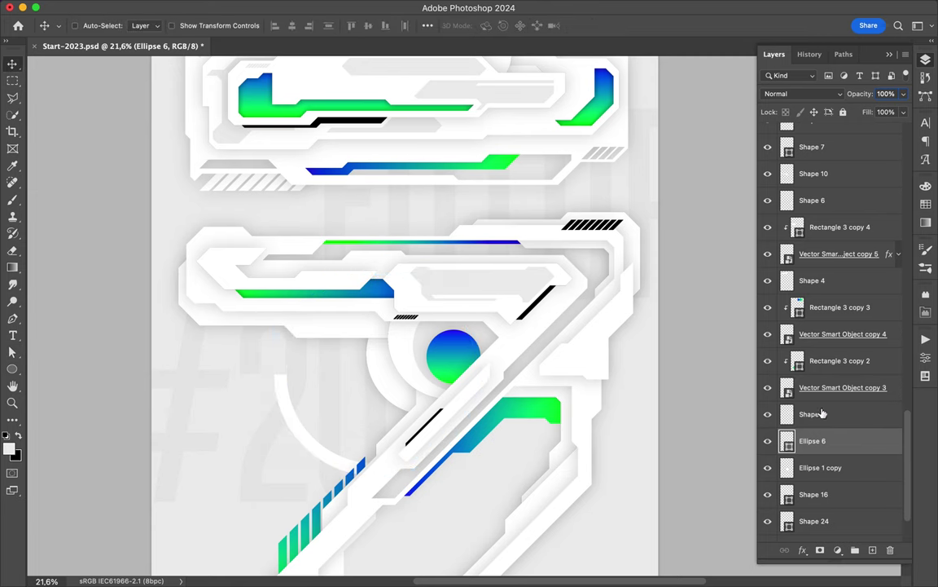
{"action": "right_click", "coordinate": [814, 441]}
{"action": "key", "text": "Escape"}
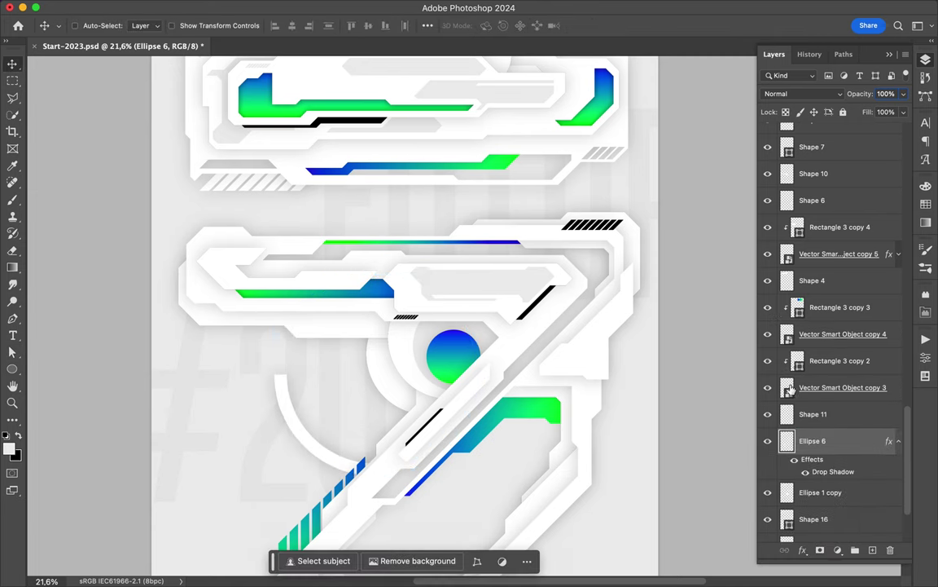
{"action": "scroll", "coordinate": [341, 437], "scroll_direction": "down", "scroll_amount": 1}
{"action": "left_click_drag", "start_coordinate": [342, 438], "coordinate": [346, 431]}
{"action": "scroll", "coordinate": [465, 416], "scroll_direction": "down", "scroll_amount": 3}
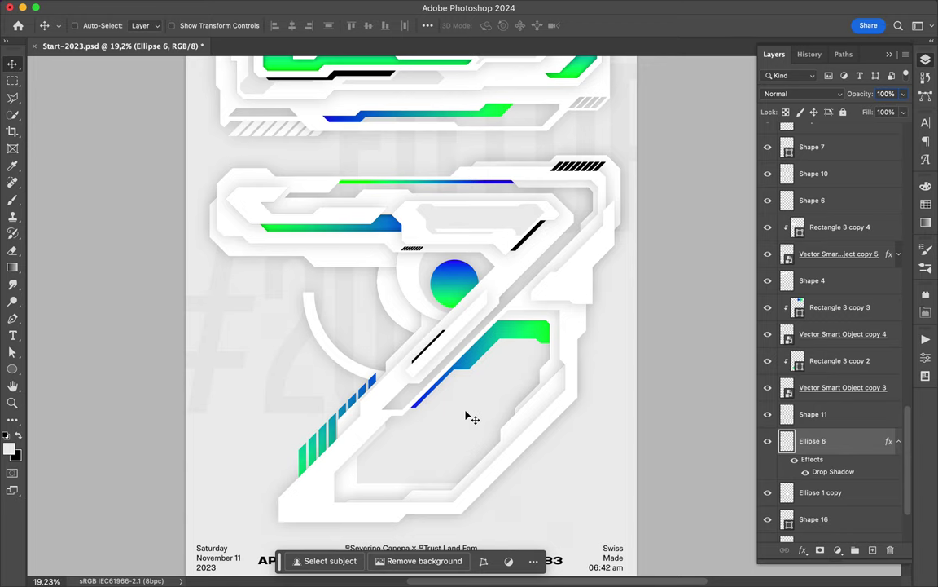
{"action": "key", "text": "p"}
Step: Draw a grey panel inside the 7's lower loop, rasterize it, paste a drop shadow, and lower it
{"action": "left_click", "coordinate": [376, 455]}
{"action": "left_click", "coordinate": [390, 468]}
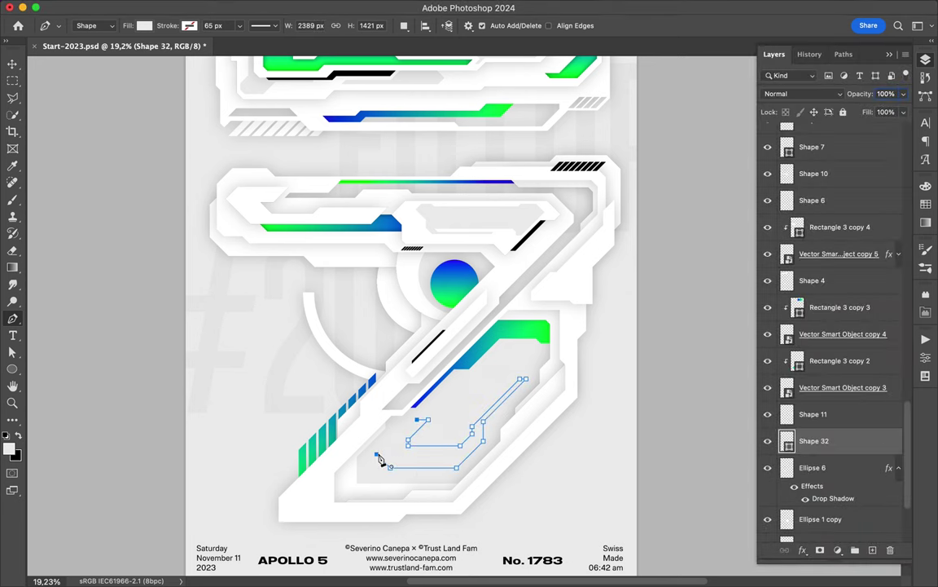
{"action": "left_click", "coordinate": [144, 25]}
{"action": "left_click", "coordinate": [220, 46]}
{"action": "left_click", "coordinate": [360, 208]}
{"action": "key", "text": "v"}
{"action": "right_click", "coordinate": [860, 447]}
{"action": "left_click", "coordinate": [754, 422]}
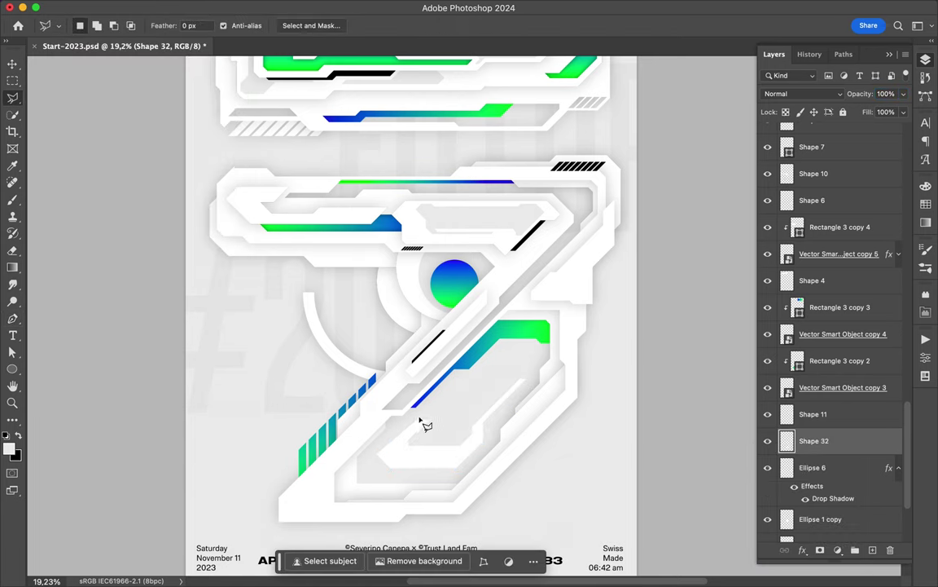
{"action": "right_click", "coordinate": [815, 441]}
{"action": "left_click", "coordinate": [803, 336]}
{"action": "left_click_drag", "start_coordinate": [465, 448], "coordinate": [465, 489]}
Step: Draw a white angular panel along the 7's lower-left edge and adjust its anchors
{"action": "key", "text": "p"}
{"action": "left_click", "coordinate": [296, 451]}
{"action": "left_click", "coordinate": [296, 475]}
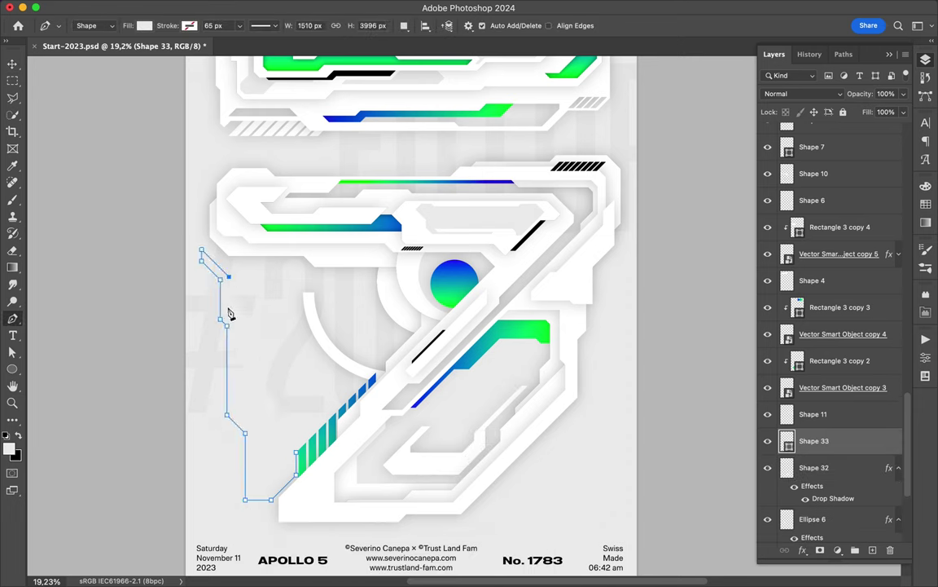
{"action": "key", "text": "a"}
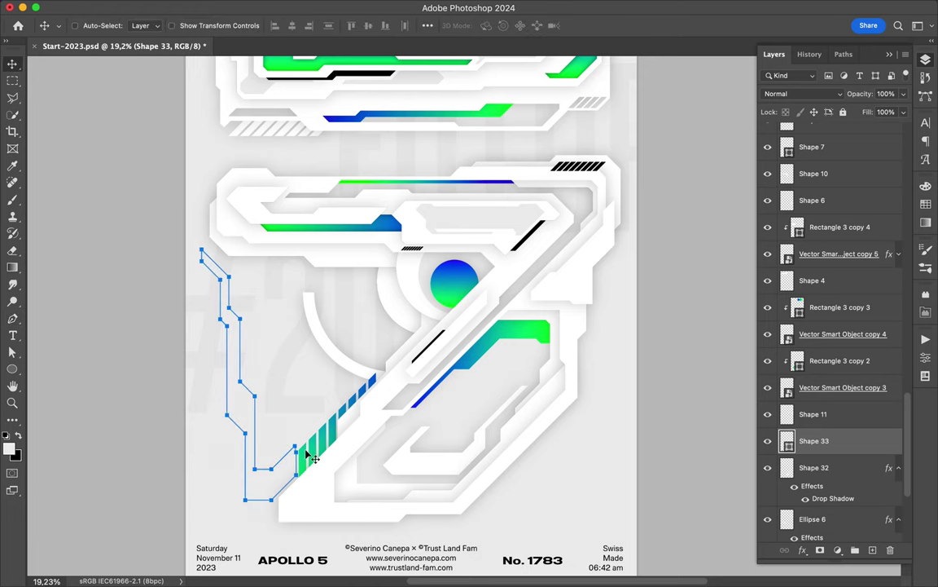
{"action": "left_click", "coordinate": [201, 261]}
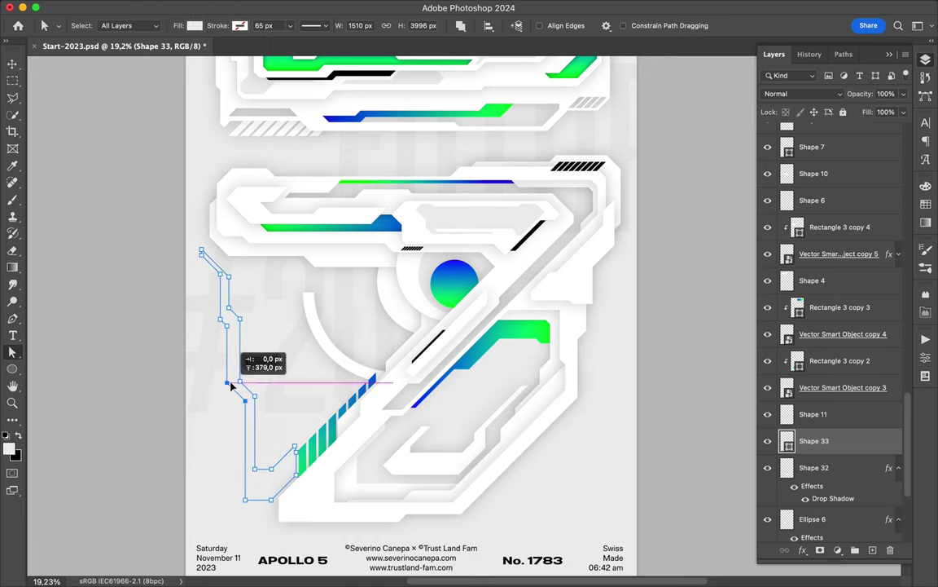
{"action": "left_click", "coordinate": [194, 26]}
{"action": "right_click", "coordinate": [814, 441]}
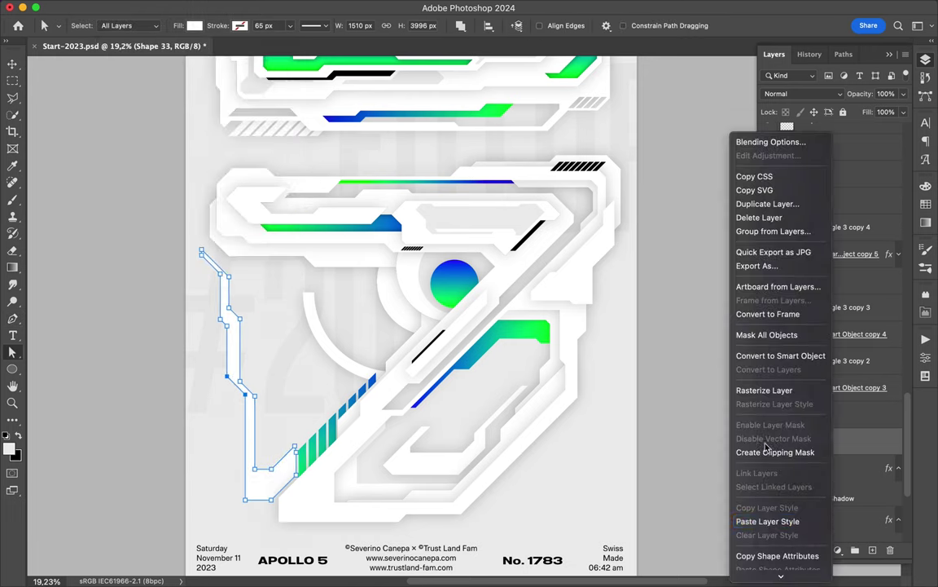
{"action": "left_click", "coordinate": [775, 389]}
Step: Paste the drop shadow style onto the new white panel, Shape 32
{"action": "key", "text": "l"}
{"action": "key", "text": "v"}
{"action": "right_click", "coordinate": [815, 441]}
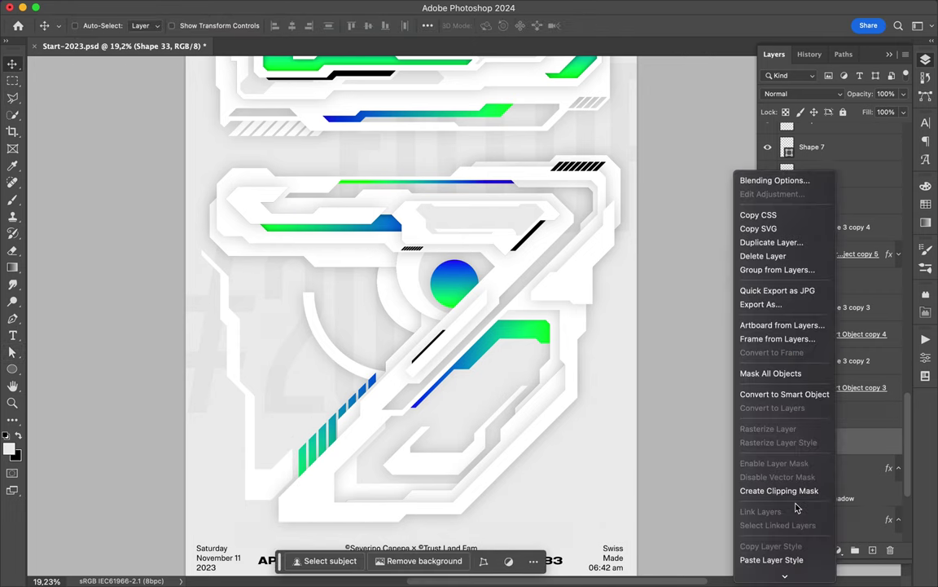
{"action": "left_click", "coordinate": [789, 546]}
{"action": "scroll", "coordinate": [305, 443], "scroll_direction": "down", "scroll_amount": 1}
{"action": "scroll", "coordinate": [304, 443], "scroll_direction": "down", "scroll_amount": 2}
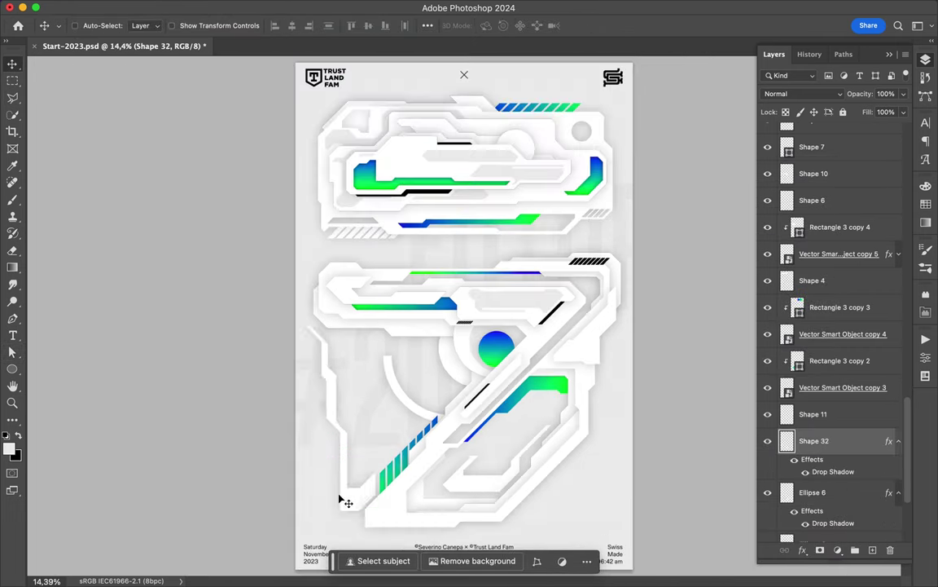
{"action": "scroll", "coordinate": [493, 232], "scroll_direction": "up", "scroll_amount": 4}
Step: Add the text 'FUTUR' to the poster and enlarge it to about 48.65 pt
{"action": "key", "text": "t"}
{"action": "left_click", "coordinate": [247, 319]}
{"action": "type", "text": "FUTUR"}
{"action": "left_click_drag", "start_coordinate": [247, 324], "coordinate": [256, 320]}
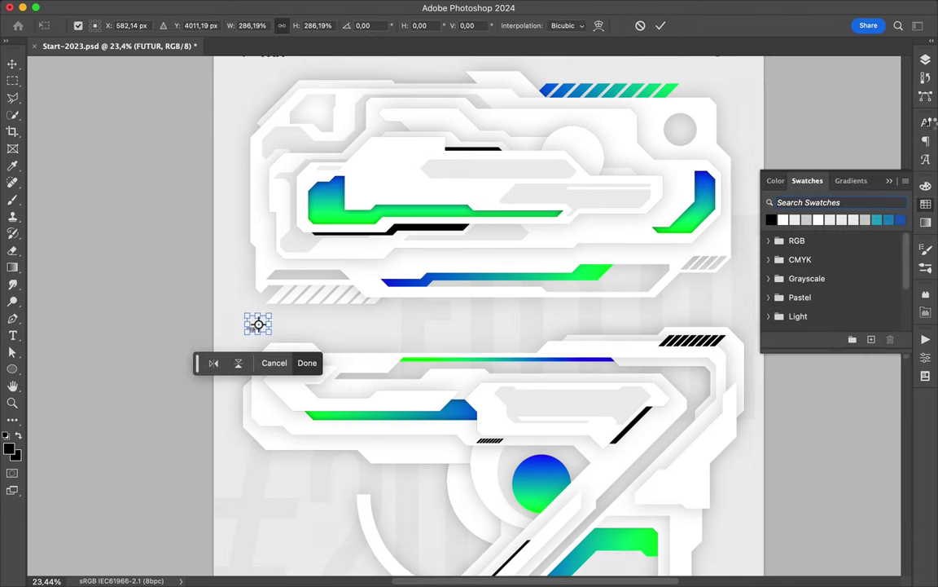
{"action": "key", "text": "Return"}
Step: Give FUTUR the Expanded-Medium style with 1000 tracking and move it onto the top panel
{"action": "scroll", "coordinate": [906, 146], "scroll_direction": "down", "scroll_amount": 10}
{"action": "left_click", "coordinate": [817, 446]}
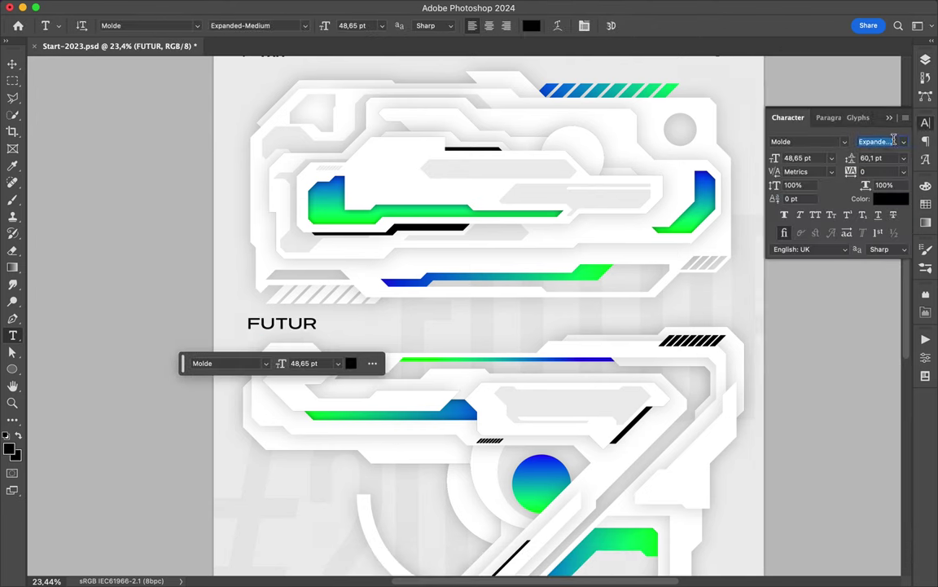
{"action": "left_click", "coordinate": [875, 171]}
{"action": "type", "text": "1000"}
{"action": "key", "text": "Return"}
{"action": "key", "text": "v"}
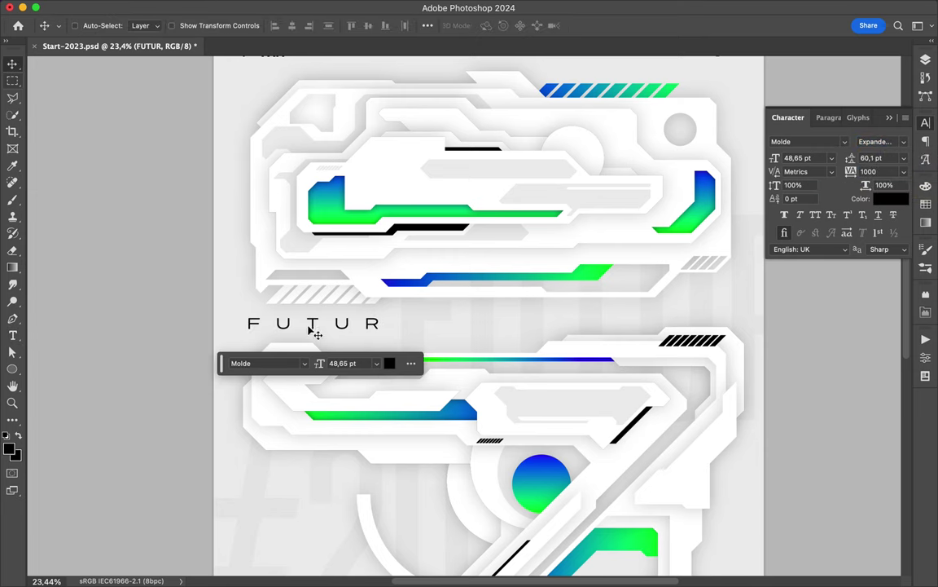
{"action": "left_click_drag", "start_coordinate": [314, 329], "coordinate": [423, 197]}
{"action": "key", "text": "F7"}
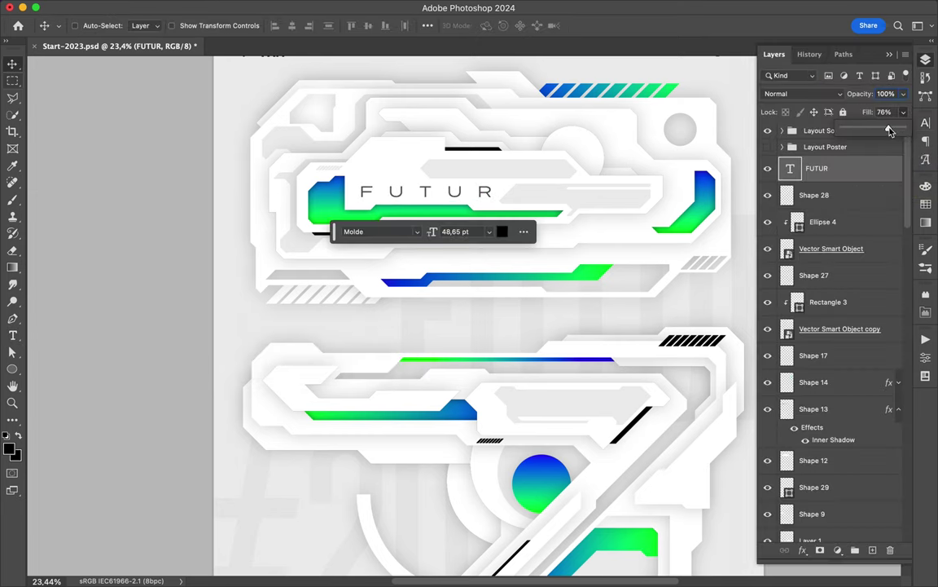
Step: Duplicate FUTUR onto the lower card as 'LAND' in a Compressed style, 78 pt, tracking 400
{"action": "scroll", "coordinate": [462, 176], "scroll_direction": "down", "scroll_amount": 2}
{"action": "left_click_drag", "start_coordinate": [441, 150], "coordinate": [457, 403]}
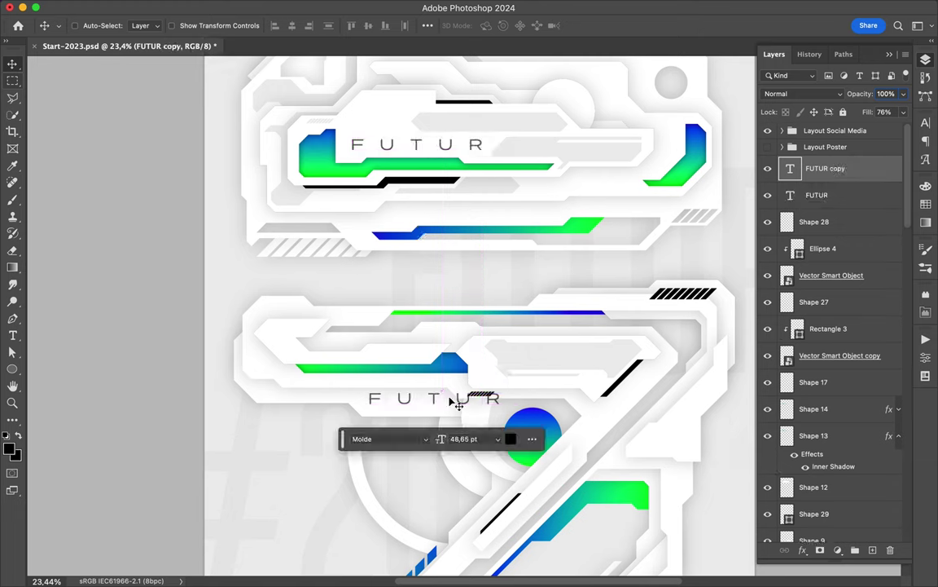
{"action": "double_click", "coordinate": [458, 403]}
{"action": "type", "text": "LAND"}
{"action": "key", "text": "Escape"}
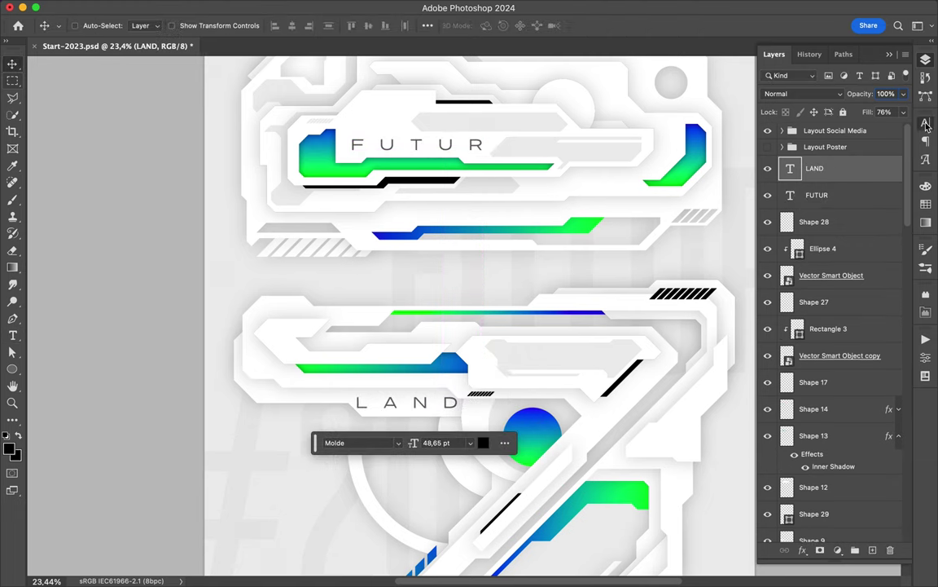
{"action": "left_click", "coordinate": [927, 123]}
{"action": "left_click", "coordinate": [880, 142]}
{"action": "scroll", "coordinate": [884, 109], "scroll_direction": "up", "scroll_amount": 10}
{"action": "left_click", "coordinate": [884, 109]}
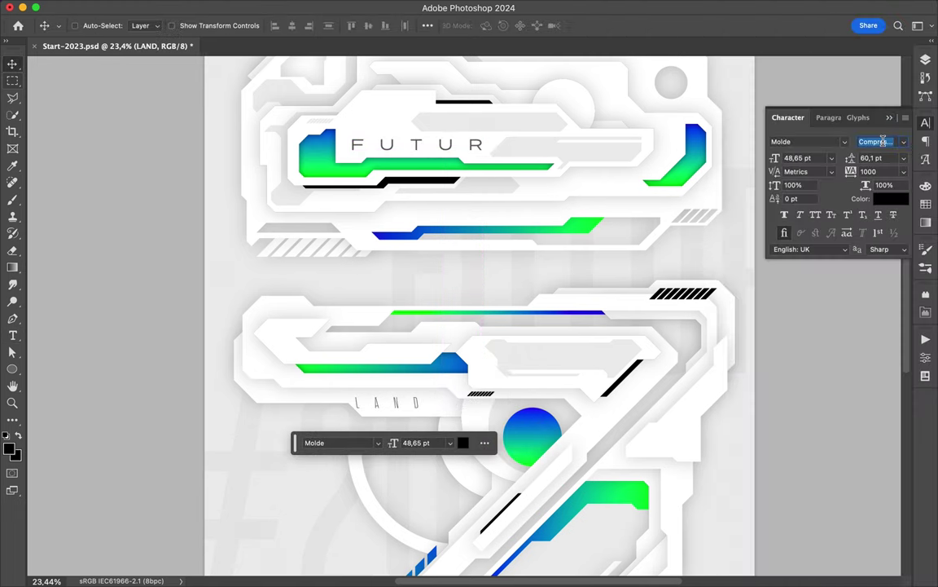
{"action": "left_click_drag", "start_coordinate": [388, 418], "coordinate": [410, 404]}
{"action": "left_click_drag", "start_coordinate": [775, 158], "coordinate": [807, 158]}
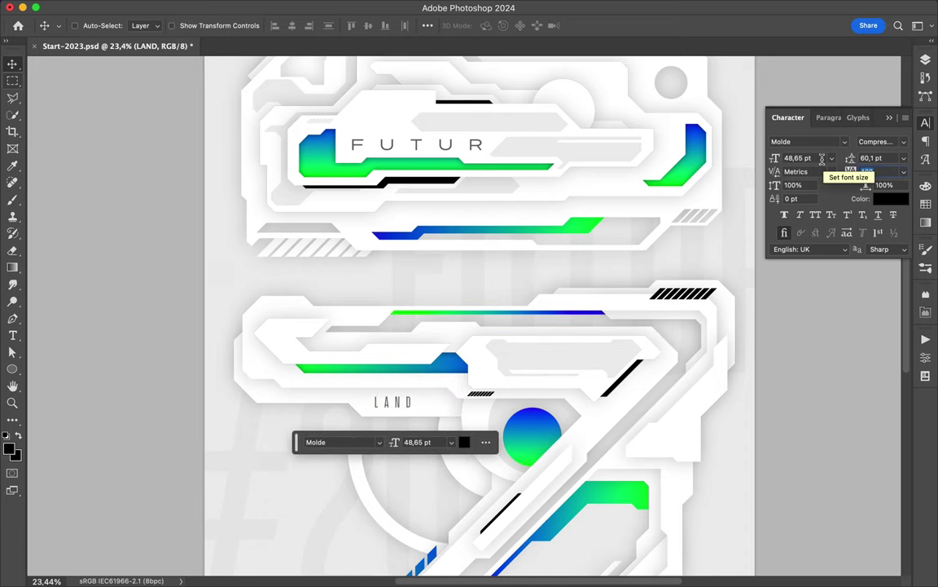
Step: Draw a black accent shape at the green bar's left end and move Shape 33 down the layers
{"action": "key", "text": "ctrl+plus"}
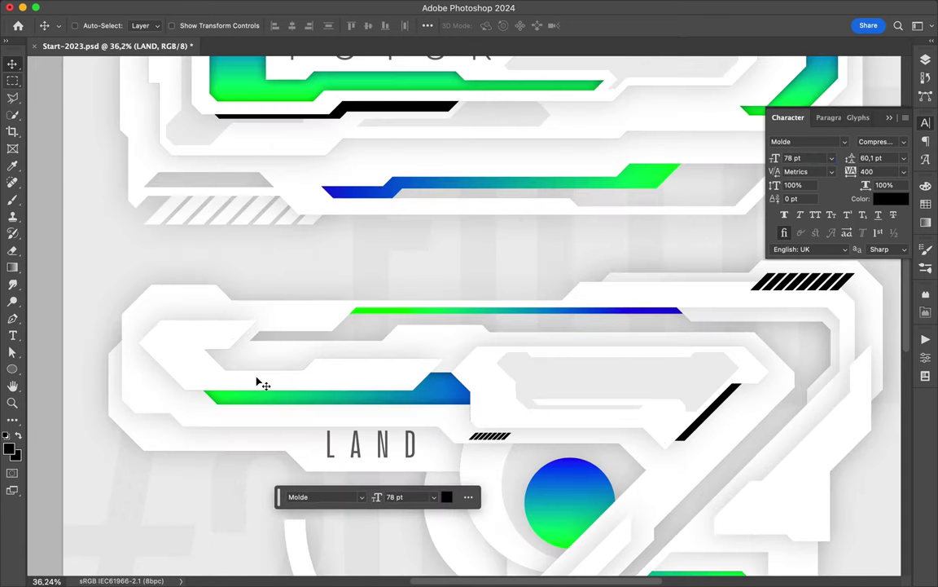
{"action": "key", "text": "p"}
{"action": "left_click_drag", "start_coordinate": [141, 359], "coordinate": [151, 349]}
{"action": "left_click", "coordinate": [144, 25]}
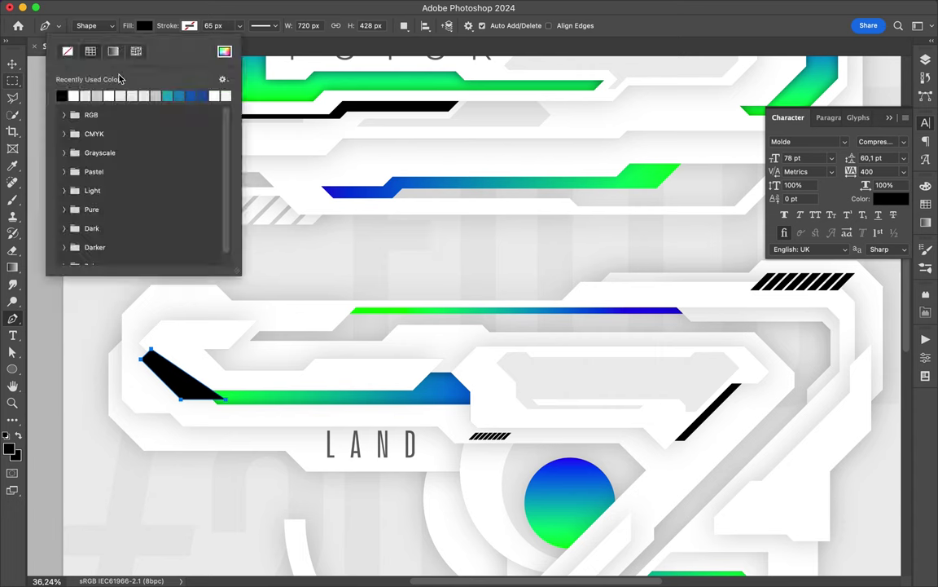
{"action": "left_click", "coordinate": [54, 90]}
{"action": "left_click", "coordinate": [925, 60]}
{"action": "mouse_move", "coordinate": [815, 167]}
{"action": "left_mouse_down"}
{"action": "mouse_move", "coordinate": [838, 447]}
{"action": "mouse_move", "coordinate": [828, 485]}
{"action": "left_mouse_up"}
Step: Nudge LAND into place, then draw a black chevron beside the blue-green circle and raise Shape 35
{"action": "scroll", "coordinate": [829, 485], "scroll_direction": "down", "scroll_amount": 3}
{"action": "key", "text": "v"}
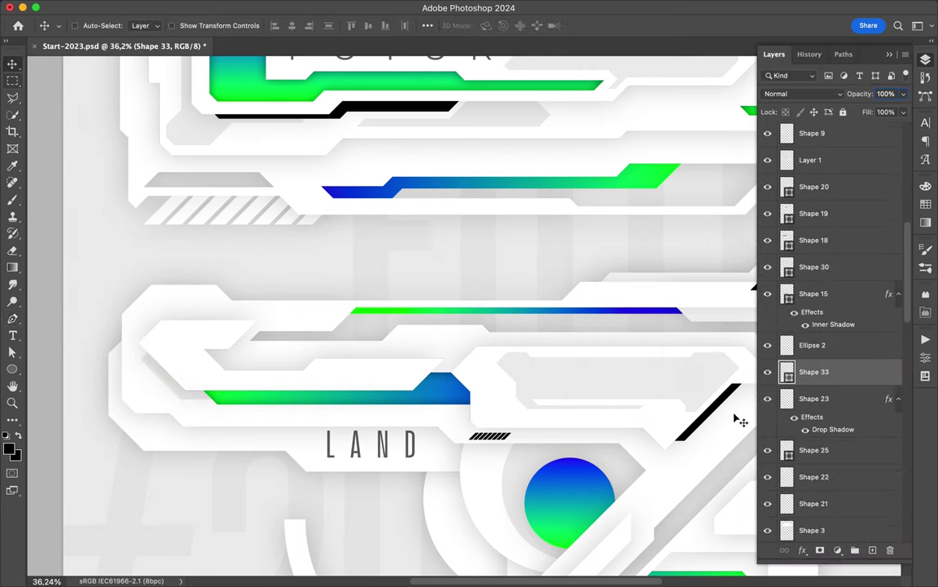
{"action": "left_click_drag", "start_coordinate": [411, 440], "coordinate": [415, 444]}
{"action": "key", "text": "p"}
{"action": "left_click", "coordinate": [124, 363]}
{"action": "left_click", "coordinate": [118, 405]}
{"action": "scroll", "coordinate": [248, 365], "scroll_direction": "down", "scroll_amount": 2}
{"action": "scroll", "coordinate": [248, 365], "scroll_direction": "right", "scroll_amount": 6}
{"action": "left_click", "coordinate": [369, 367]}
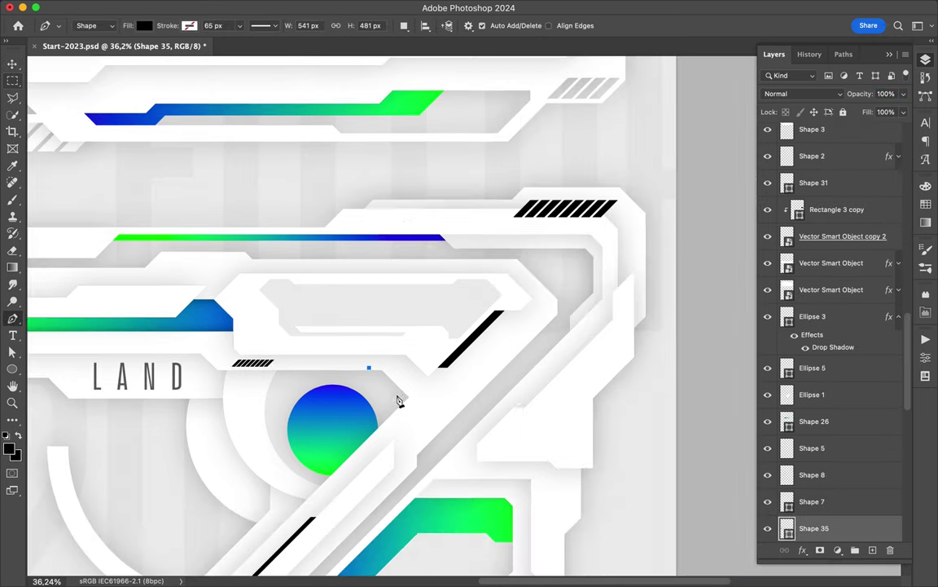
{"action": "left_click_drag", "start_coordinate": [814, 528], "coordinate": [818, 303]}
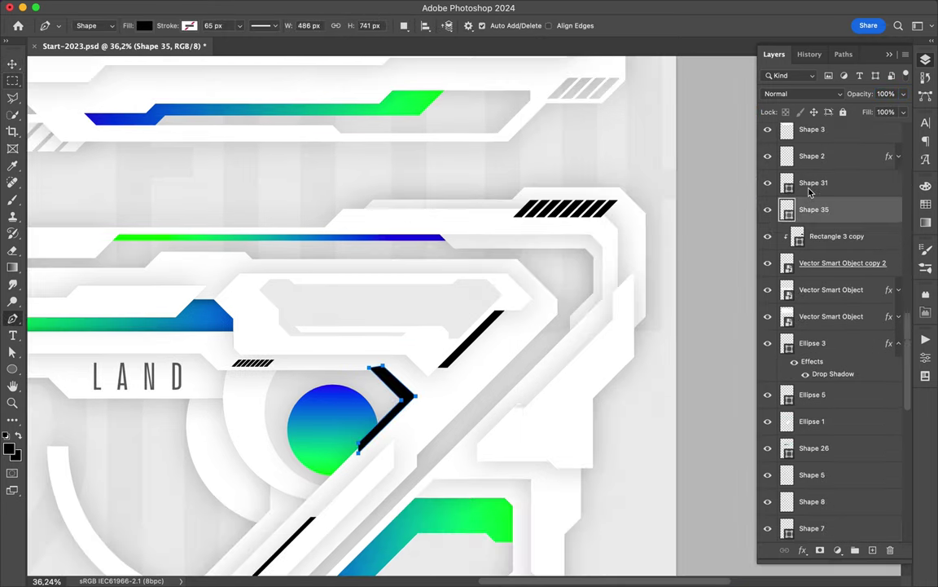
Step: Save the poster, fit it in view, and shift Shape 17 slightly on the lower panel
{"action": "key", "text": "ctrl+s"}
{"action": "key", "text": "ctrl+0"}
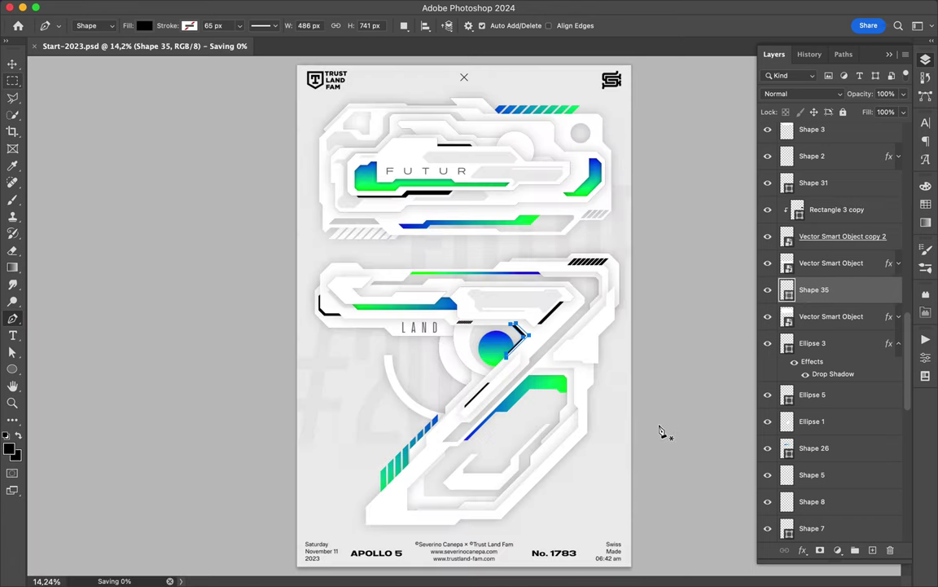
{"action": "key", "text": "v"}
{"action": "left_click", "coordinate": [524, 310], "text": "ctrl"}
{"action": "left_click_drag", "start_coordinate": [524, 309], "coordinate": [531, 308]}
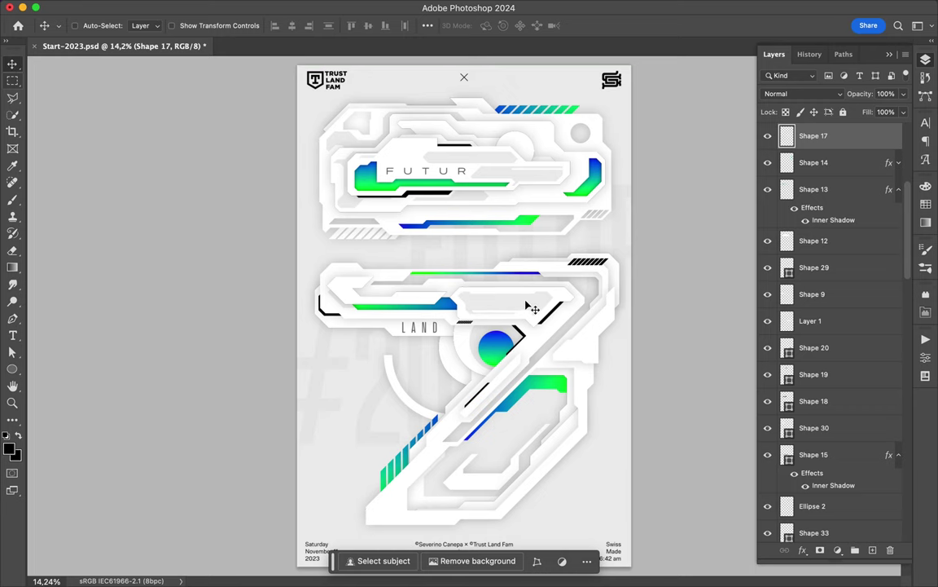
Step: Draw accent Shape 36 on the lower panel and rasterize its layer
{"action": "scroll", "coordinate": [527, 306], "scroll_direction": "up", "scroll_amount": 3}
{"action": "scroll", "coordinate": [570, 334], "scroll_direction": "up", "scroll_amount": 3}
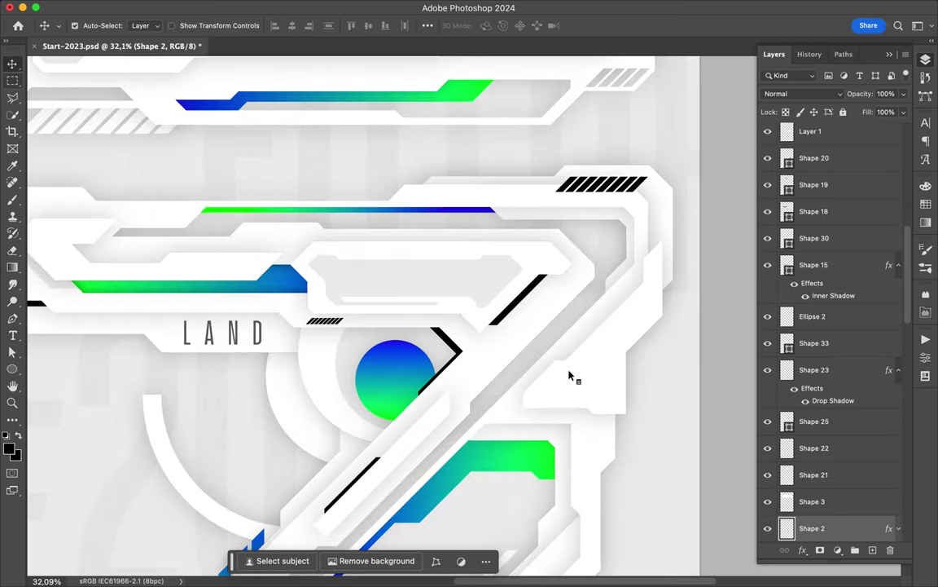
{"action": "key", "text": "p"}
{"action": "left_click", "coordinate": [536, 396]}
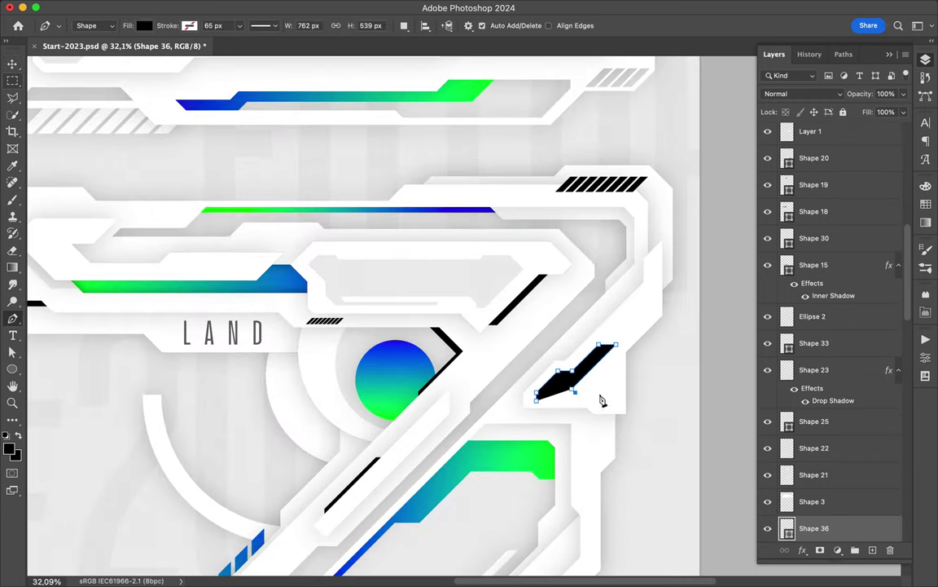
{"action": "left_click", "coordinate": [144, 25]}
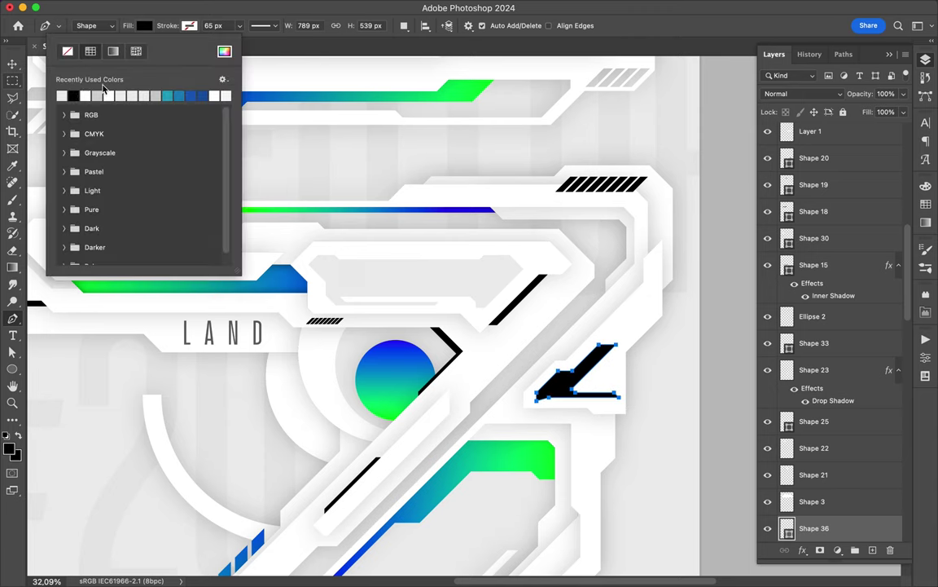
{"action": "right_click", "coordinate": [866, 526]}
{"action": "left_click", "coordinate": [802, 461]}
Step: Trim away the unwanted part of Shape 36 using a lasso selection
{"action": "key", "text": "l"}
{"action": "scroll", "coordinate": [570, 431], "scroll_direction": "up", "scroll_amount": 3}
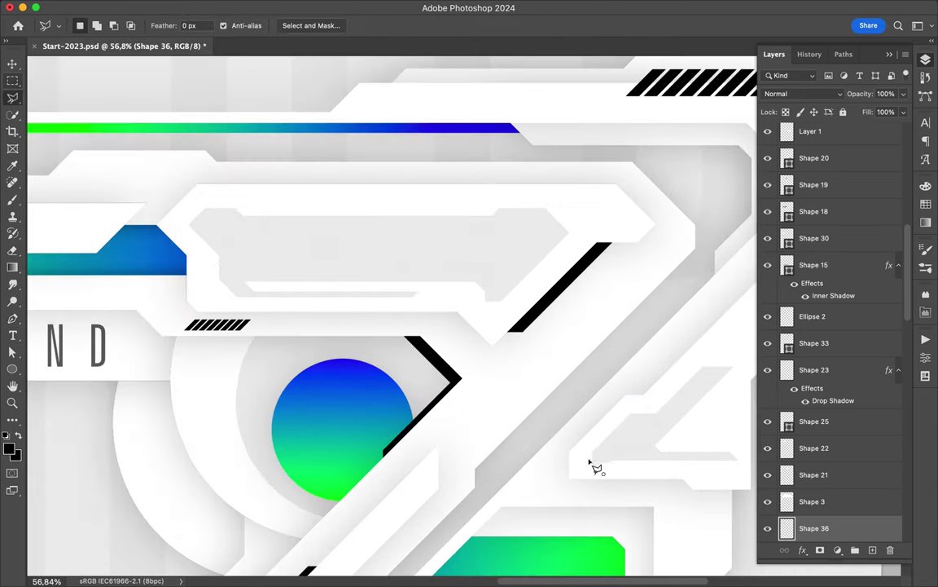
{"action": "left_click", "coordinate": [743, 461]}
{"action": "double_click", "coordinate": [593, 489]}
{"action": "key", "text": "ctrl+d"}
{"action": "scroll", "coordinate": [593, 465], "scroll_direction": "down", "scroll_amount": 5}
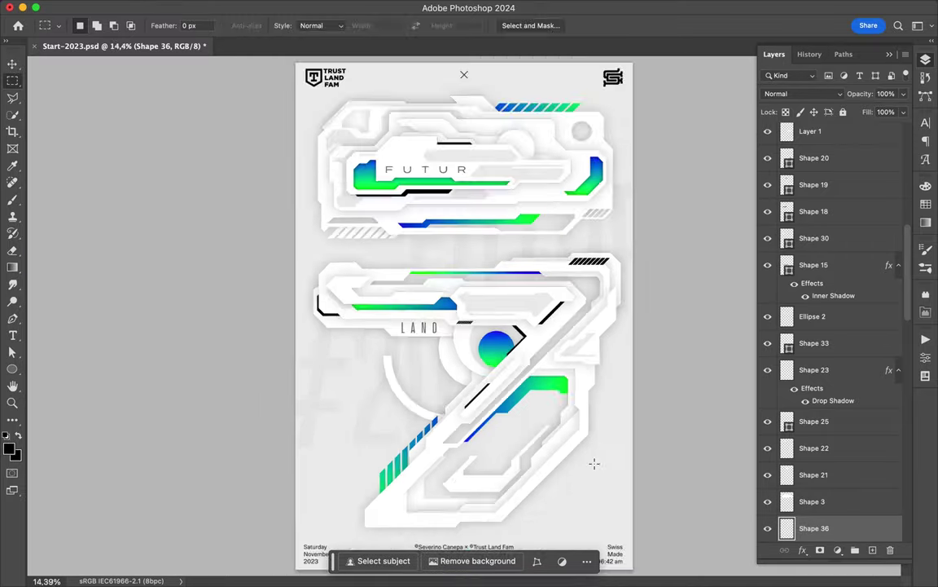
{"action": "key", "text": "v"}
{"action": "scroll", "coordinate": [302, 284], "scroll_direction": "up", "scroll_amount": 2}
{"action": "scroll", "coordinate": [301, 284], "scroll_direction": "up", "scroll_amount": 2}
Step: Draw thin three-point accent Shape 37, rasterize it, and trim it with a triangular polygonal selection
{"action": "key", "text": "p"}
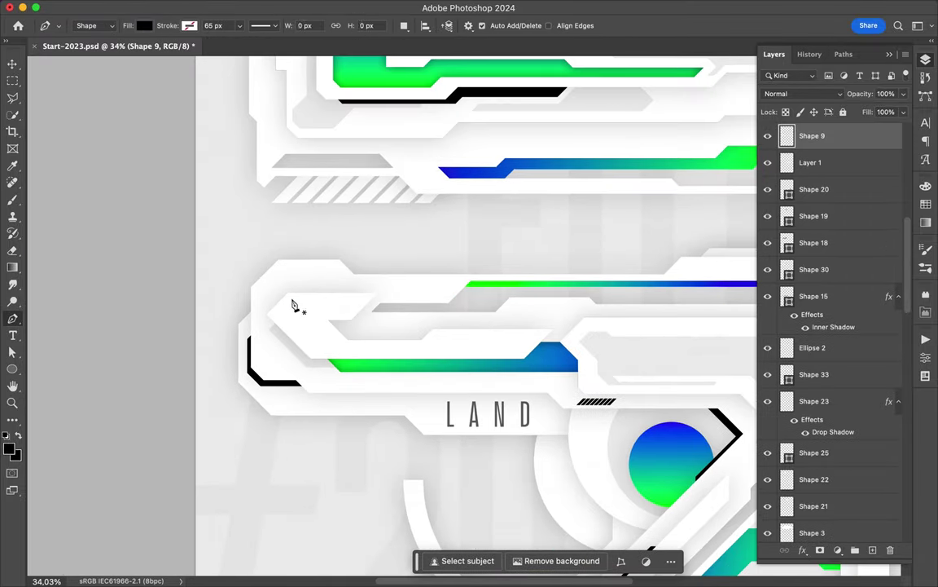
{"action": "left_click", "coordinate": [292, 299]}
{"action": "left_click", "coordinate": [279, 310]}
{"action": "left_click", "coordinate": [342, 311]}
{"action": "left_click", "coordinate": [144, 25]}
{"action": "right_click", "coordinate": [815, 136]}
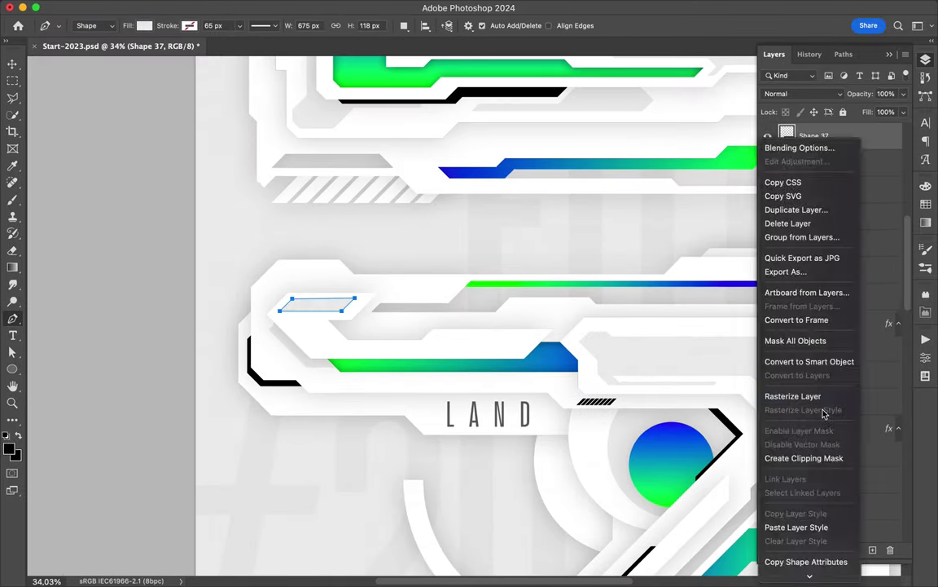
{"action": "left_click", "coordinate": [803, 394]}
{"action": "key", "text": "l"}
{"action": "left_click", "coordinate": [289, 300]}
{"action": "double_click", "coordinate": [363, 275]}
{"action": "scroll", "coordinate": [441, 287], "scroll_direction": "down", "scroll_amount": 2}
Step: Draw Shape 38 as a line above the green bar with a new fill and trim it
{"action": "key", "text": "p"}
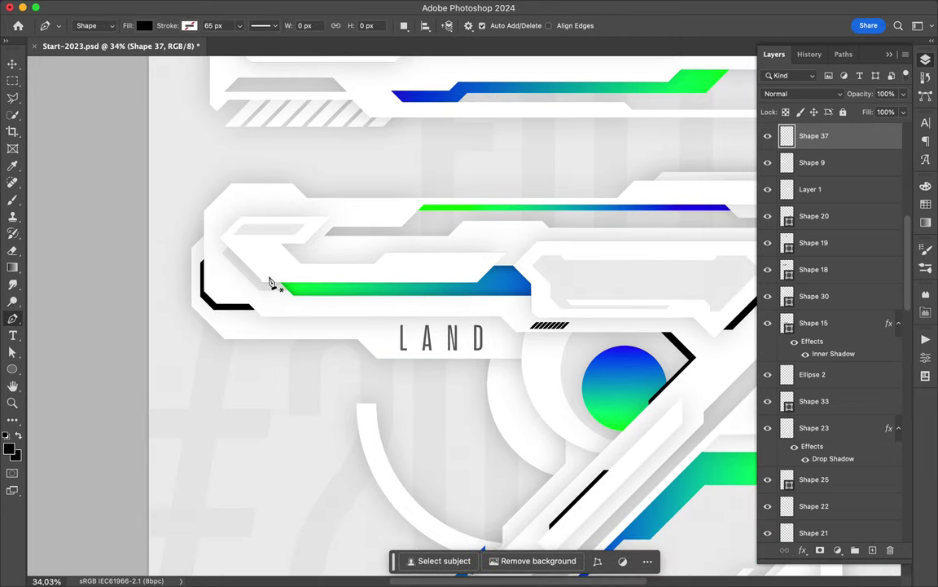
{"action": "left_click", "coordinate": [267, 275]}
{"action": "left_click", "coordinate": [479, 275]}
{"action": "left_click", "coordinate": [143, 25]}
{"action": "left_click", "coordinate": [67, 46]}
{"action": "key", "text": "l"}
{"action": "left_click", "coordinate": [265, 277]}
{"action": "left_click", "coordinate": [488, 277]}
{"action": "left_click", "coordinate": [420, 342]}
{"action": "key", "text": "Escape"}
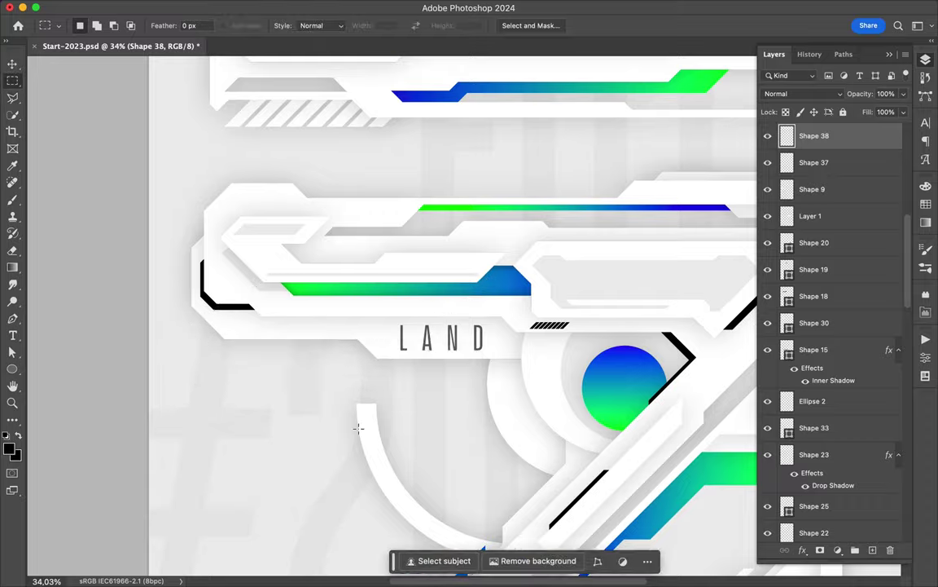
{"action": "key", "text": "ctrl+0"}
Step: Save the completed FUTUR LAND poster PSD with Cmd+S
{"action": "key", "text": "v"}
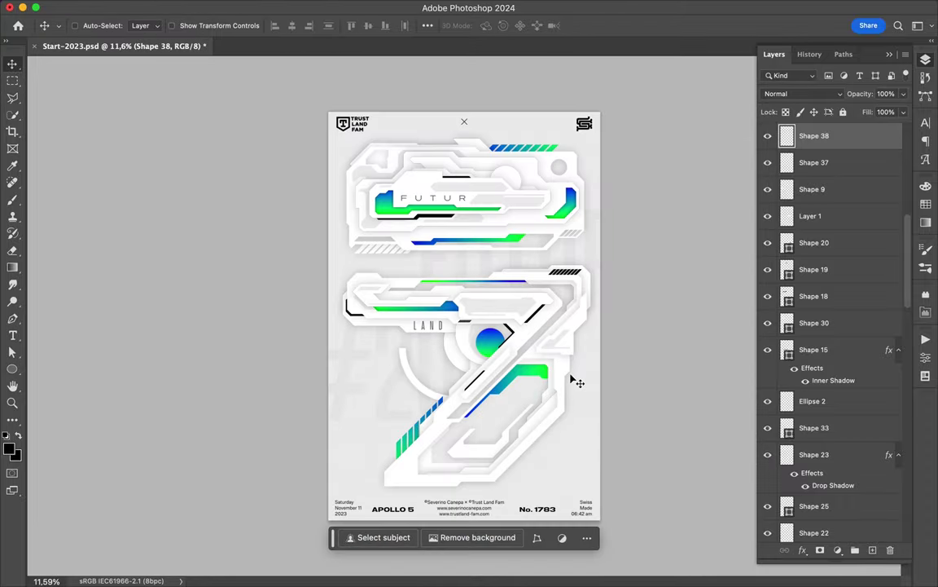
{"action": "key", "text": "ctrl+s"}
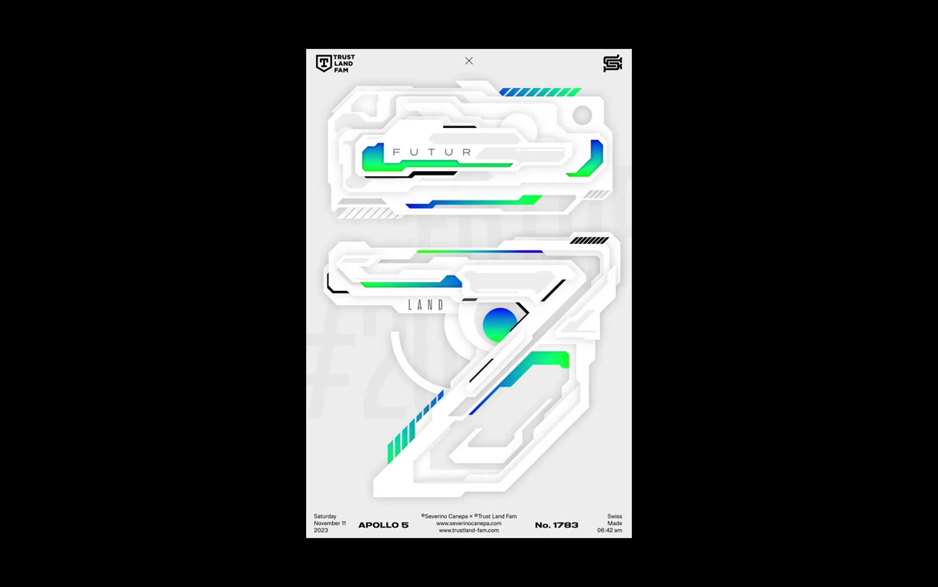